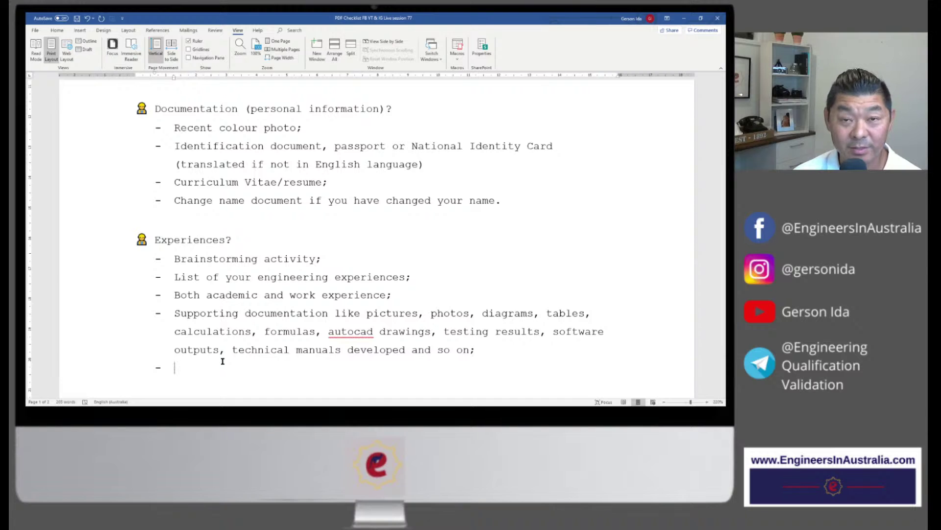
Write "Final course assignment or thesis;" in the empty last bullet of the "Experiences?" list.
type("F")
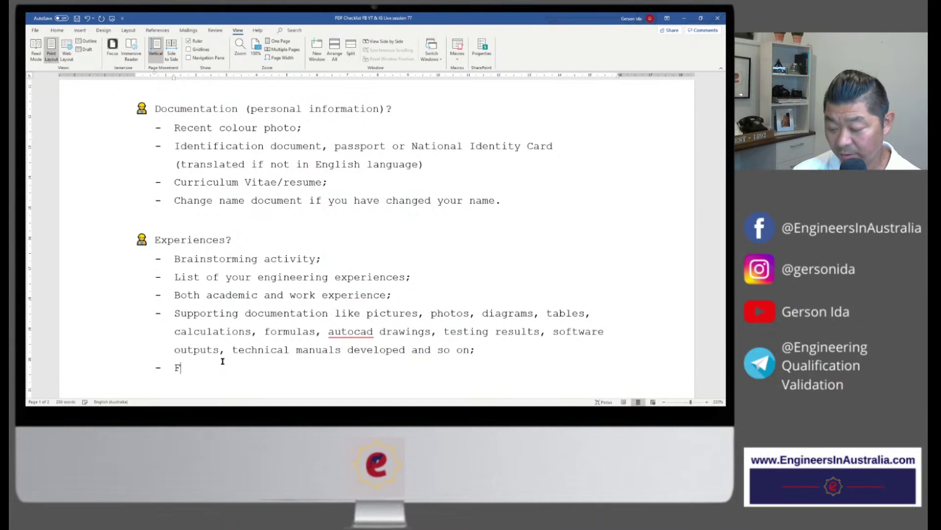
type("inal cousr")
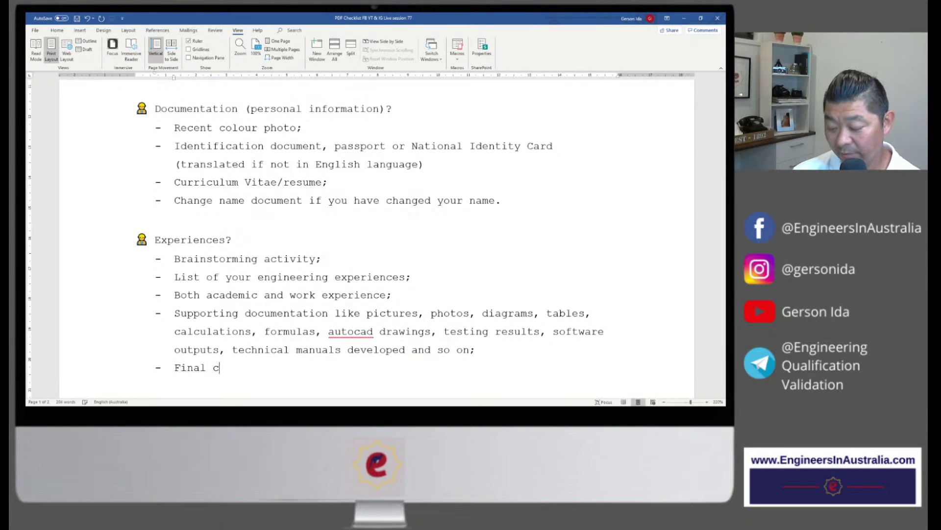
key("BackSpace")
key("BackSpace")
type("rse ")
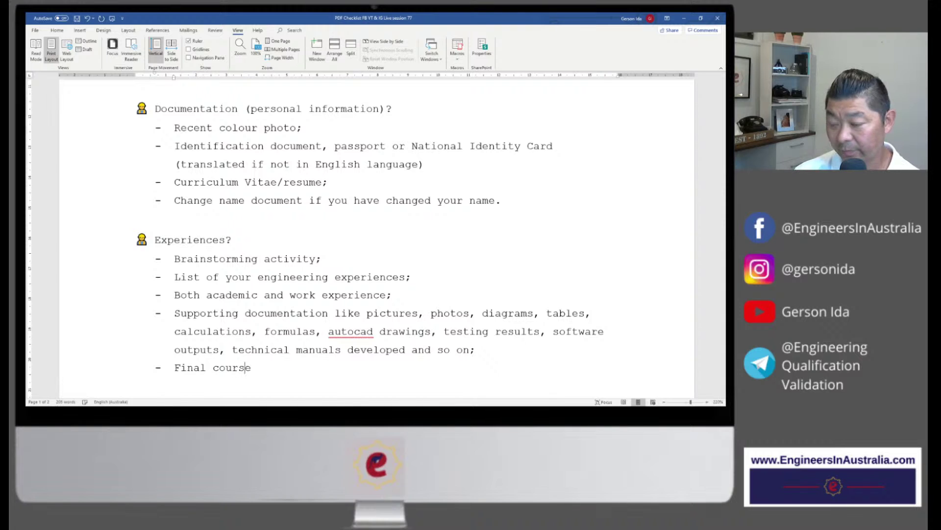
type("assign")
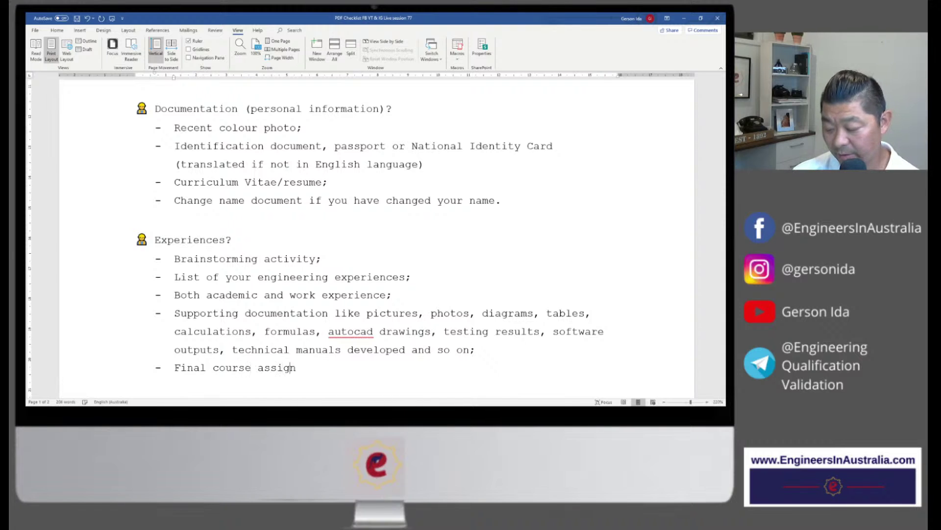
type("ment or the")
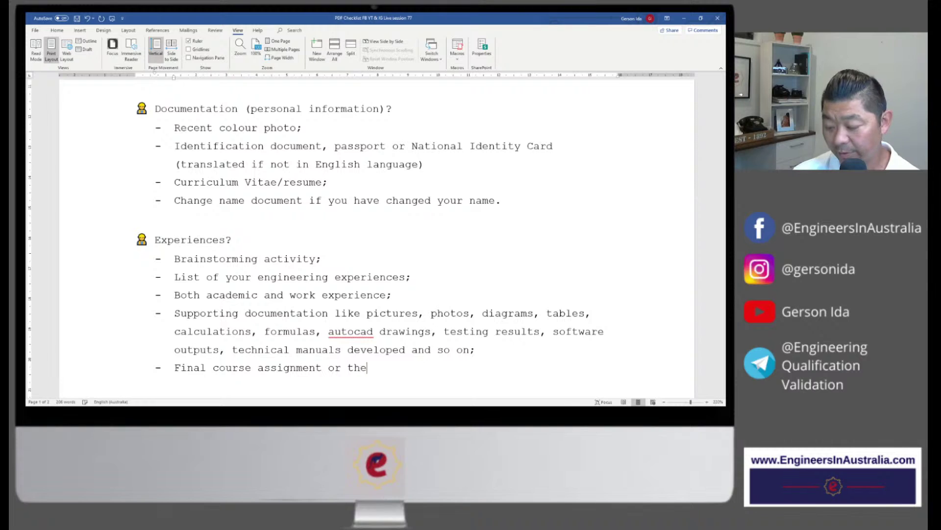
type("sis;")
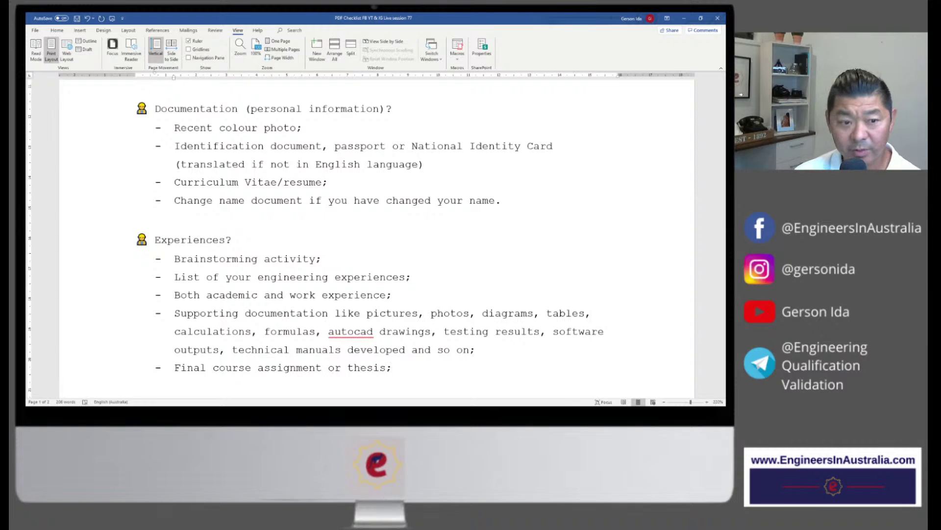
Add another bullet to the "Experiences?" list reading "Academic reports of subject assignments;".
key("Return")
type("Academ")
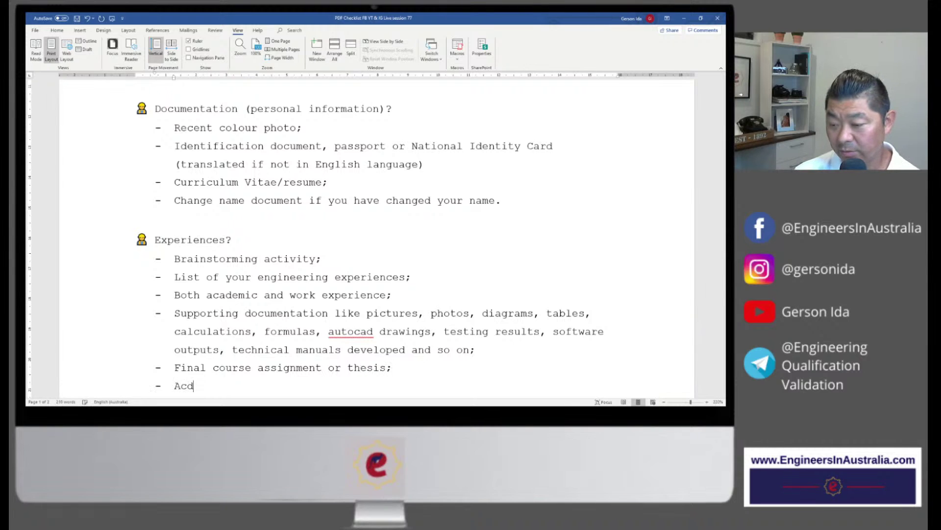
type("ic re")
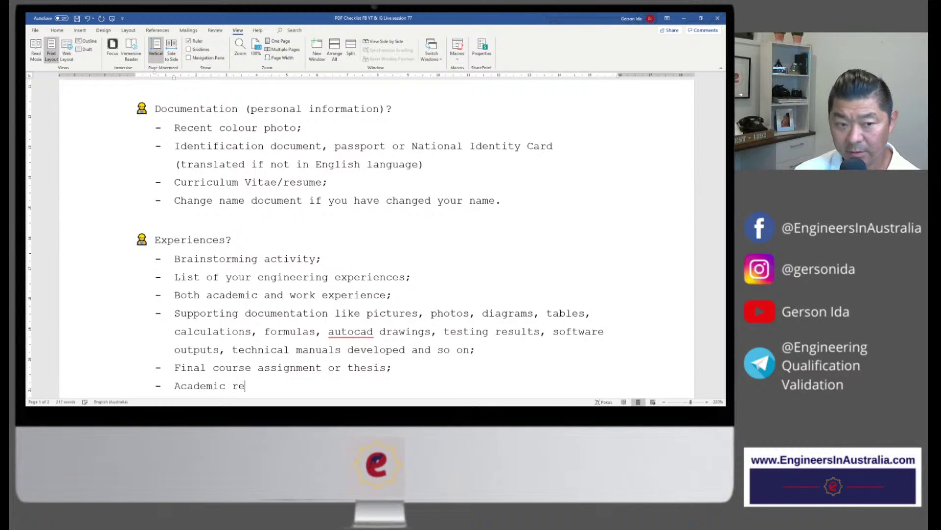
type("ports of")
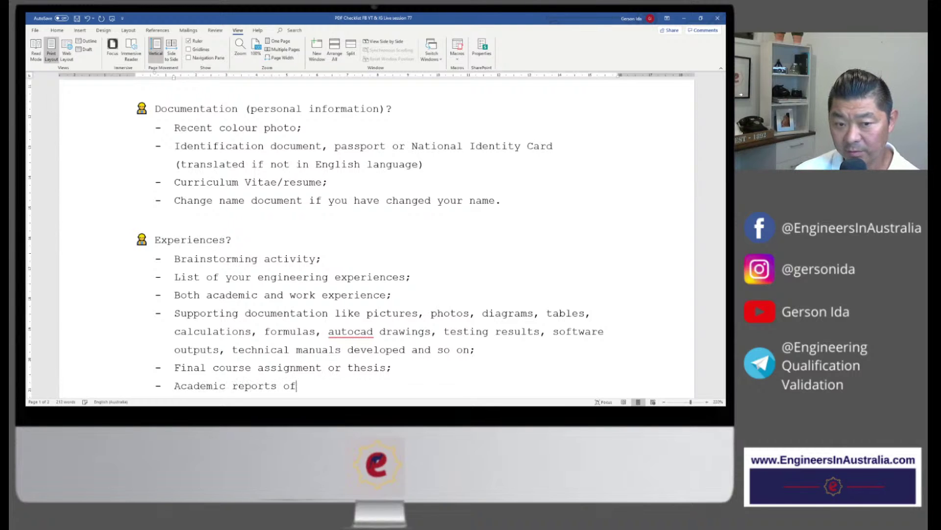
type(" subject")
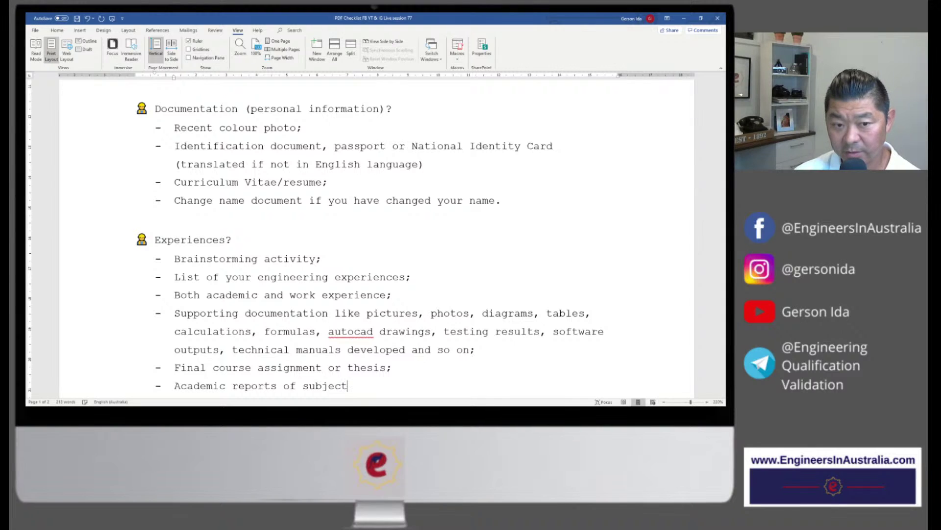
type(" assignments;")
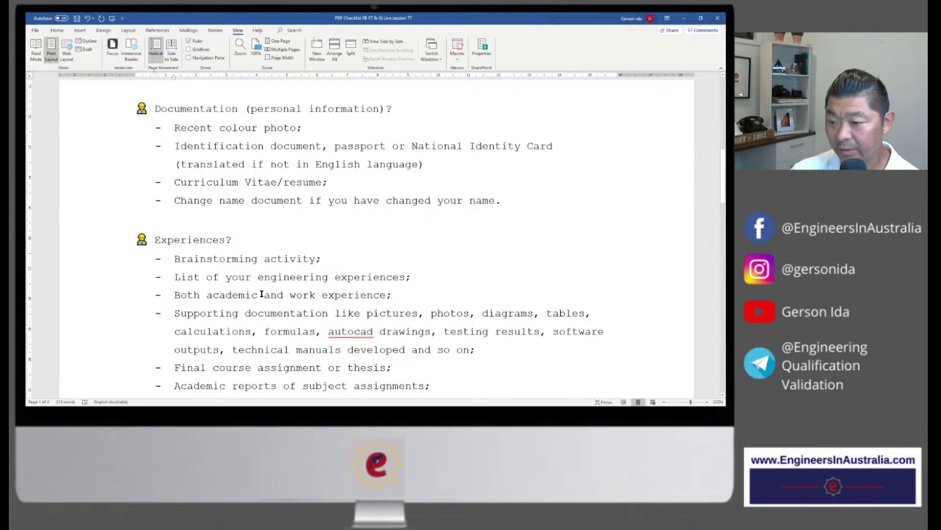
Delete the two surplus blank lines between the "Experiences?" list and the "English test?" heading, leaving one.
scroll(263, 291, "down", 2)
scroll(263, 284, "down", 2)
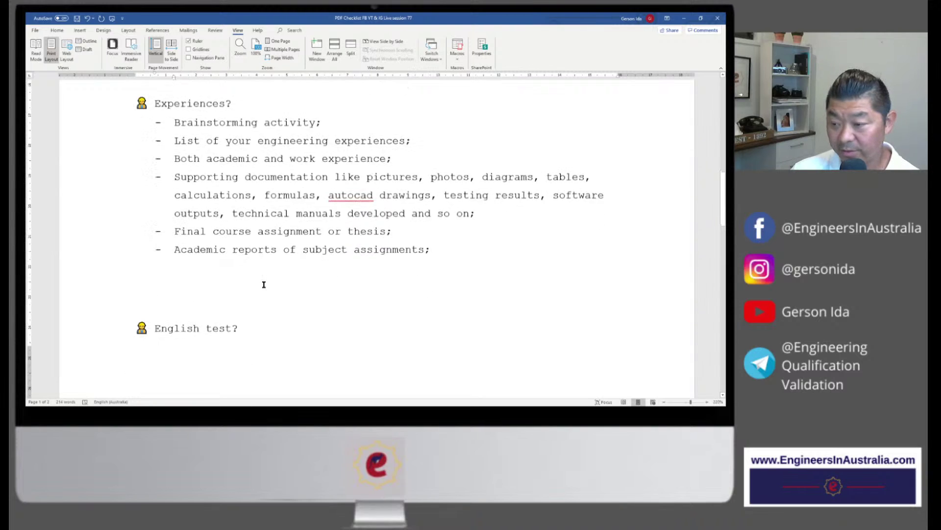
left_click(226, 261)
key("Delete")
key("Delete")
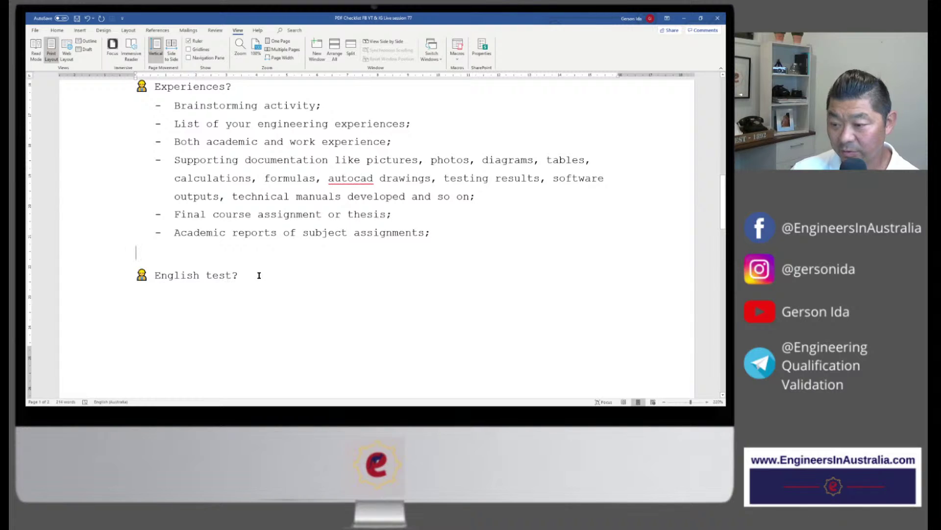
Start a dashed list under the "English test?" heading with the text "IELTS, TOEFL or PTE results".
left_click(253, 276)
key("Return")
type("-")
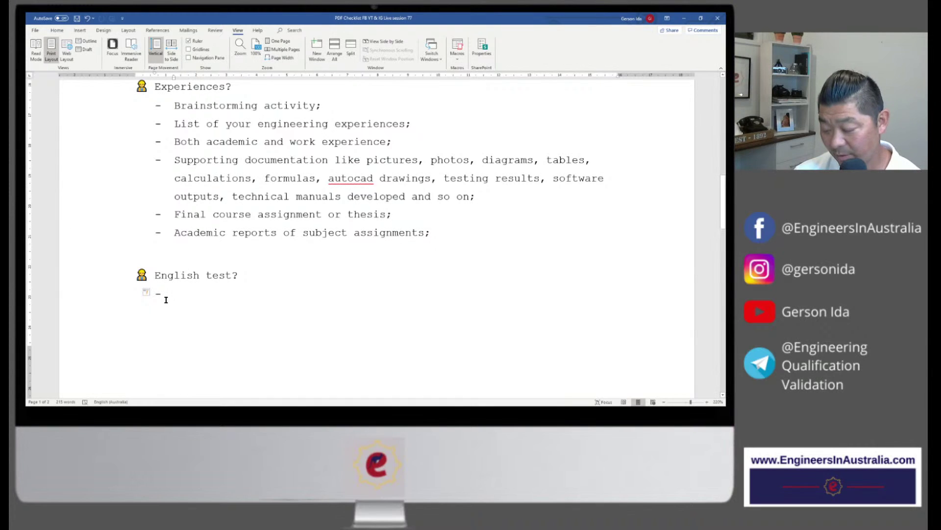
type("IELTS,")
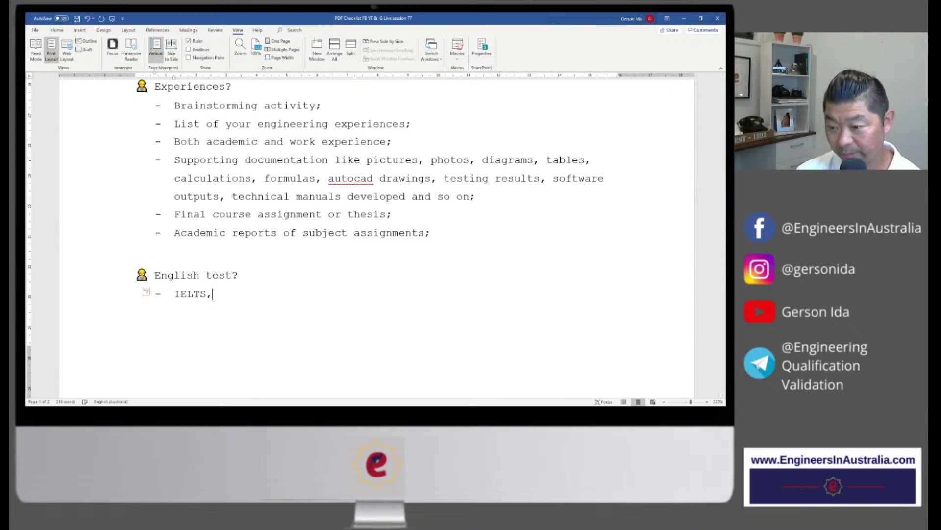
type(" TOE")
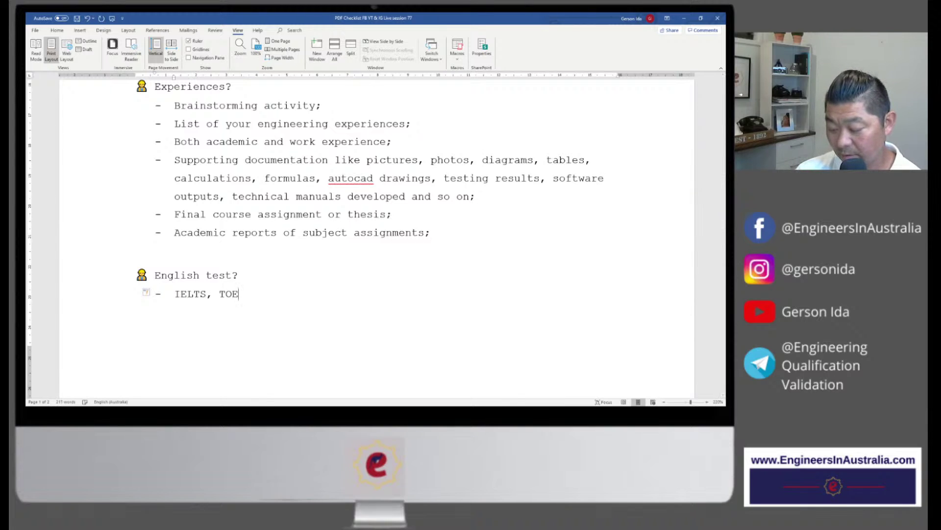
type("FL ")
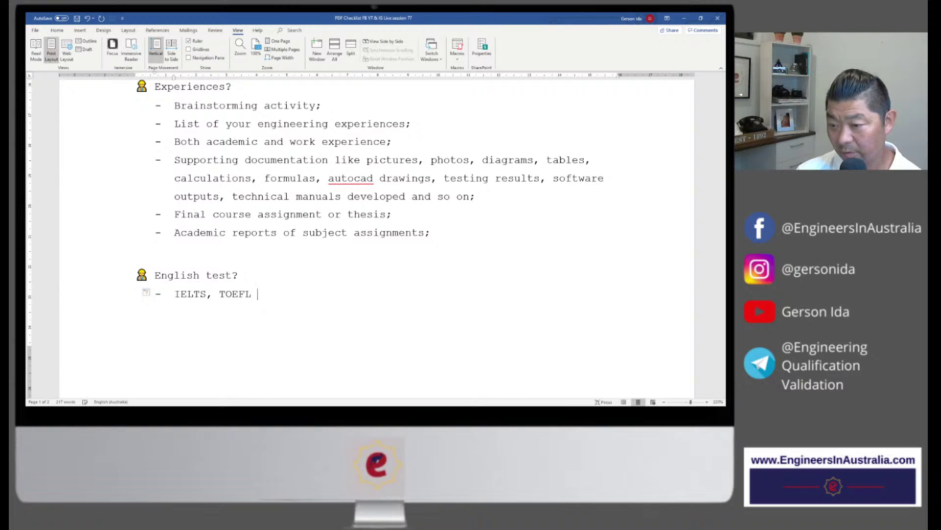
type("or P")
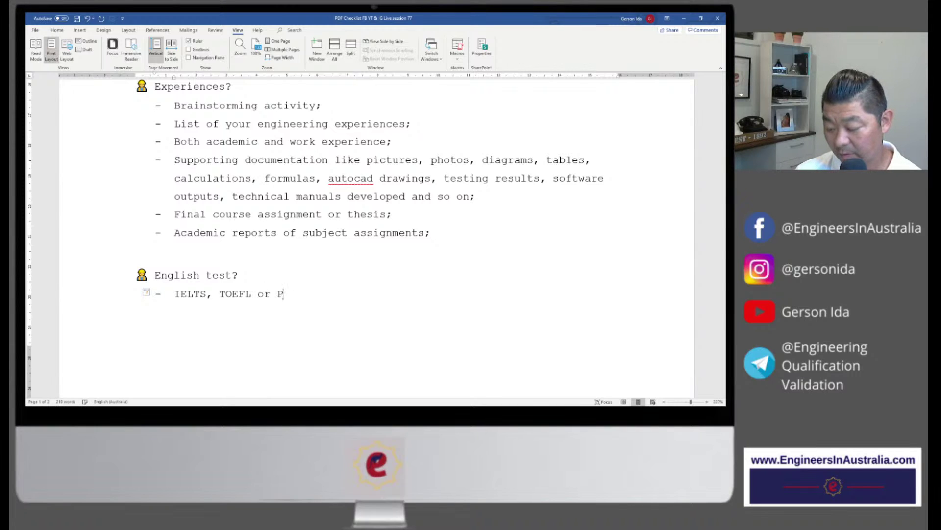
type("TE r")
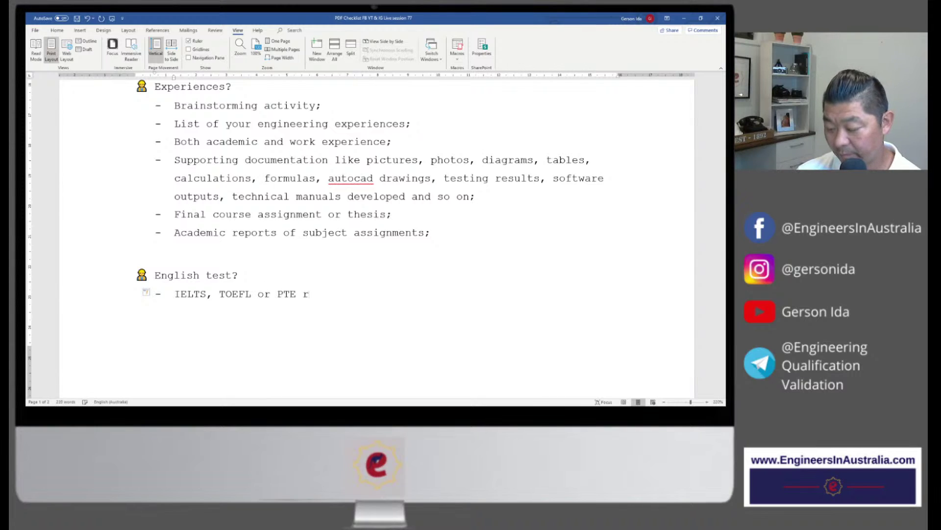
type("esults")
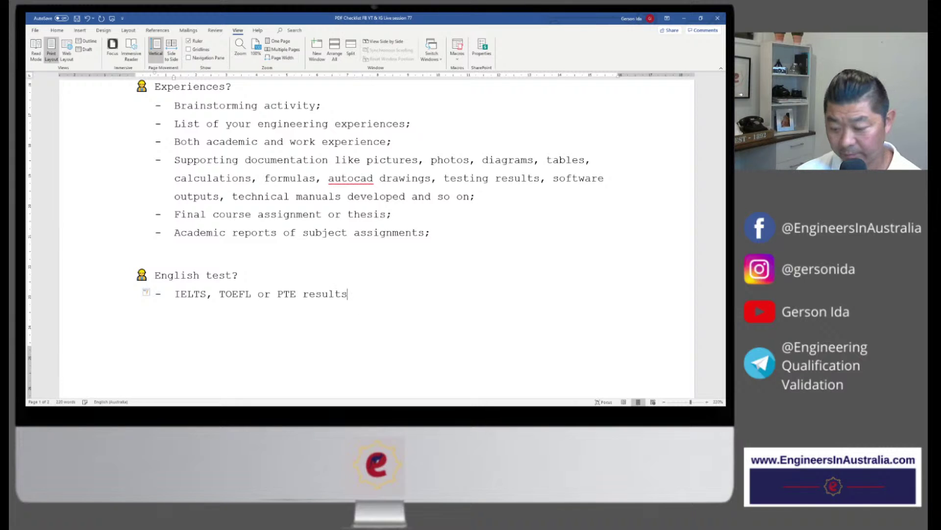
Continue the English test bullet with "showing at least the minimum score for each of the 4 bands".
type(" showing at")
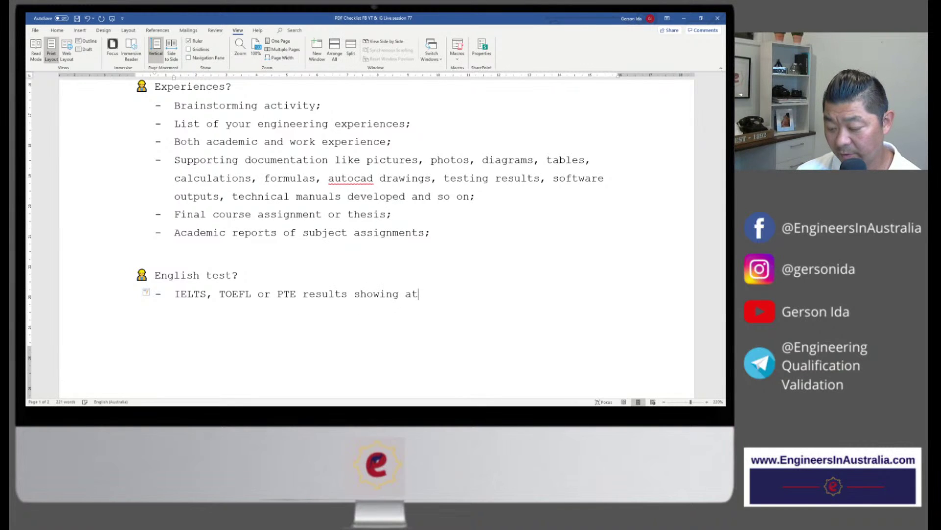
type(" least the min")
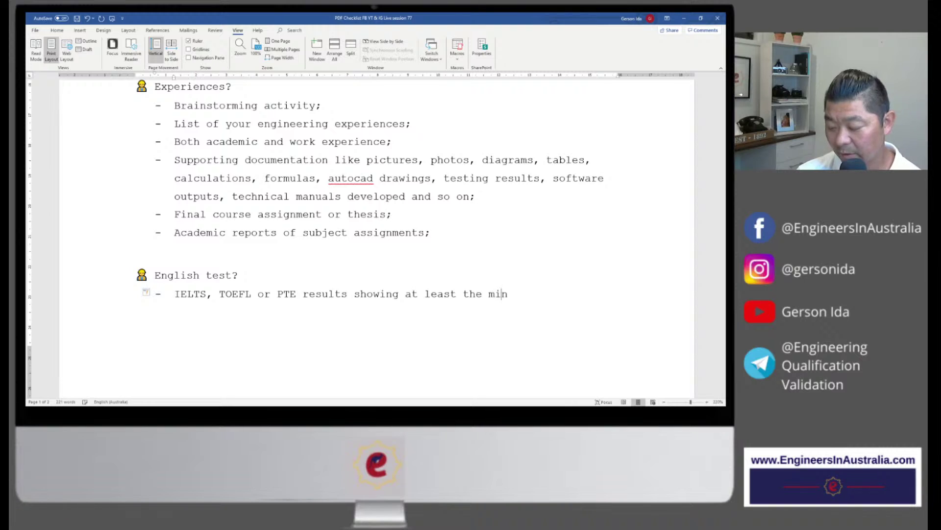
type("imum score")
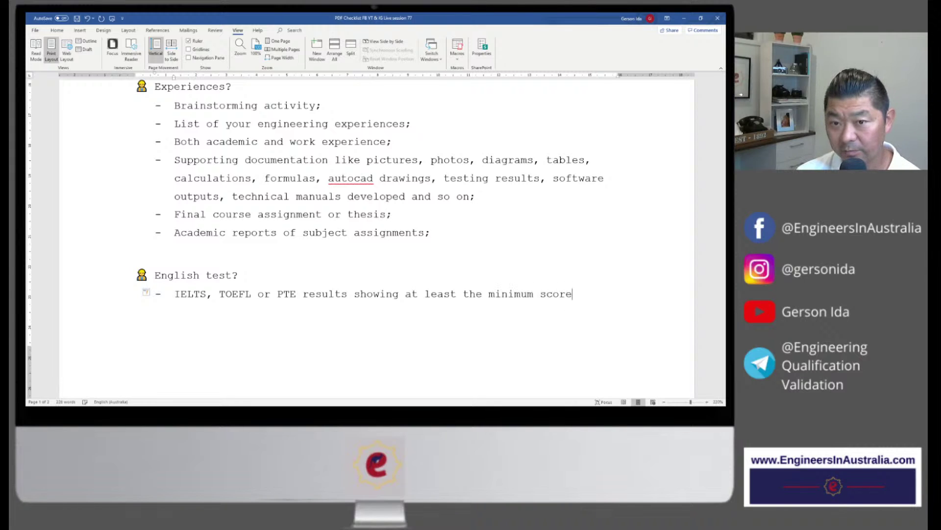
type(" for")
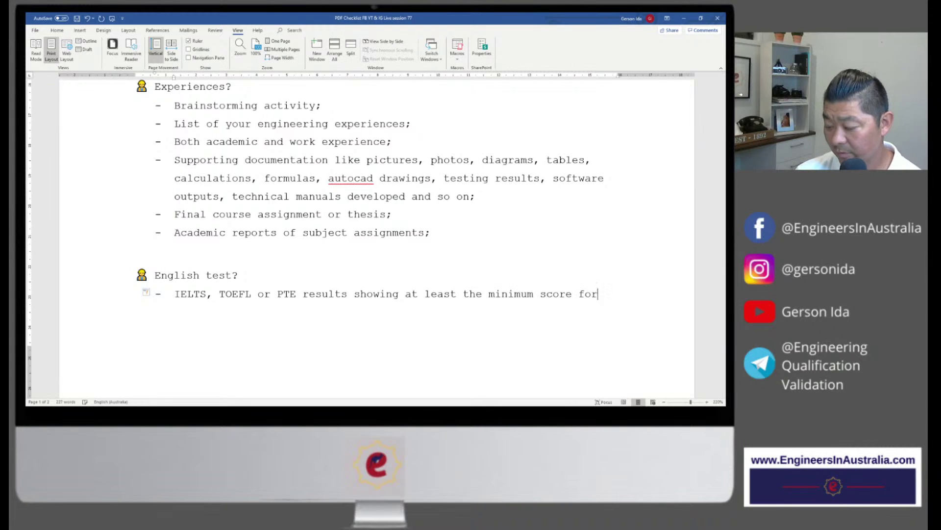
type(" each of the")
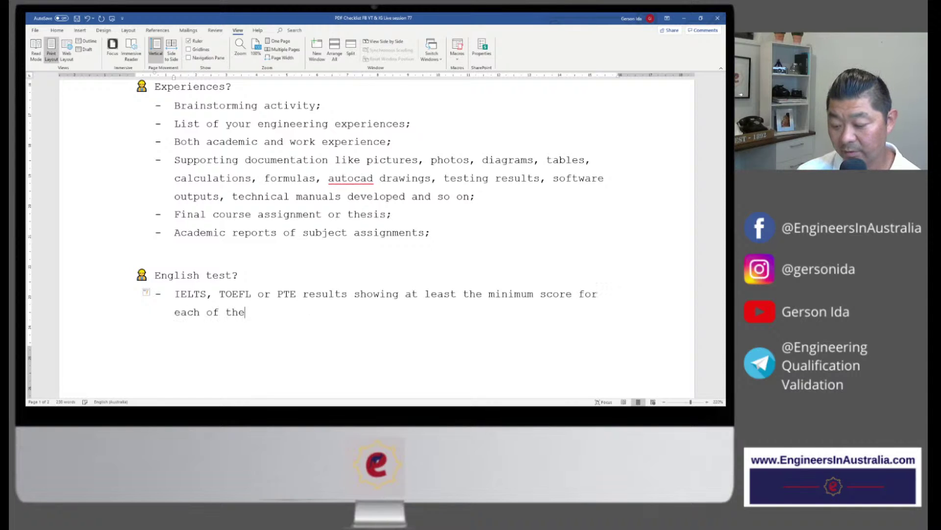
type(" 4 bands")
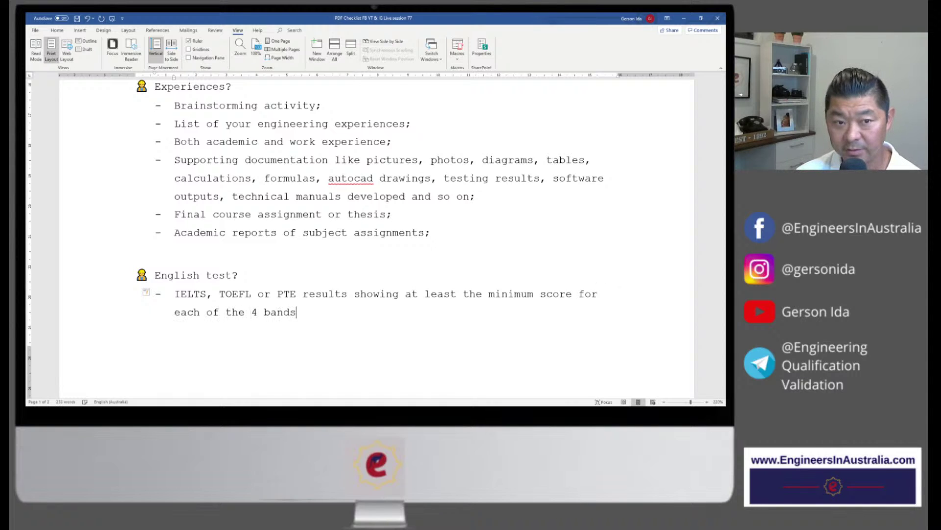
Finish the English test bullet by listing the bands as "(reading, listening, writing and speaking);".
type(" (reading")
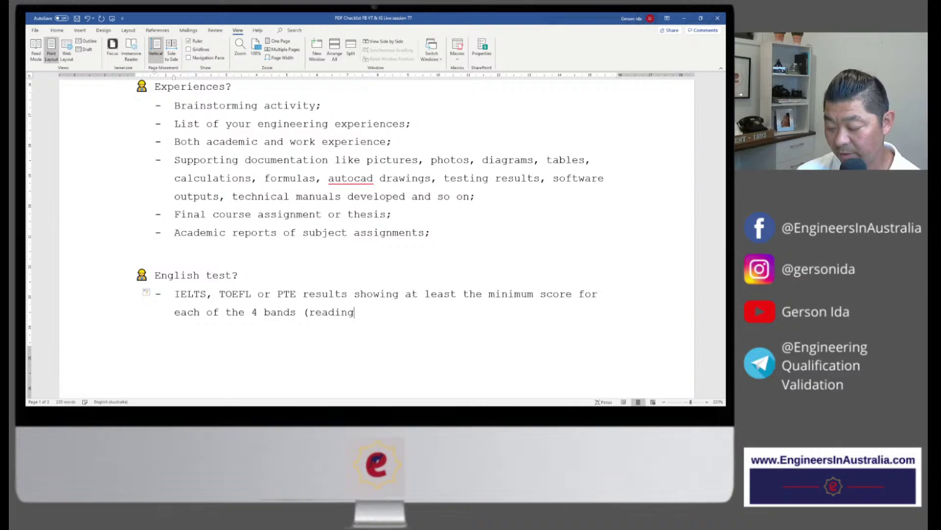
type(", listening,")
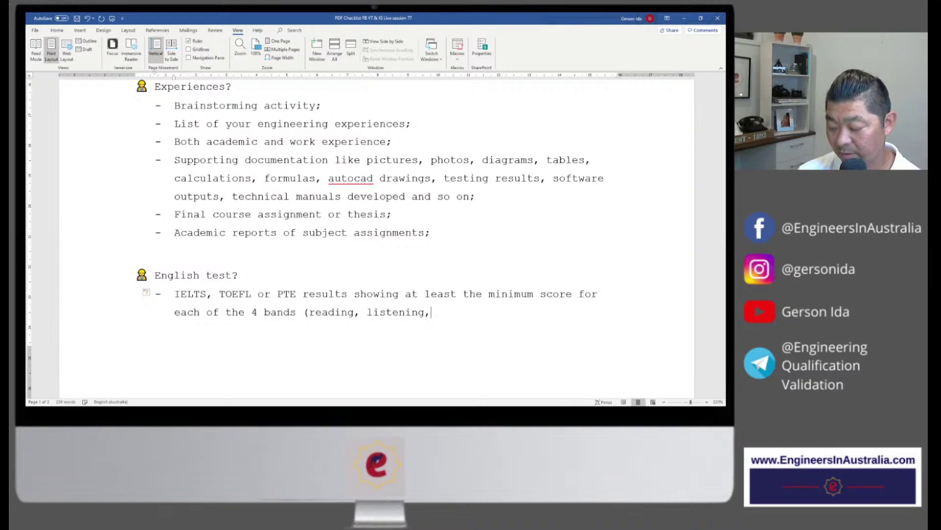
type(" writing and")
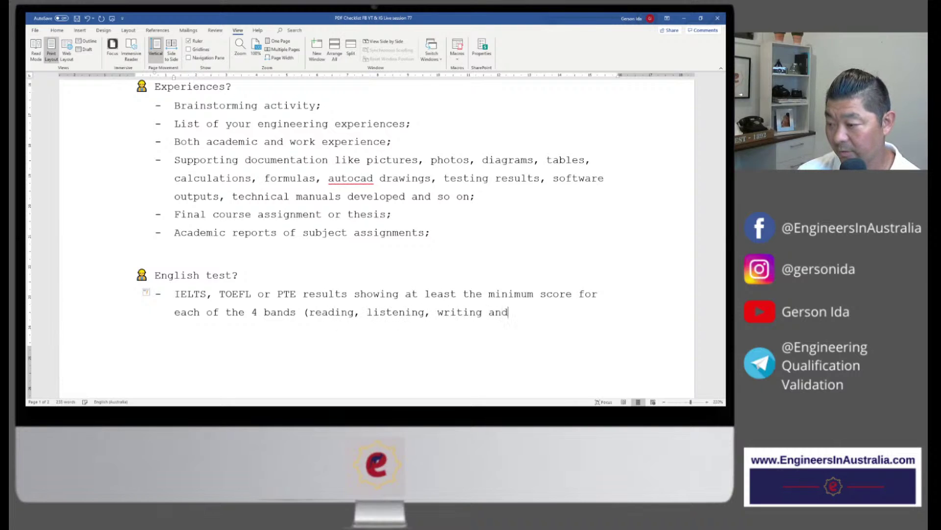
type(" speaking")
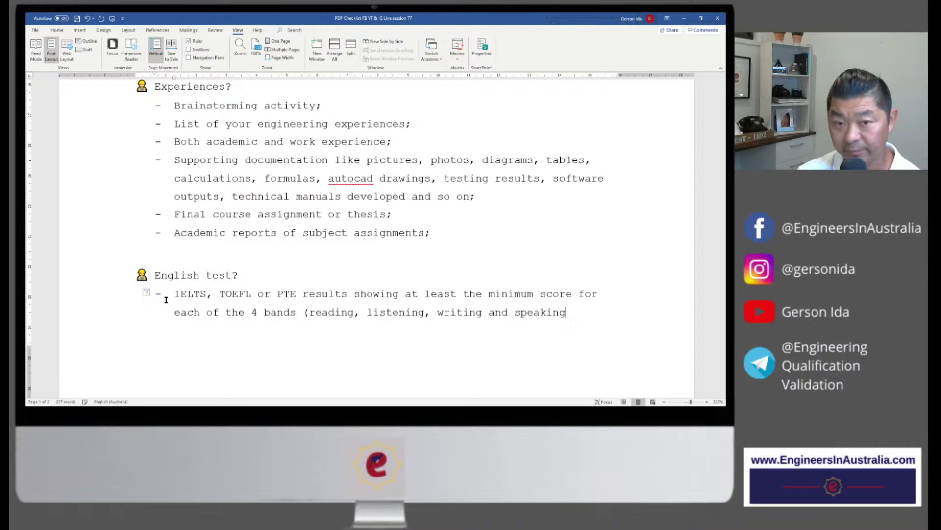
type(")")
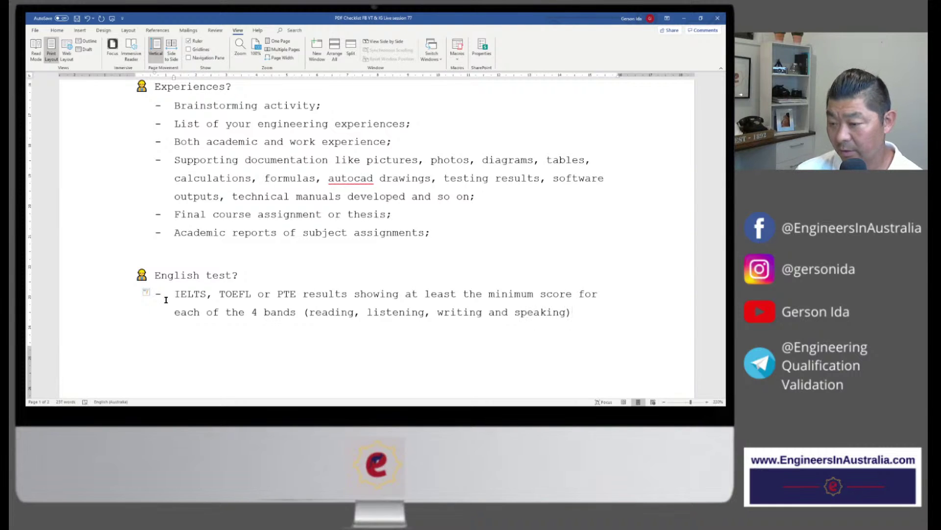
type(";")
Add a second English test bullet reading "It needs to be less than 2 years old on the date of your EA application;".
key("Return")
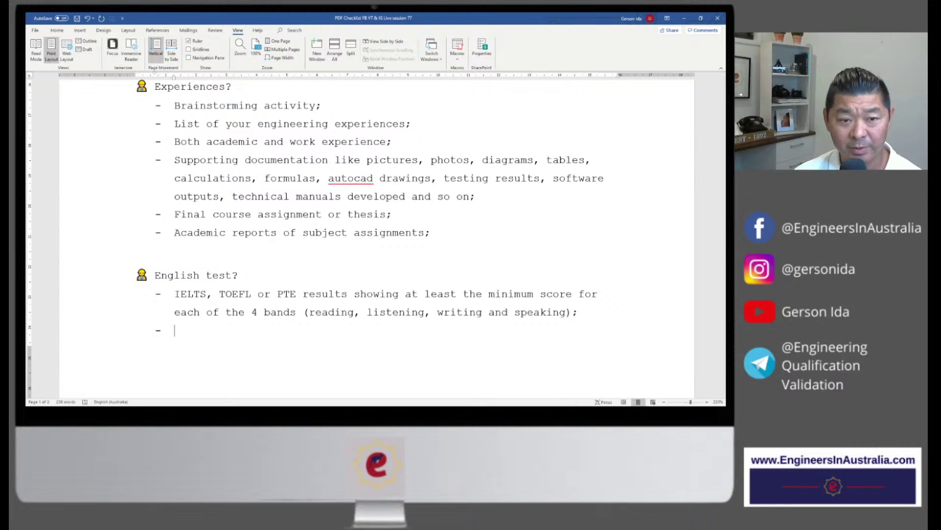
type("I")
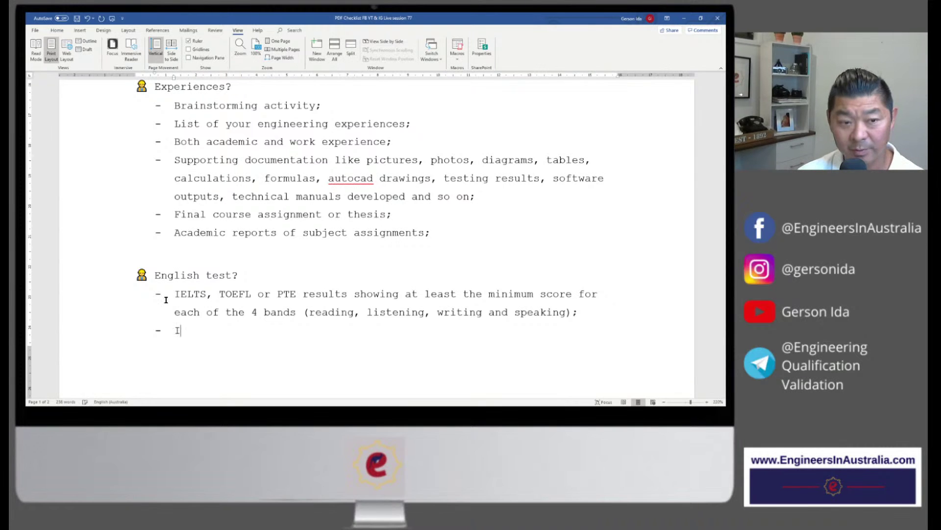
type("t needs to")
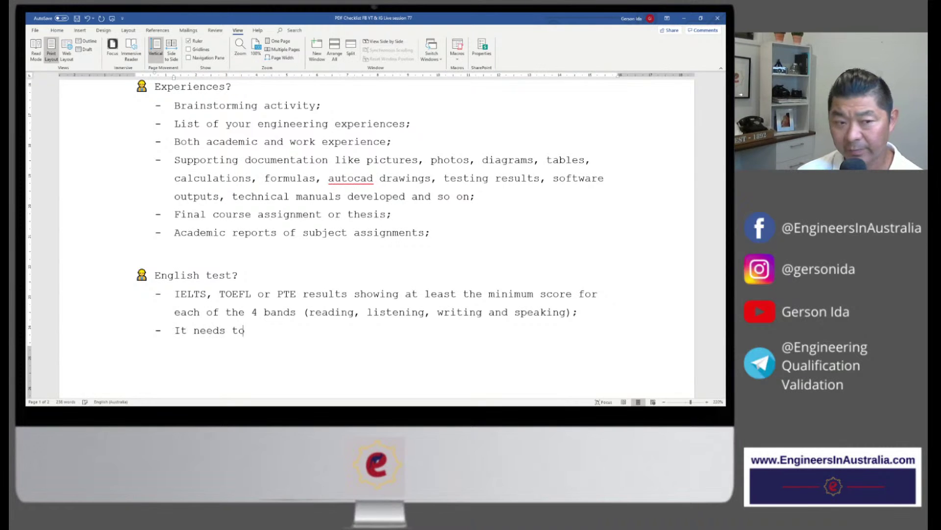
type(" be less t")
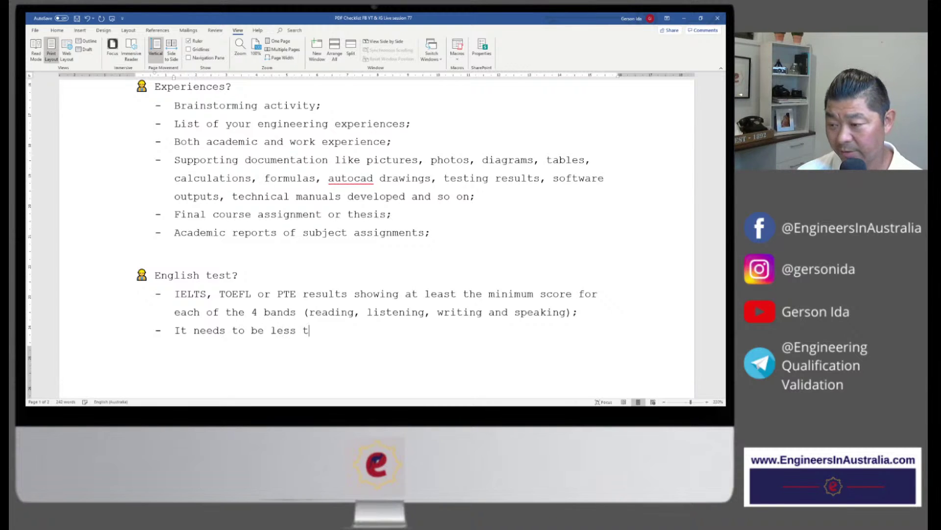
type("han 2 years o")
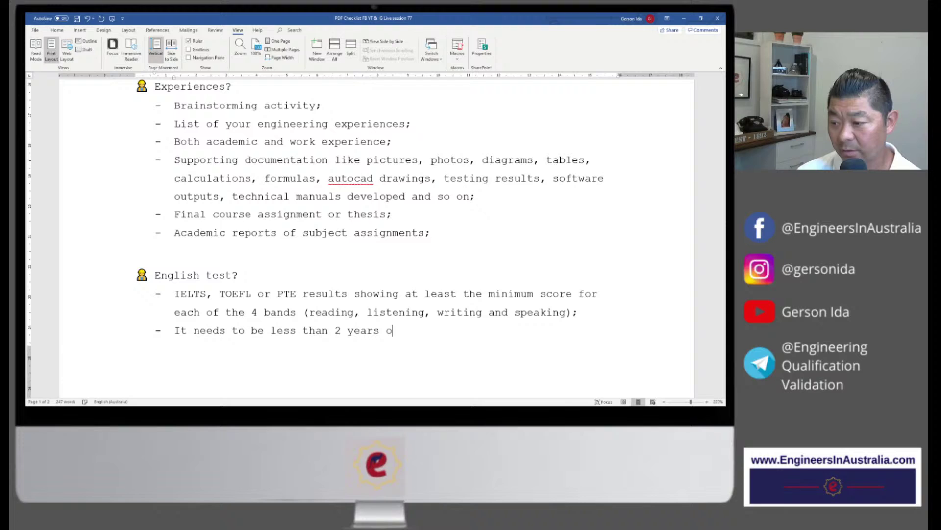
key("BackSpace")
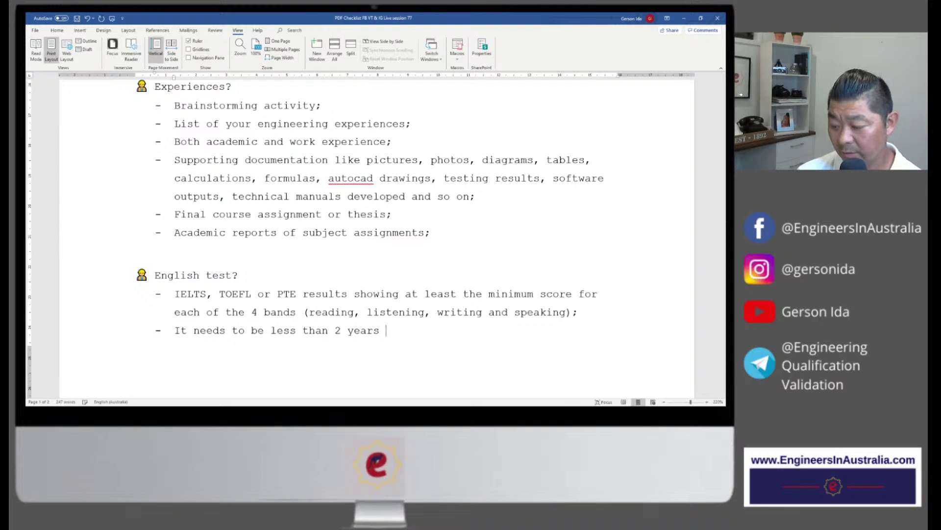
type("old on t")
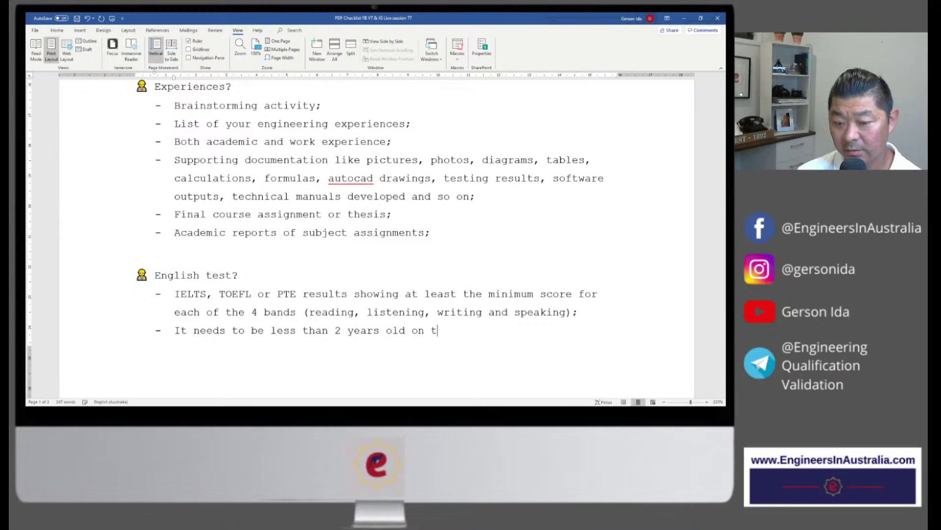
type("he date of yo")
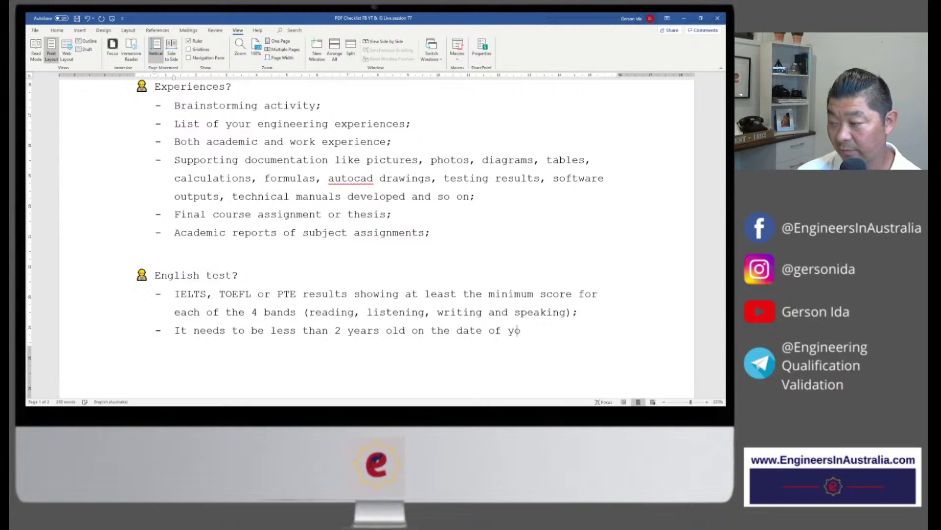
type("ur EA app")
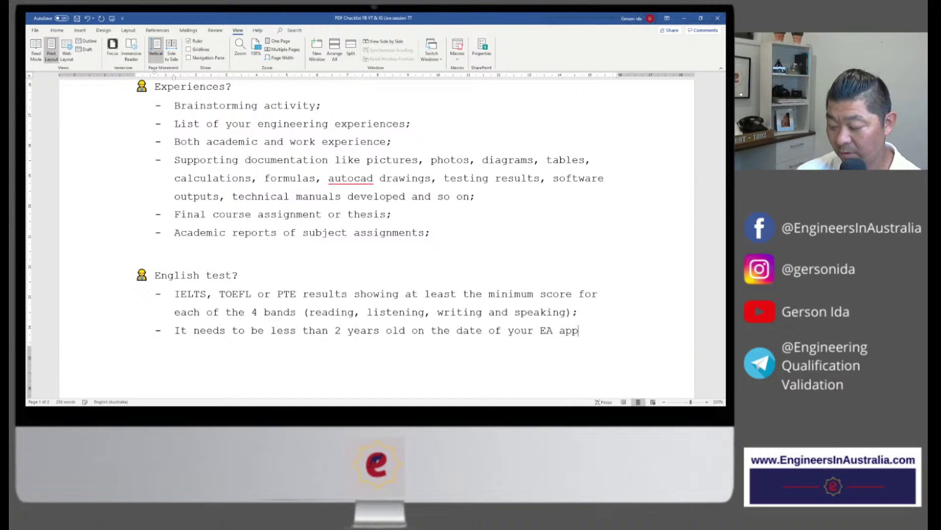
type("lication;")
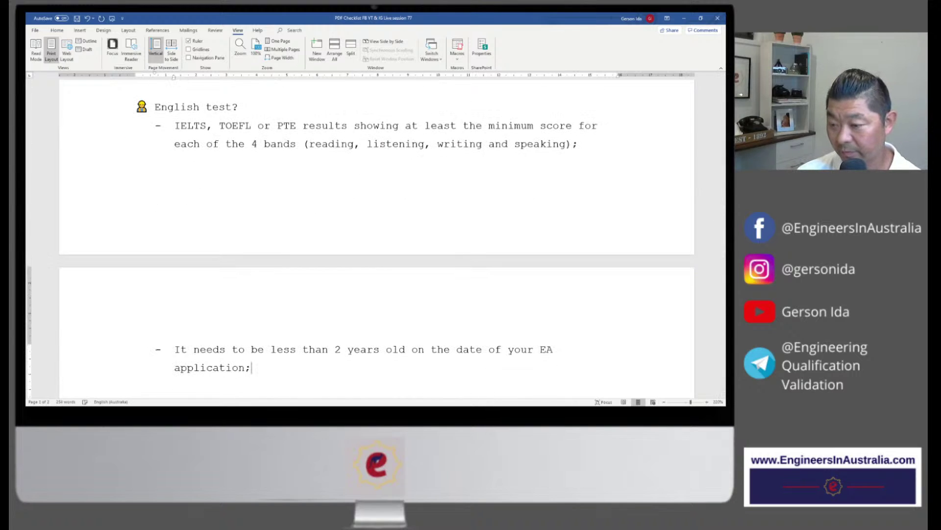
Add an English test bullet beginning "You can provide 2 exams if you need to combine exams to demonstrate the minimum score in all 4".
key("Return")
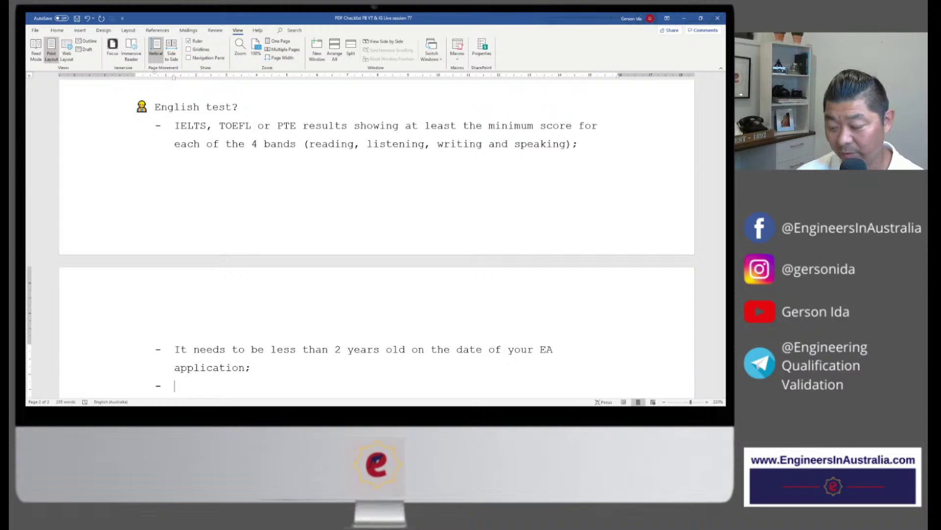
type("you can ")
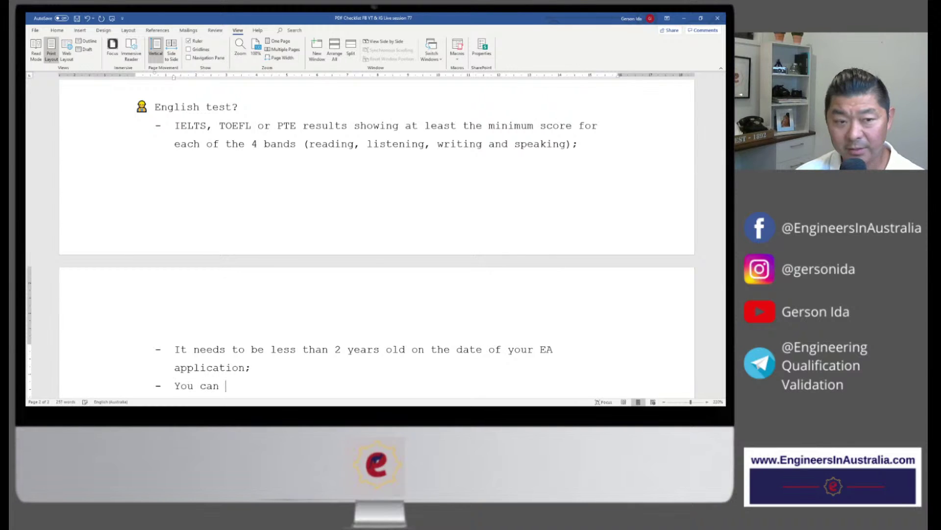
type("provide")
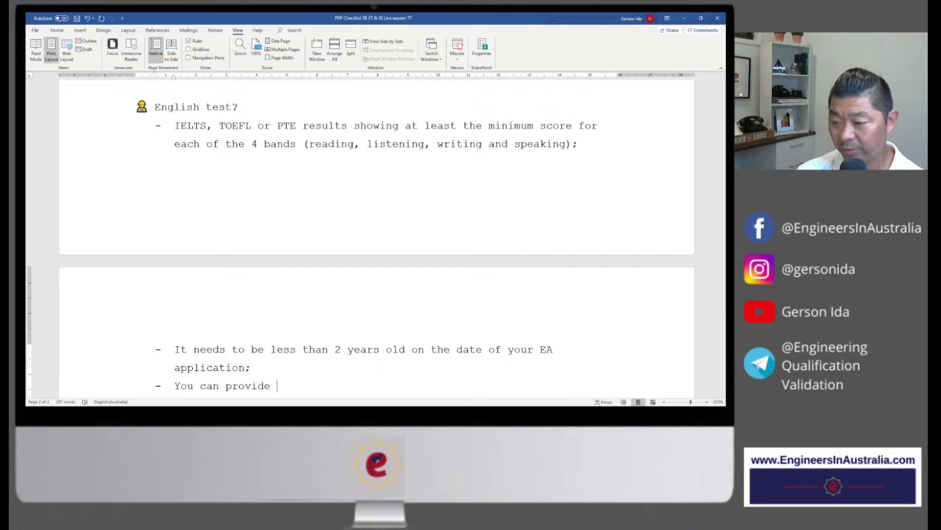
scroll(320, 270, "down", 5)
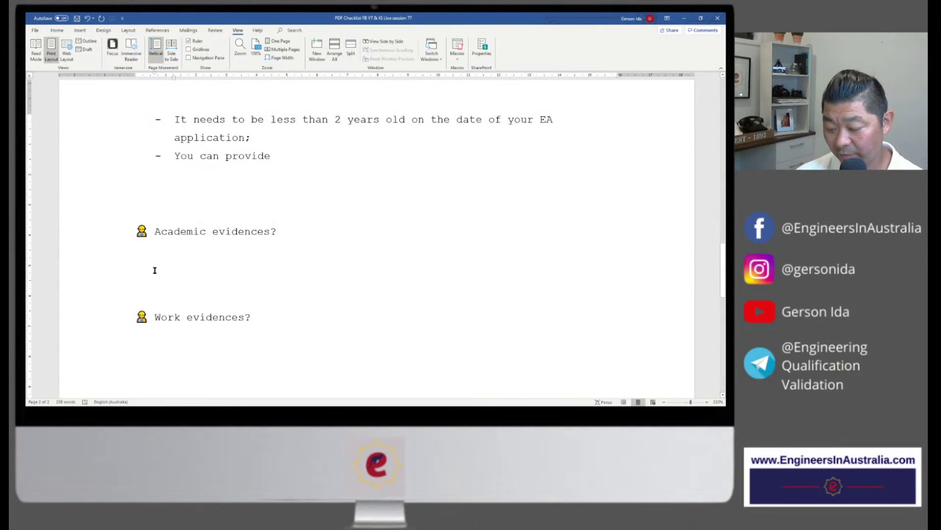
type("2 exams")
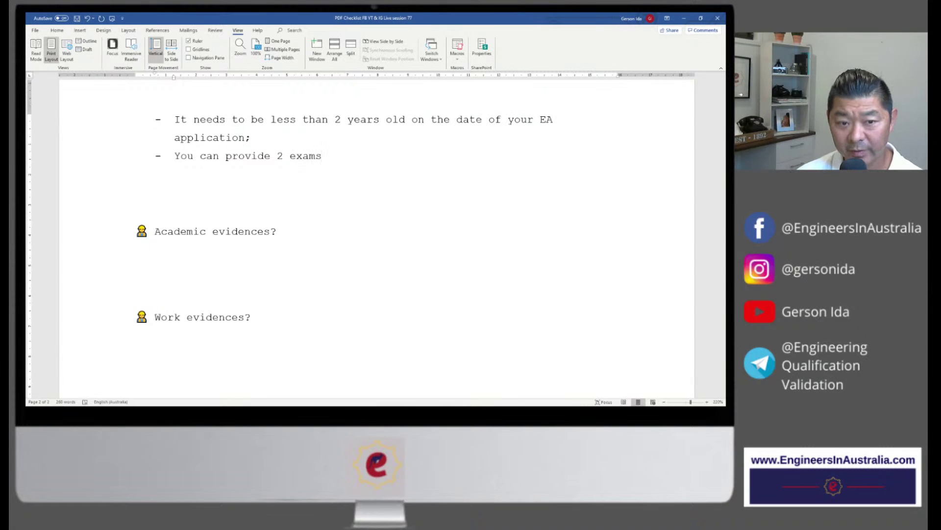
type(" if you nee")
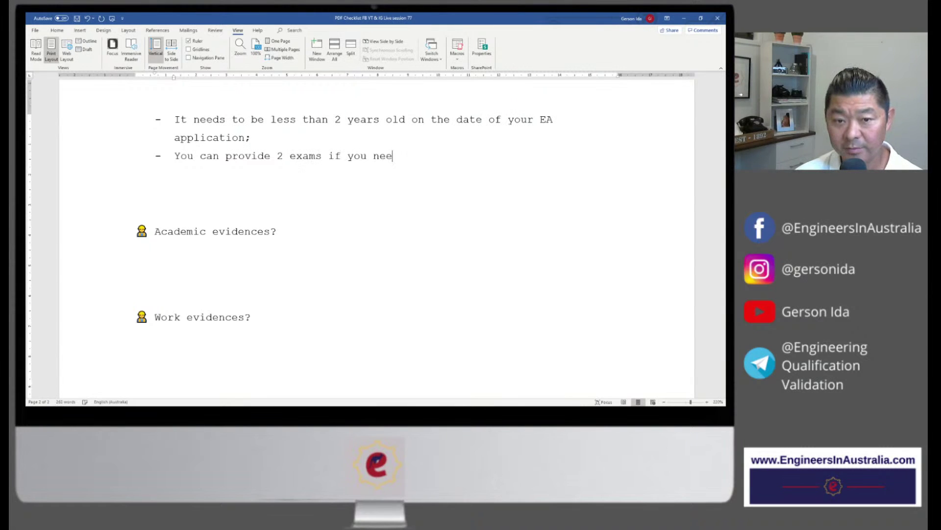
type("d to combine ex")
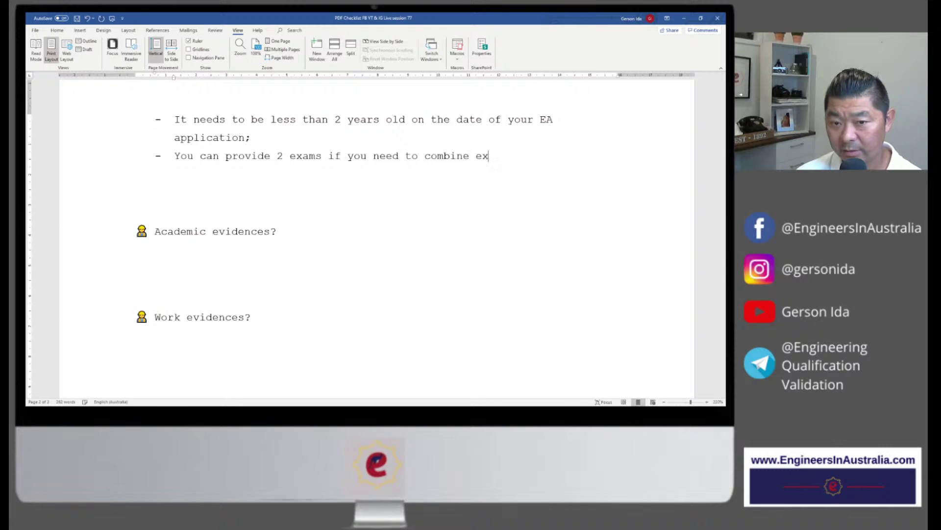
type("ams to d")
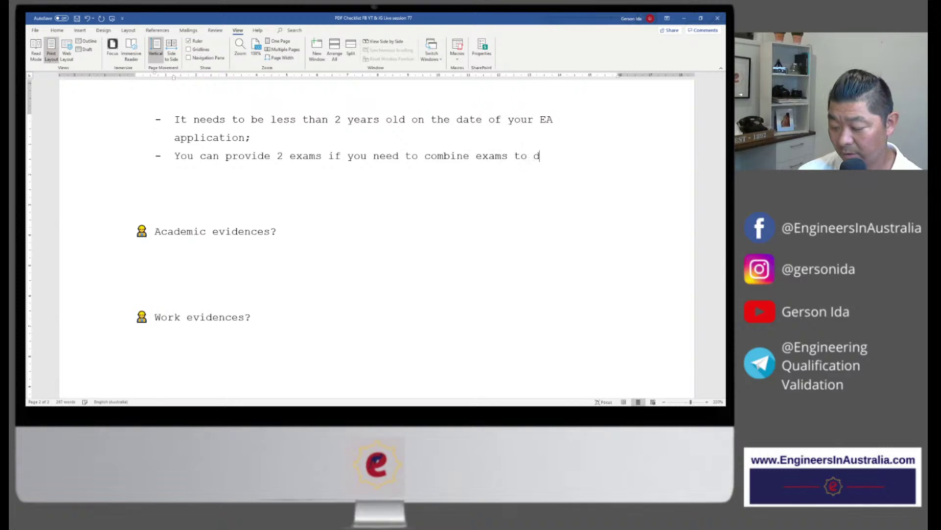
type("emonstrate th")
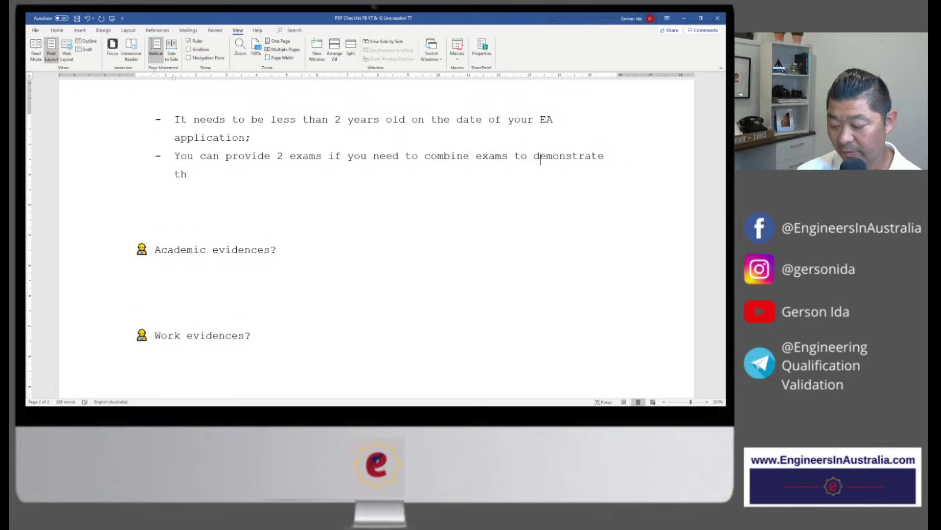
type("e minimum sc")
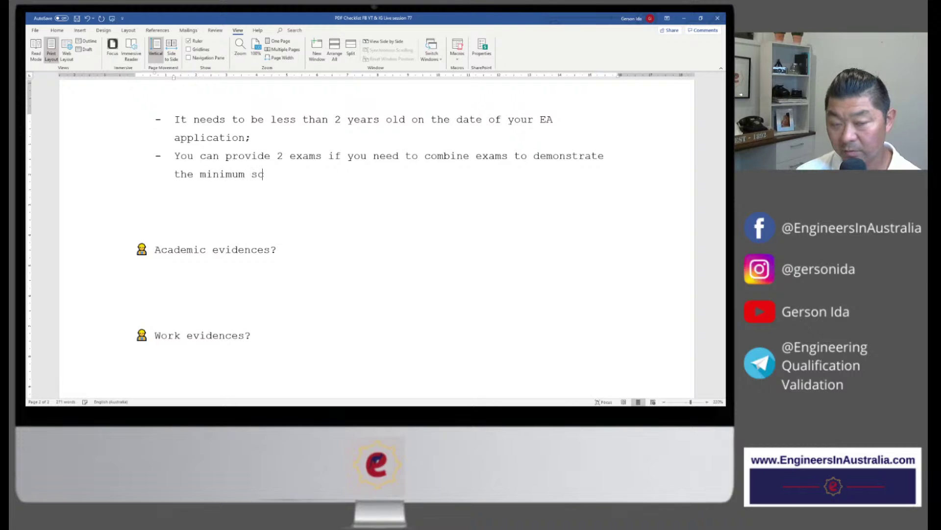
type("ore in all ")
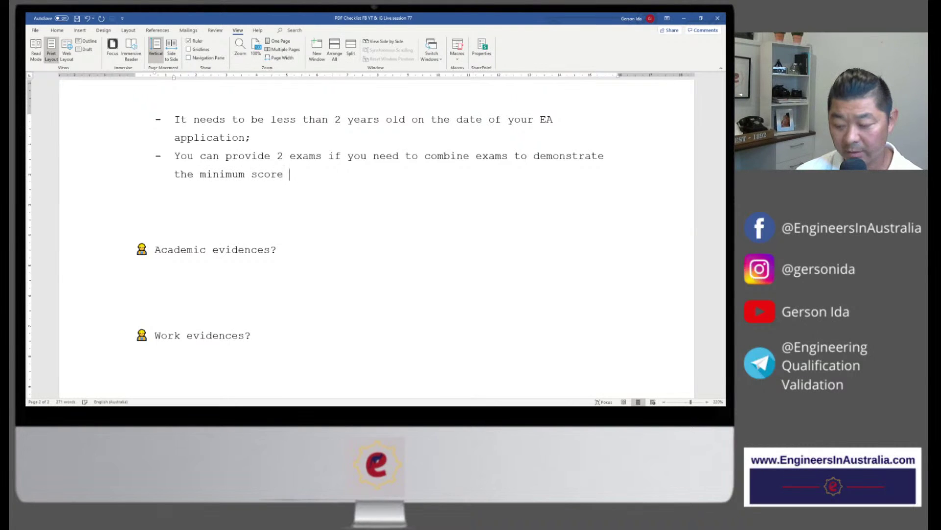
type("4 ")
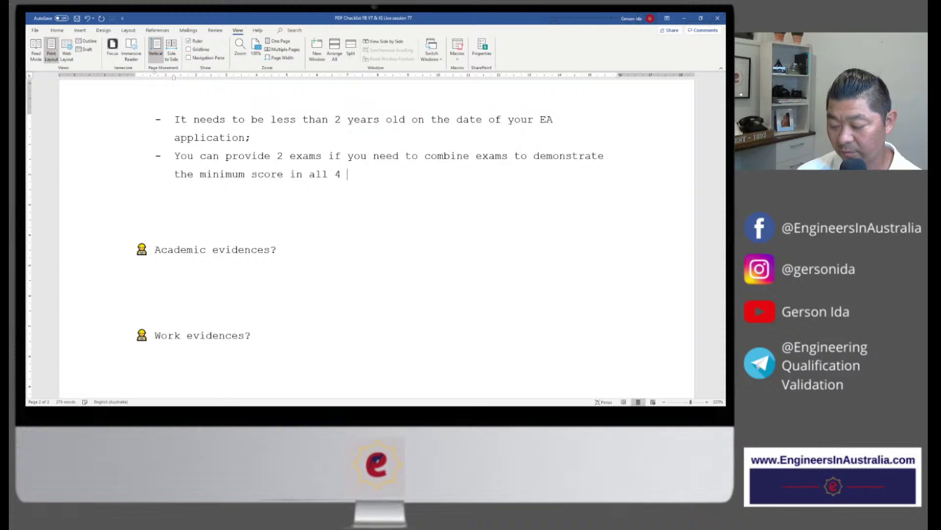
Finish the exam-combining bullet with "bands, both exams need to be from the same test type and less than 2 years old.".
type("bands, both exams")
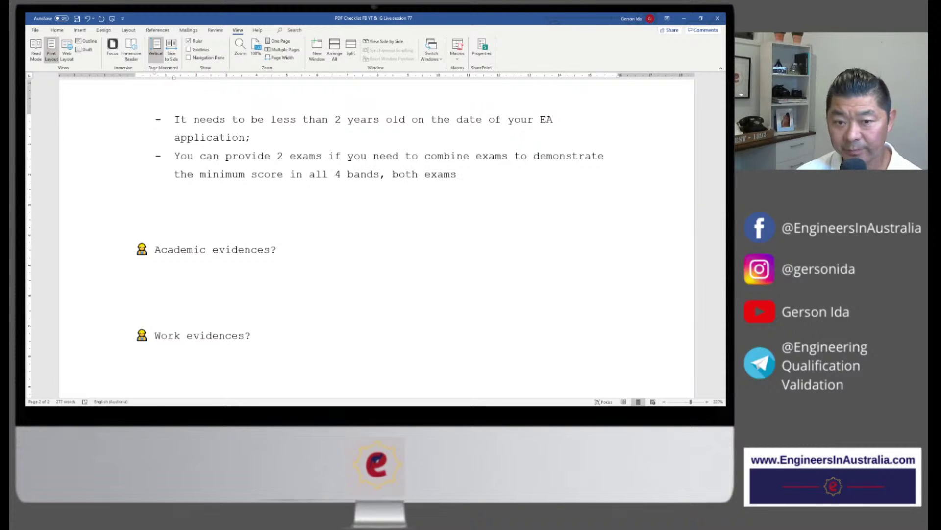
type(" need to be")
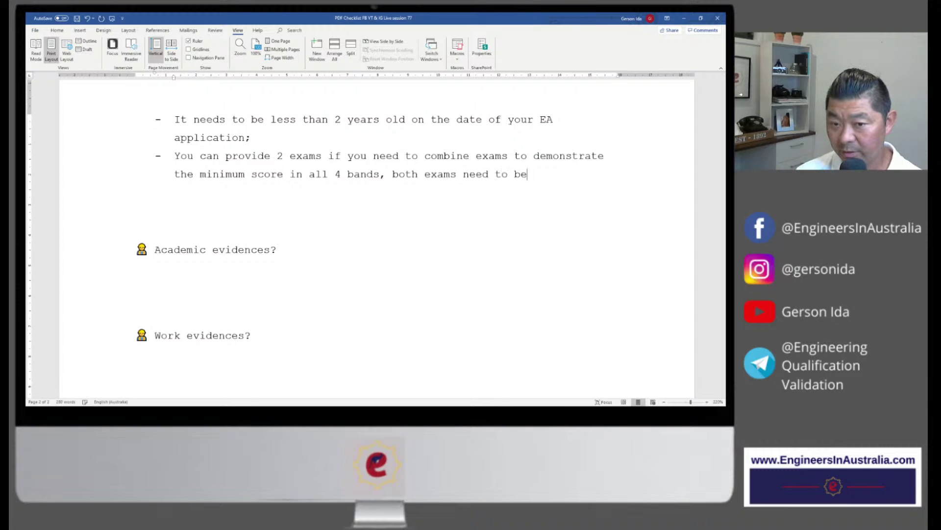
type(" from the sam")
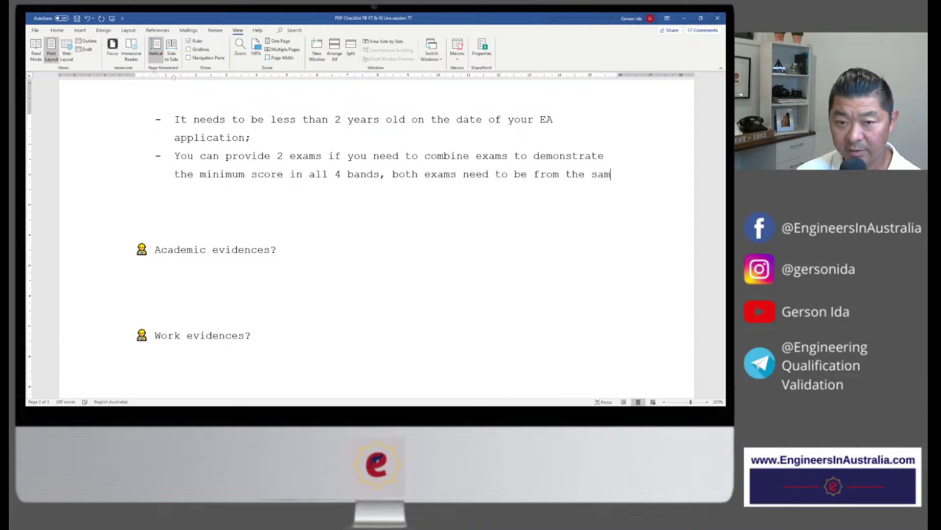
type("e test ty")
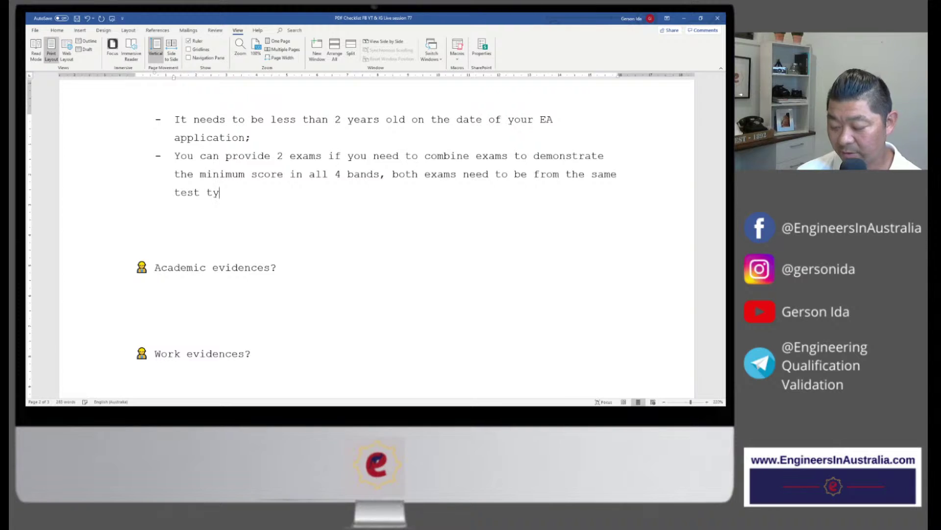
type("pe and less")
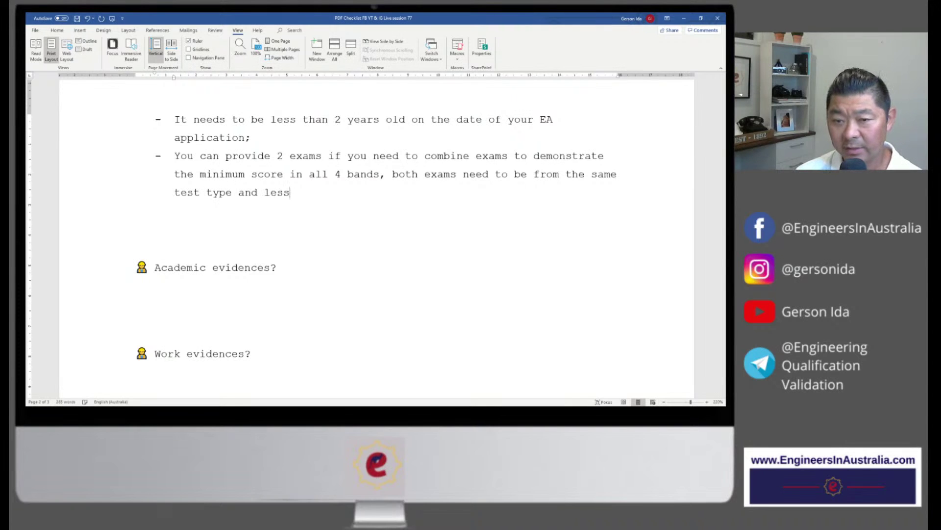
type(" than 2 ye")
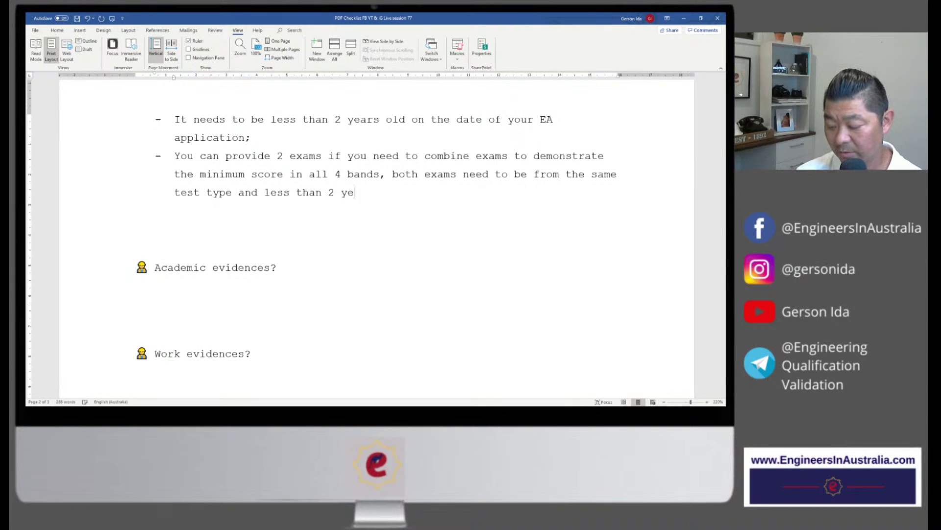
type("ars old")
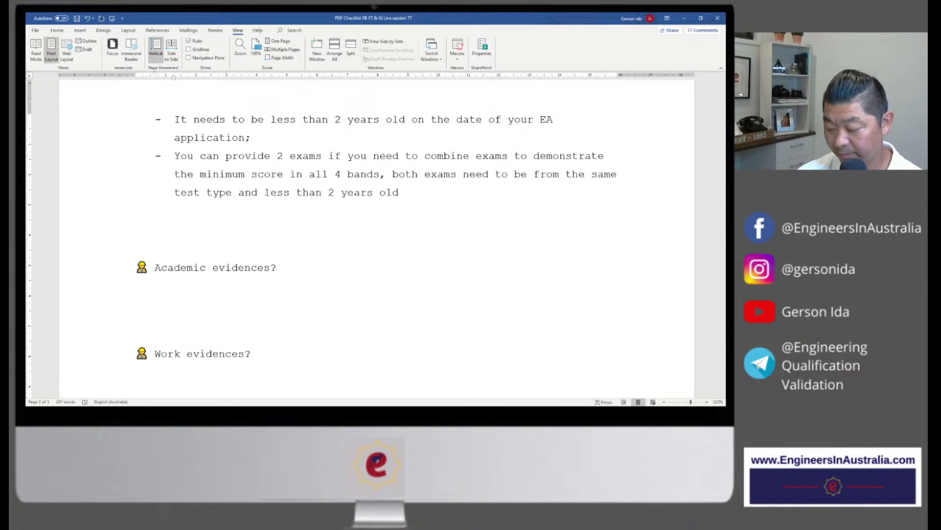
type(".")
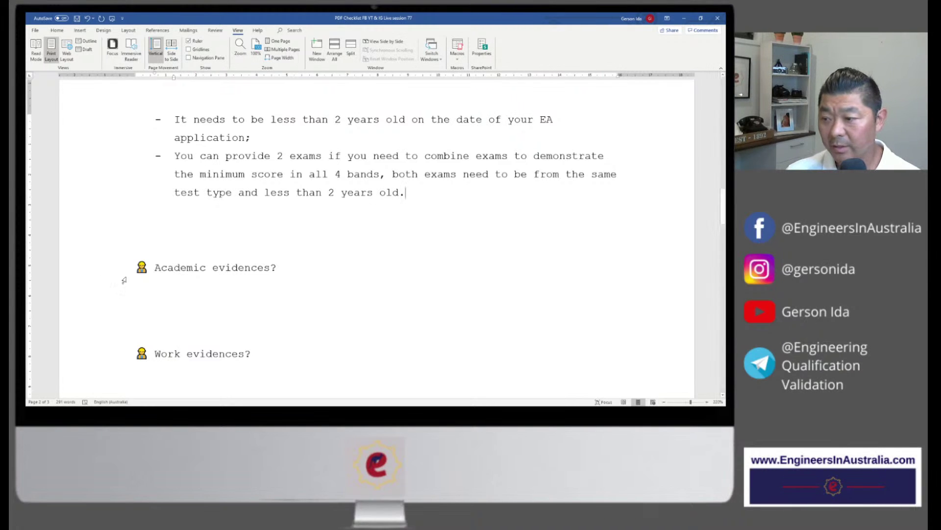
Delete two surplus blank lines between the English test list and the "Academic evidences?" heading, leaving one.
left_click(178, 225)
key("Delete")
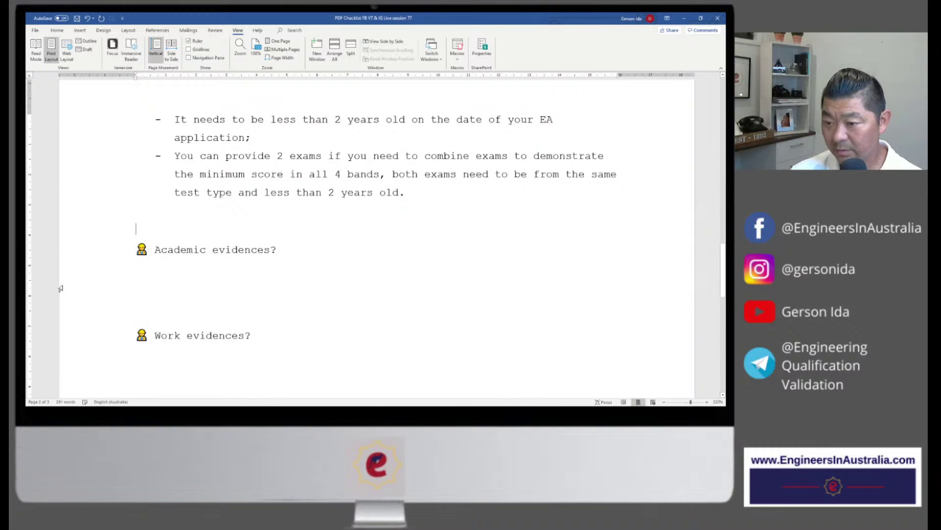
key("Delete")
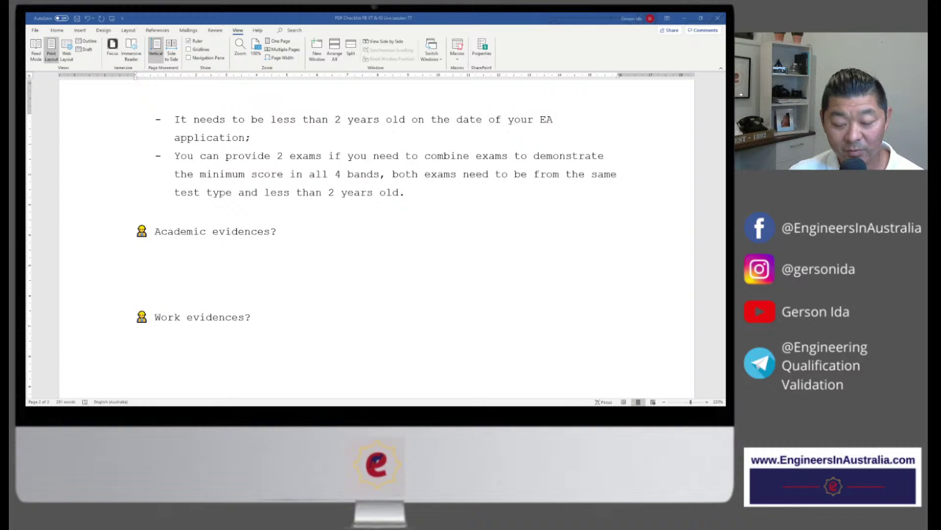
scroll(279, 237, "up", 15)
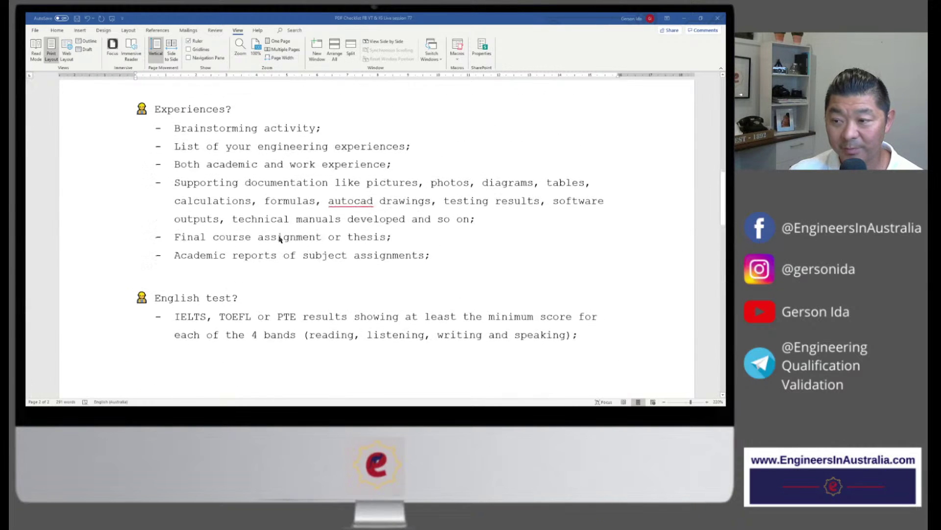
scroll(278, 240, "up", 3)
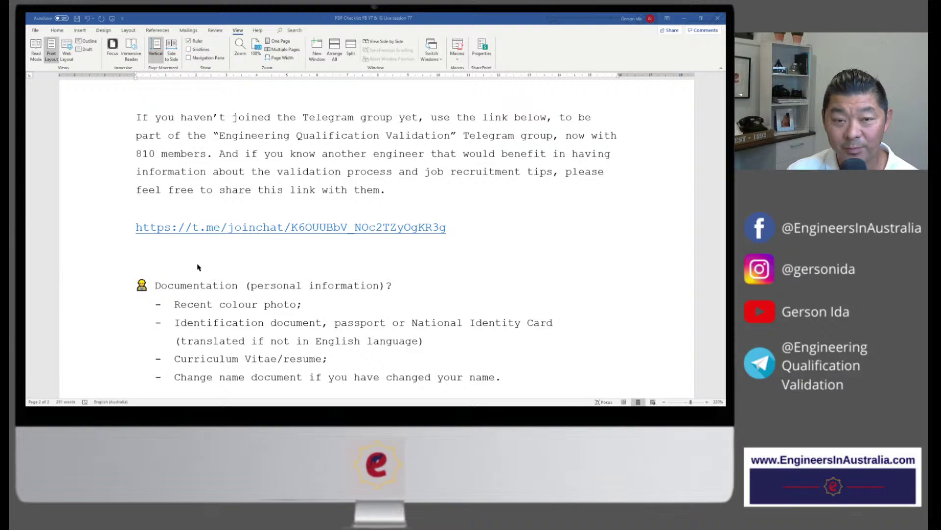
scroll(215, 259, "down", 5)
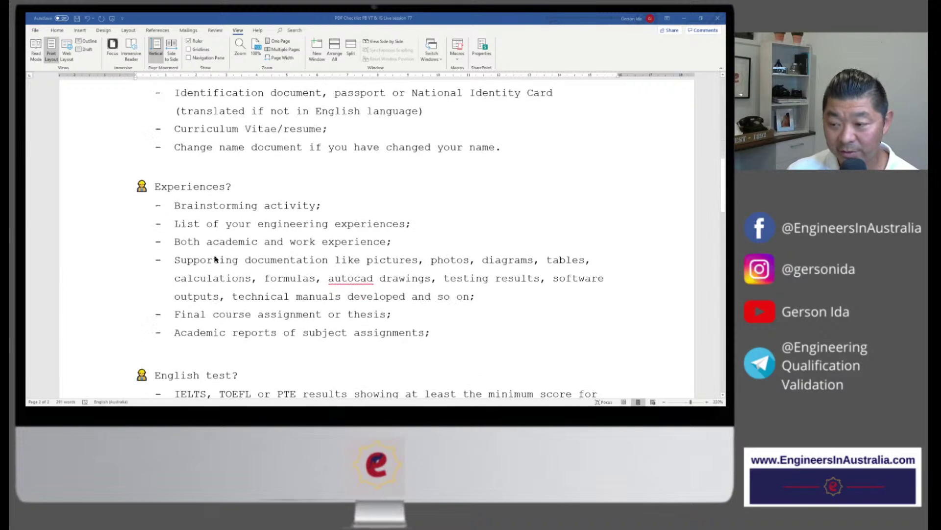
Start a dashed list under the "Academic evidences?" heading with the bullet "Academic degree certificate".
scroll(215, 259, "down", 11)
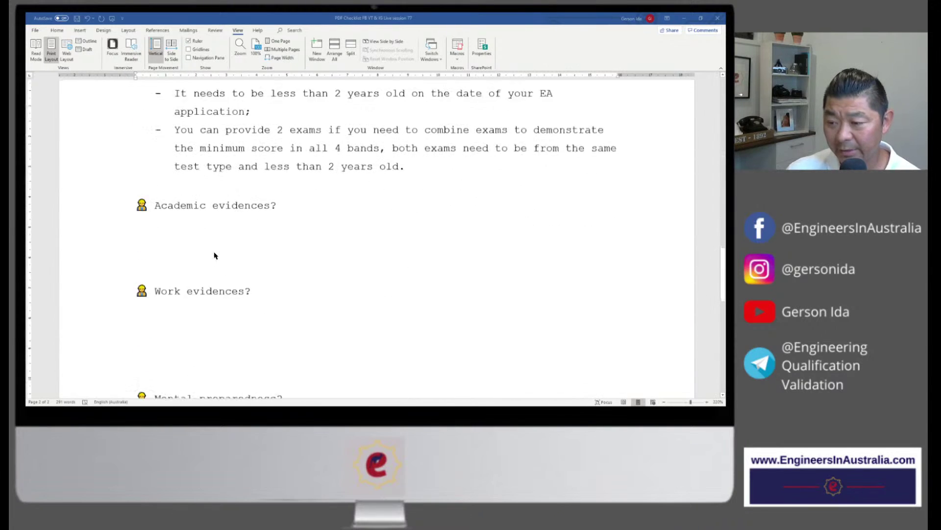
left_click(188, 220)
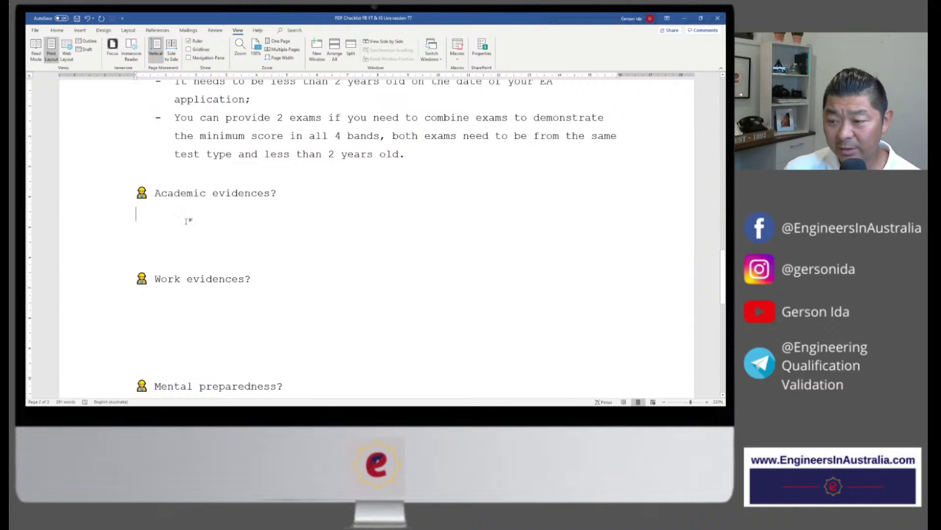
type("-")
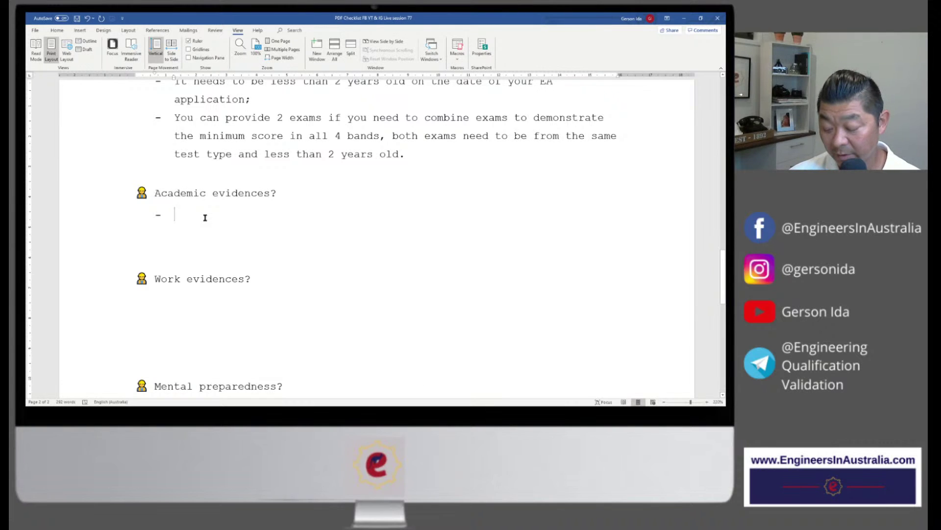
type("Academic")
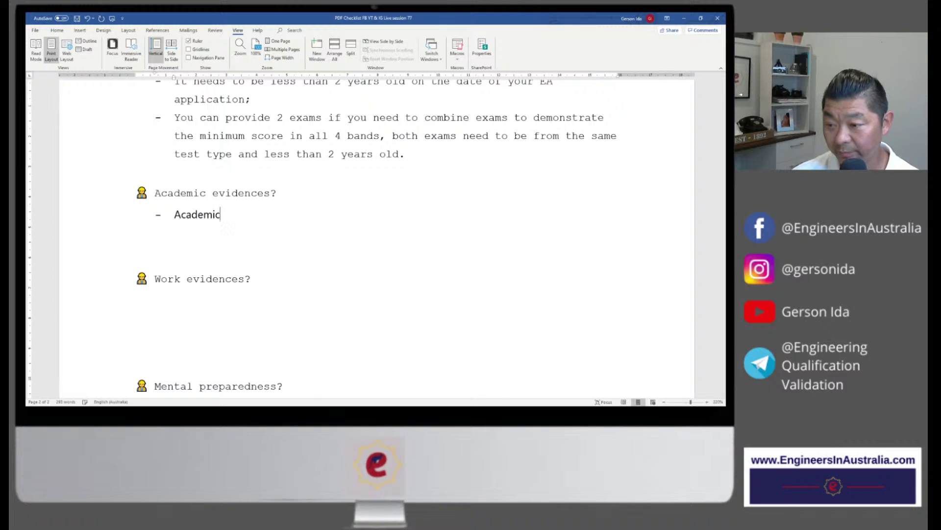
type(" deg")
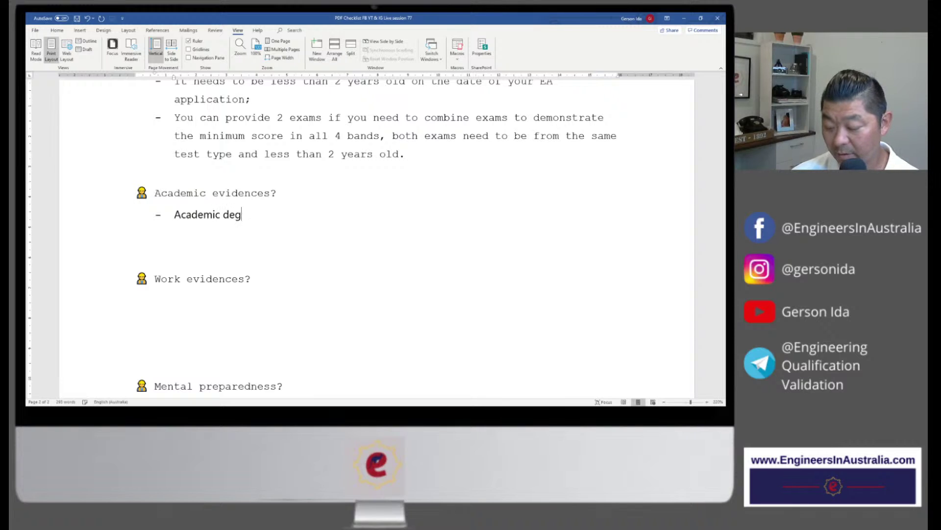
type("ree certif")
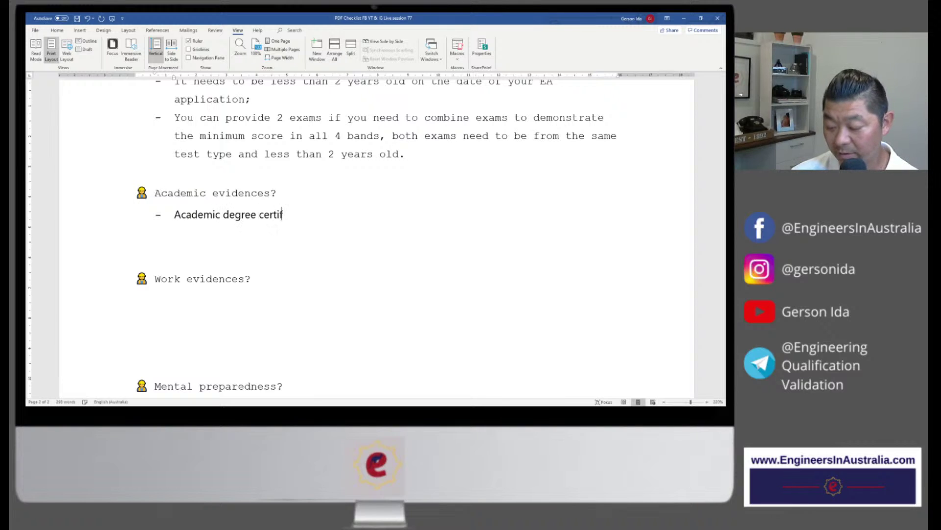
type("icate")
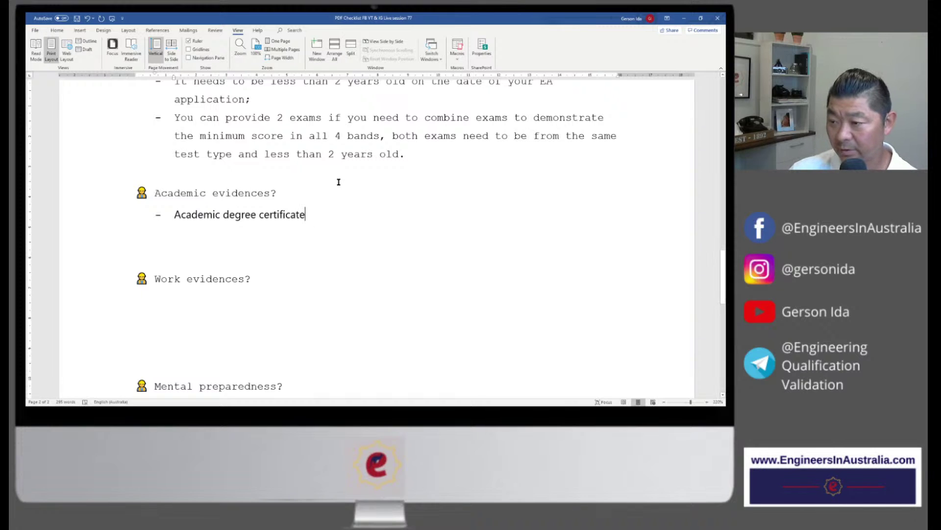
Copy the text formatting of the exam-combining bullet onto the academic degree bullet and end that bullet with a semicolon.
left_click_drag(323, 155, 263, 138)
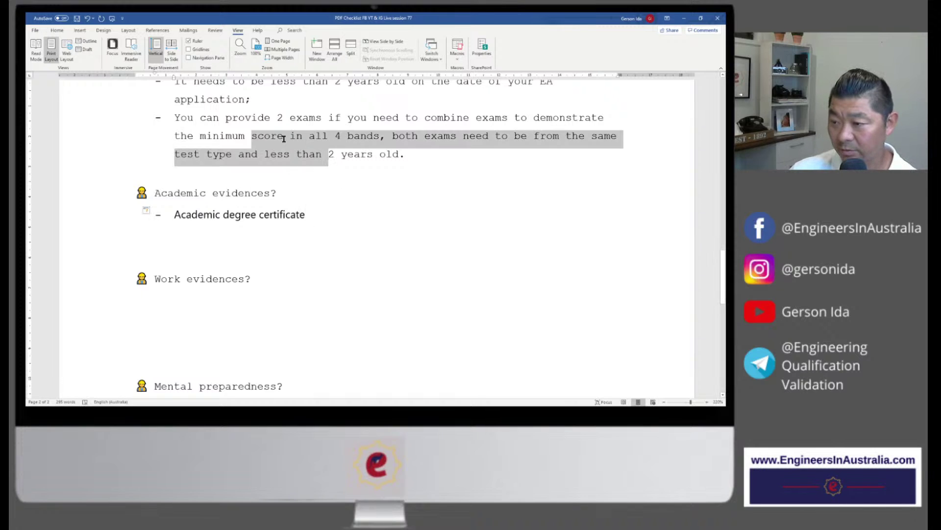
left_click(359, 119)
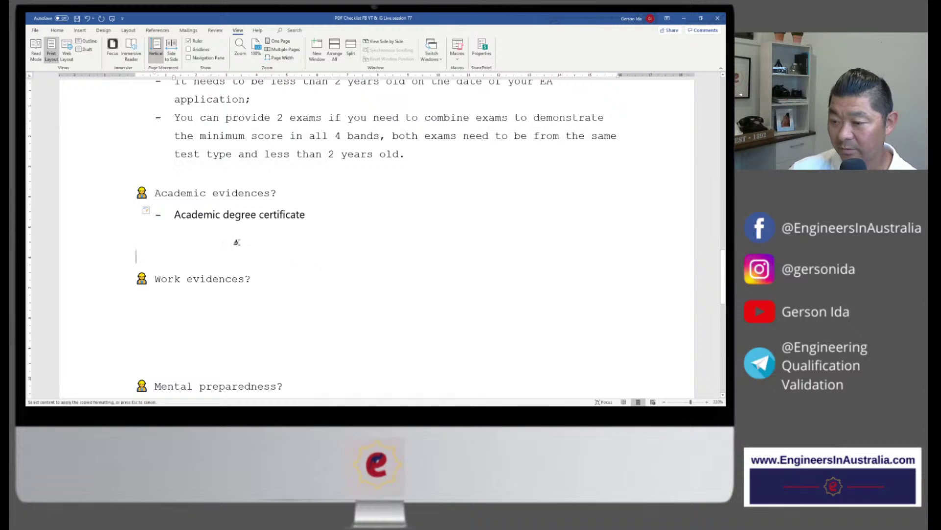
left_click_drag(169, 216, 209, 234)
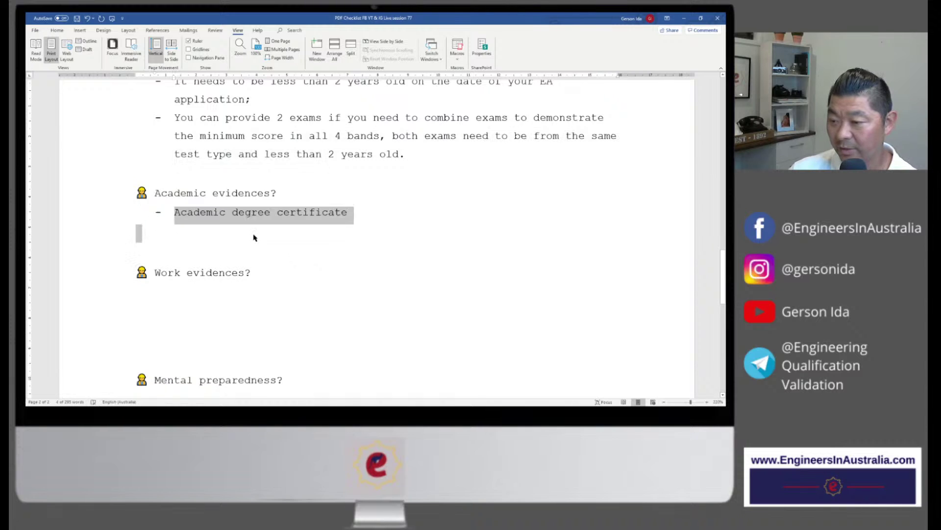
left_click(366, 214)
type(";")
Add a second academic evidences bullet reading "Any post-graduation certificates;".
key("Return")
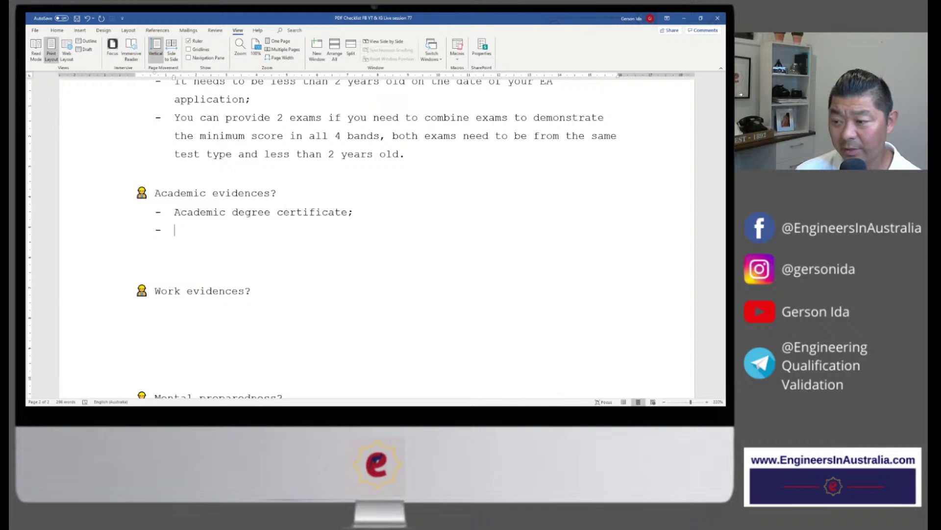
type("Any ")
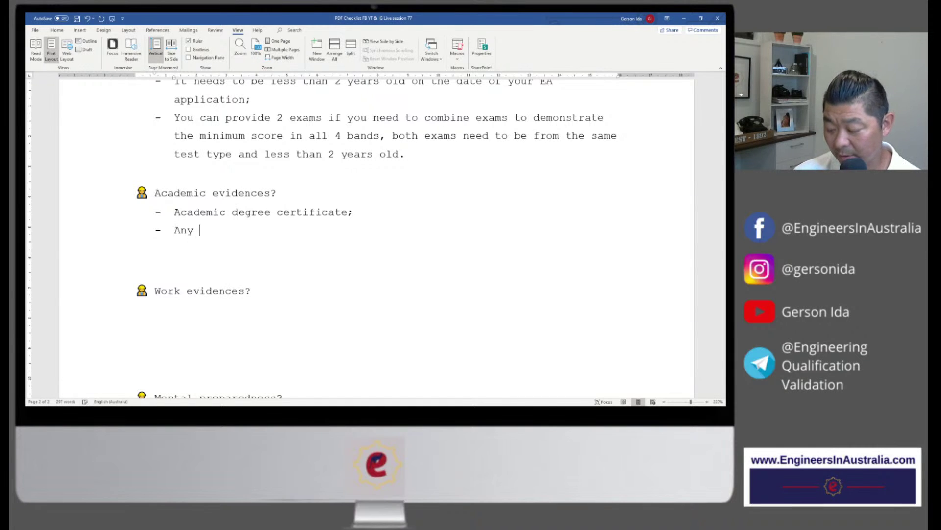
type("post-gradua")
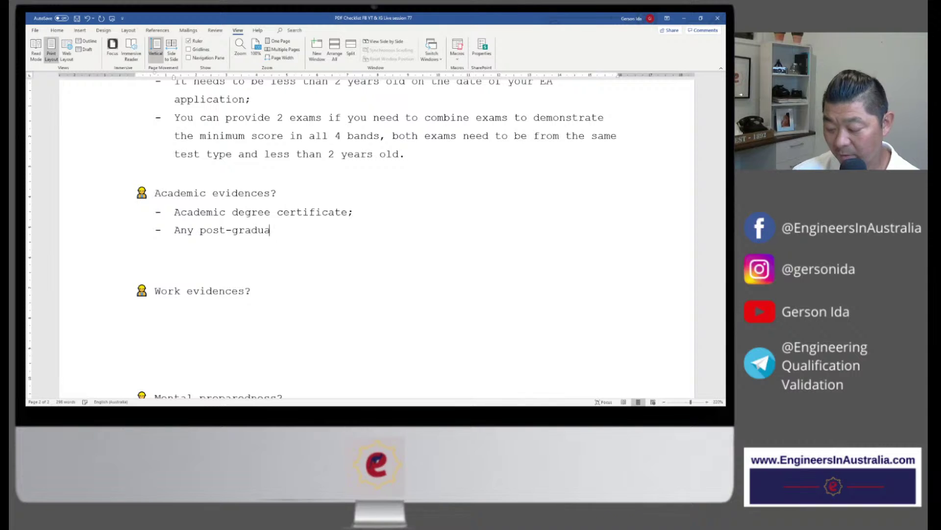
type("tion cert")
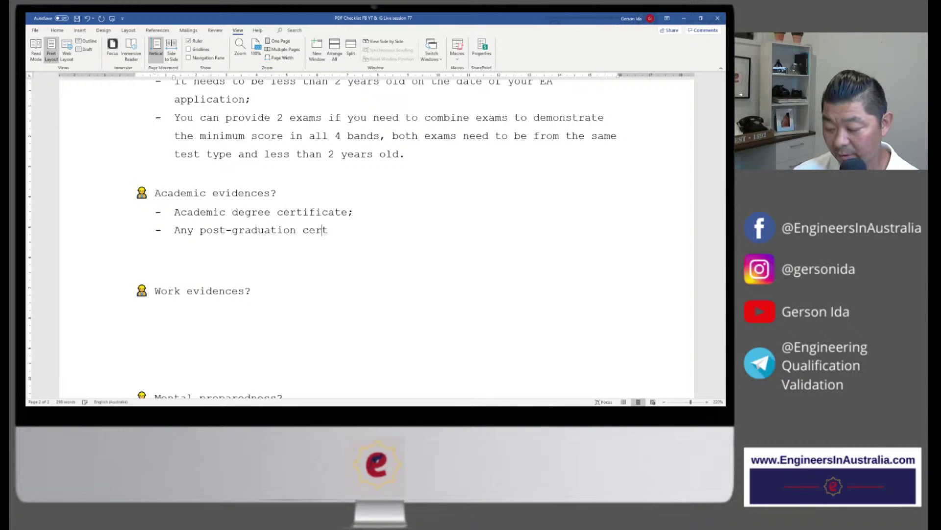
type("ificates;")
Add a third academic evidences bullet reading "Academic transcript;".
key("Return")
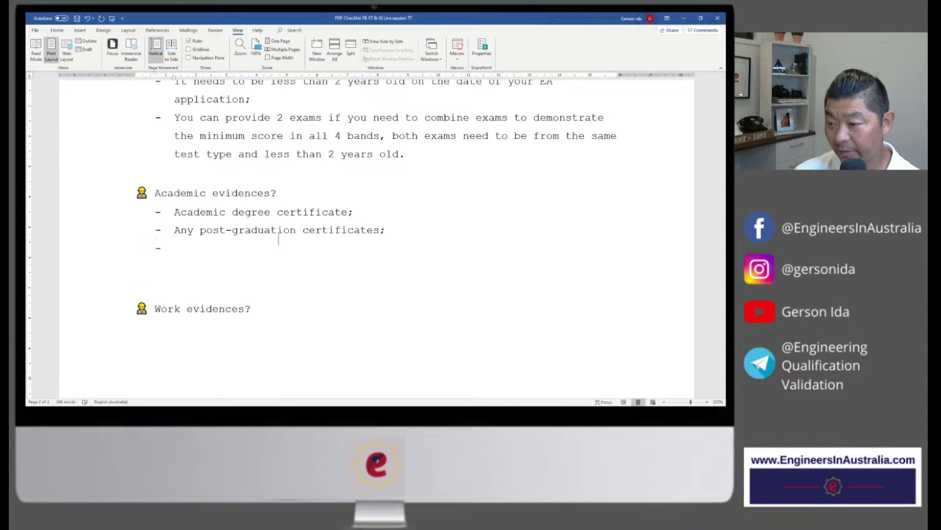
type("Ac")
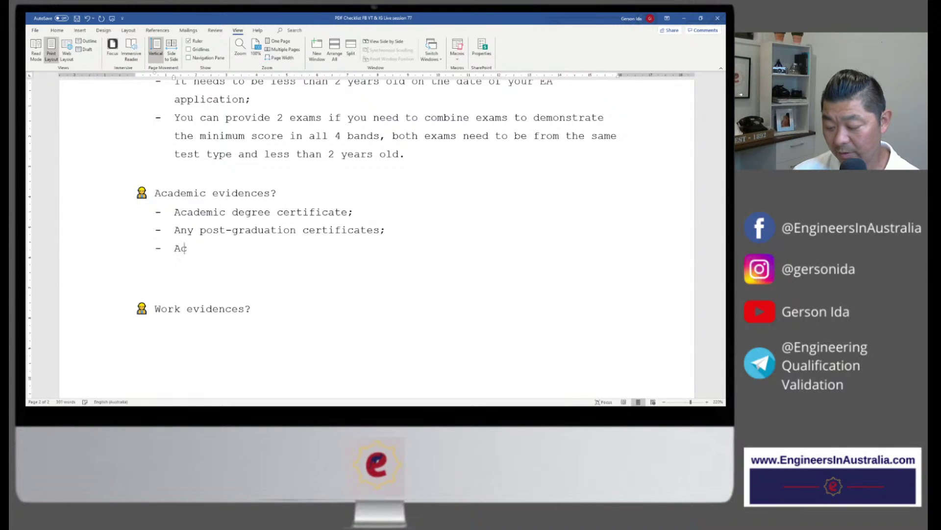
type("ademic t")
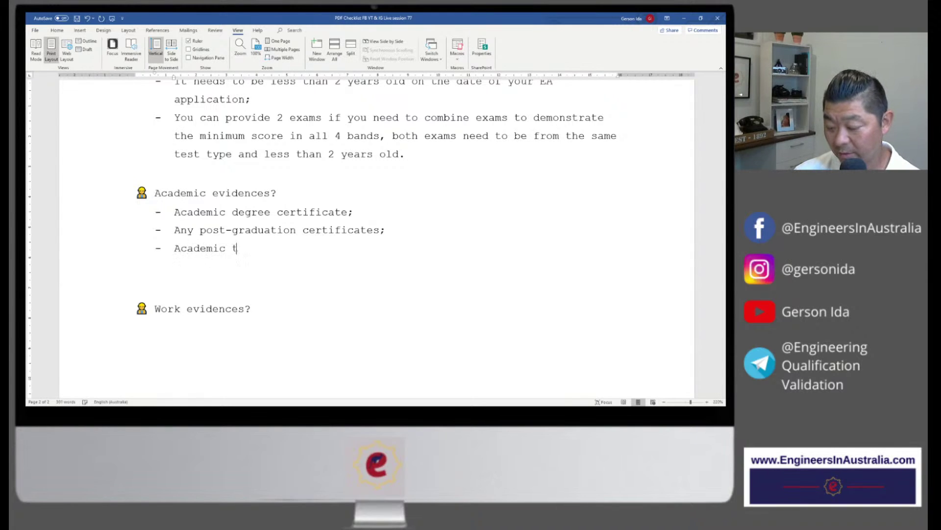
type("ranscrip")
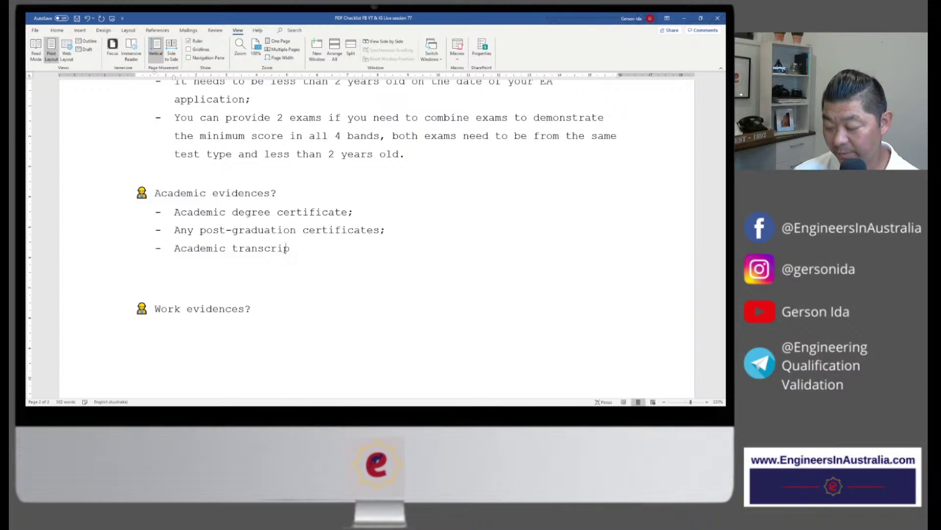
type("t;")
Add the bullet "Course syllabus could be requested by EA." and delete one surplus blank line before the "Work evidences?" heading.
key("Return")
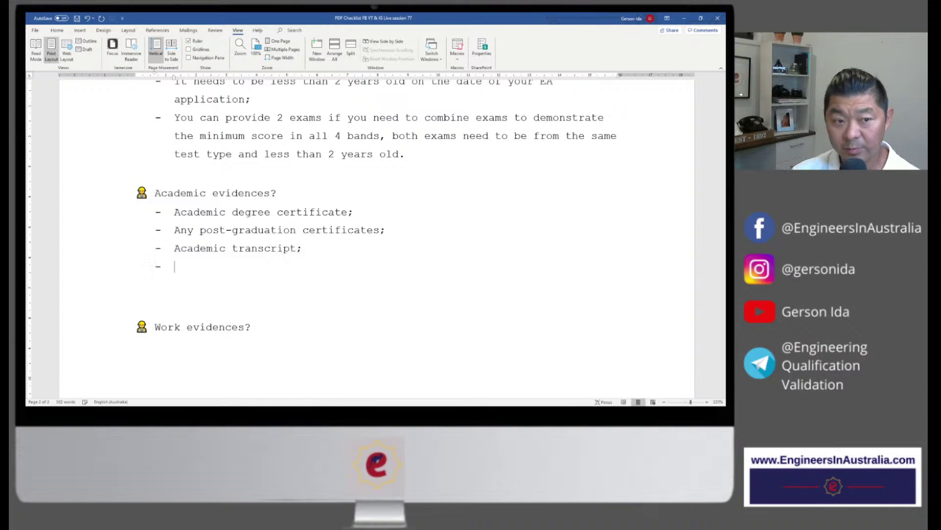
type("Cours")
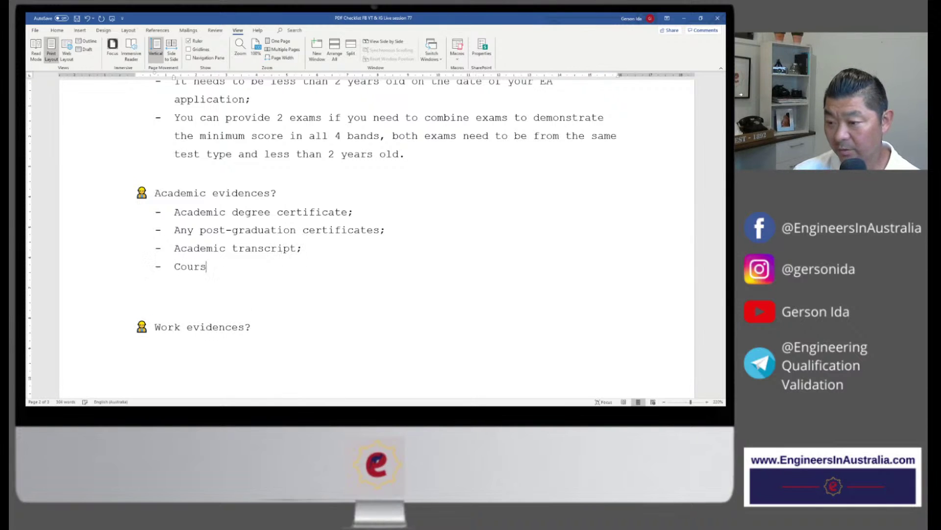
type("e syllabus")
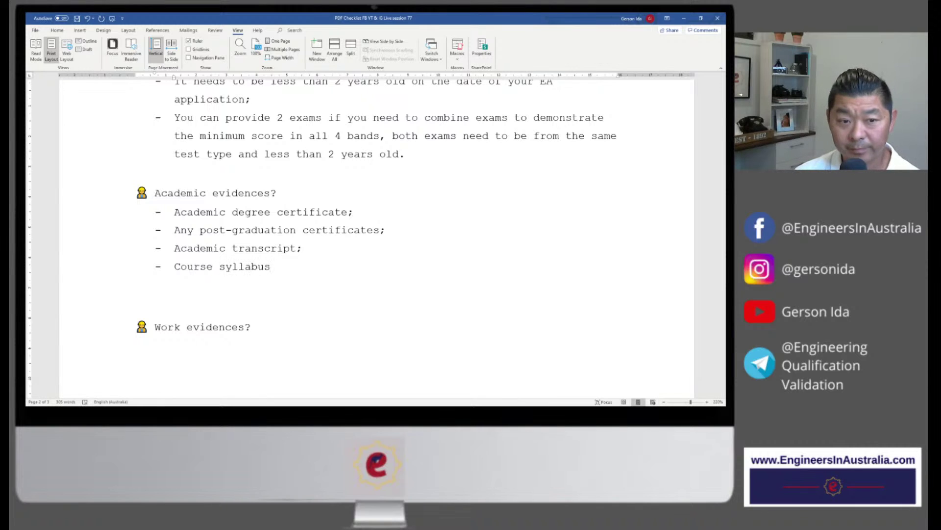
type(" could be")
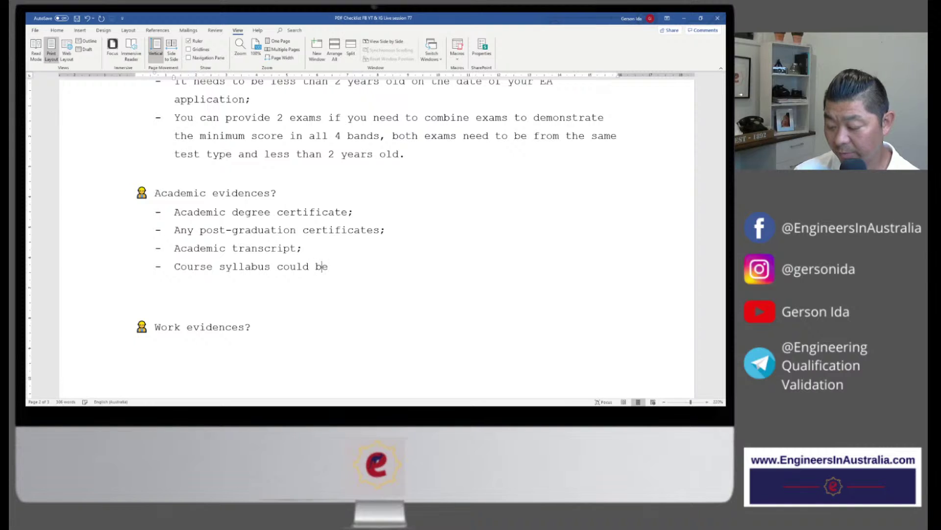
type(" requested b")
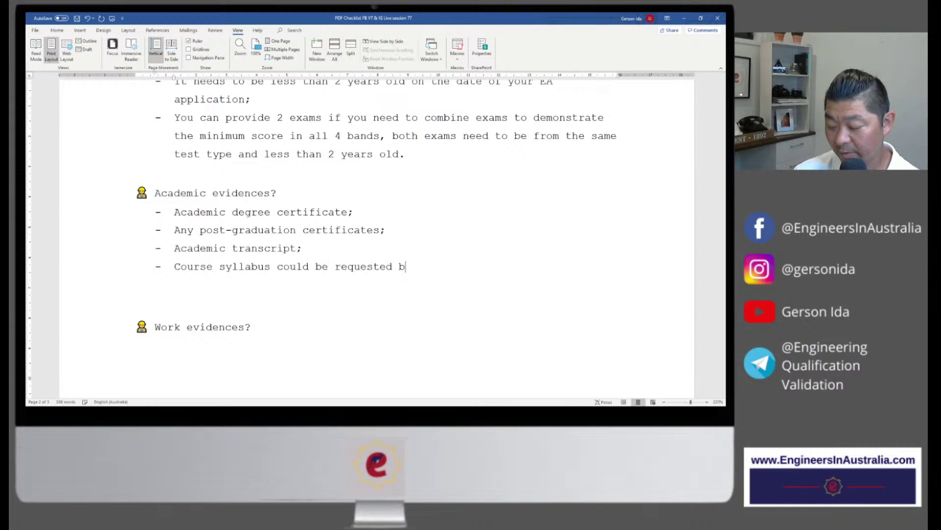
type("y EA.")
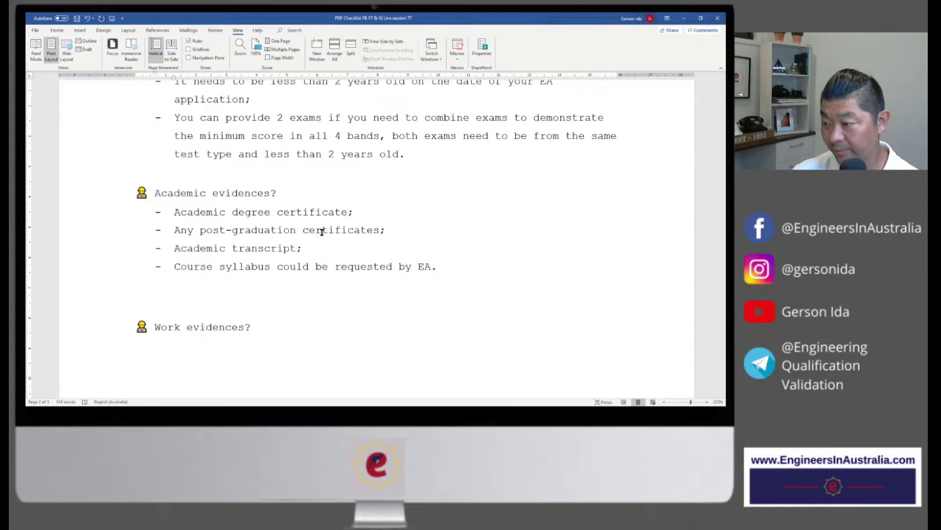
key("Delete")
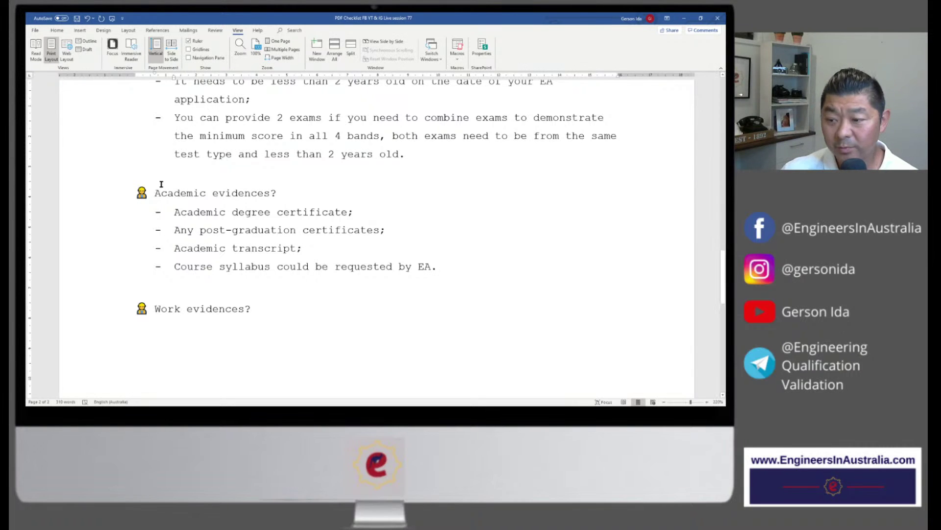
Start a dashed list under the "Work evidences?" heading with the bullet "Reference Letter from your employer or former employer".
scroll(253, 202, "down", 3)
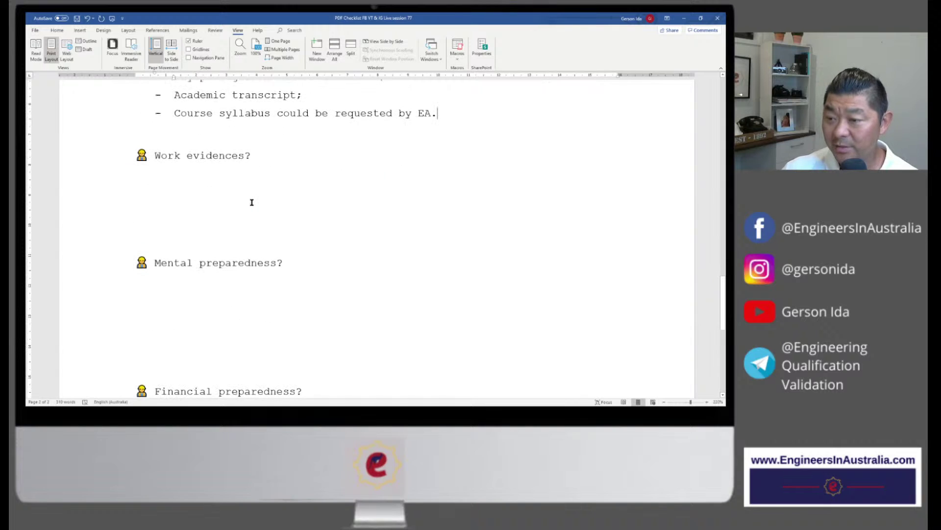
scroll(253, 202, "down", 1)
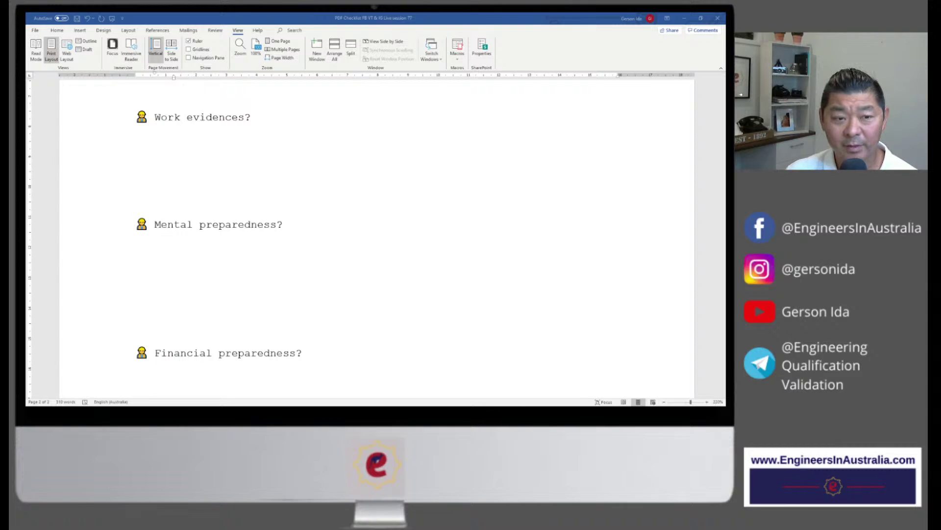
left_click(172, 145)
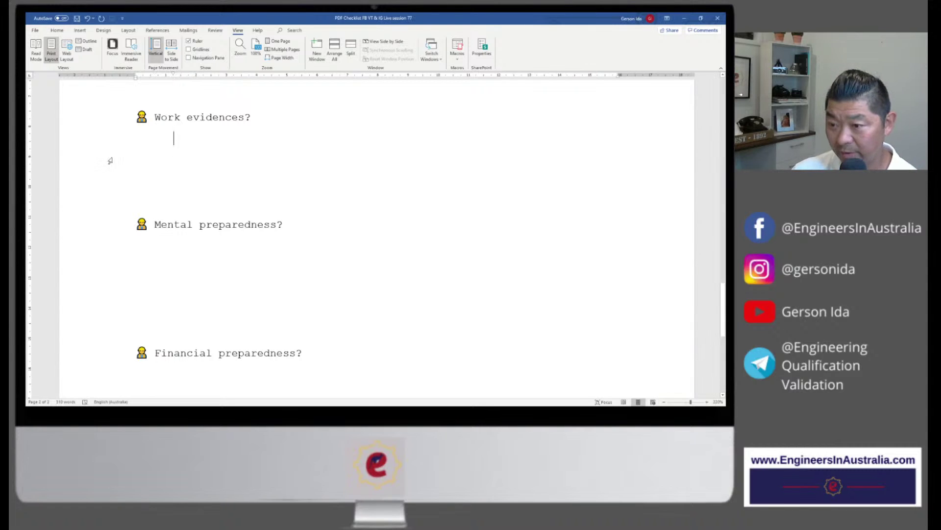
left_click(137, 137)
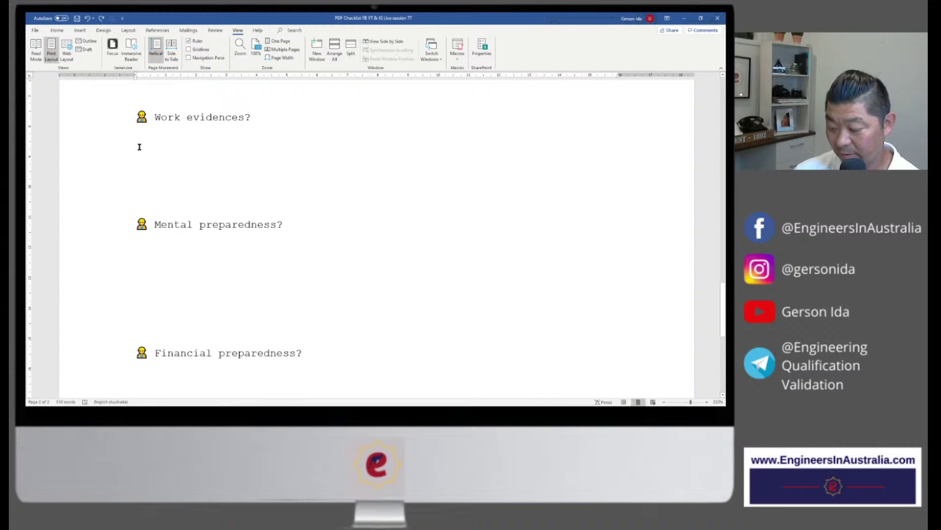
type("- ")
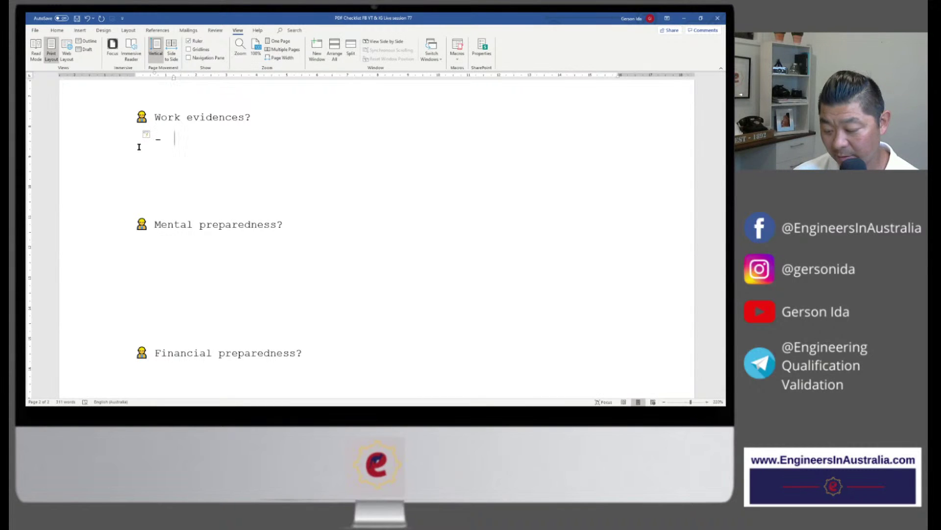
type("Reference ")
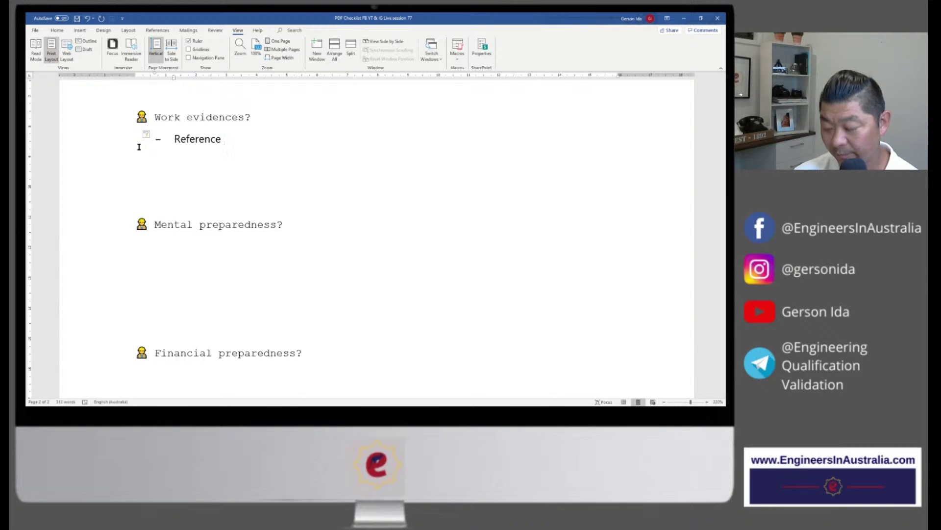
type("Letter")
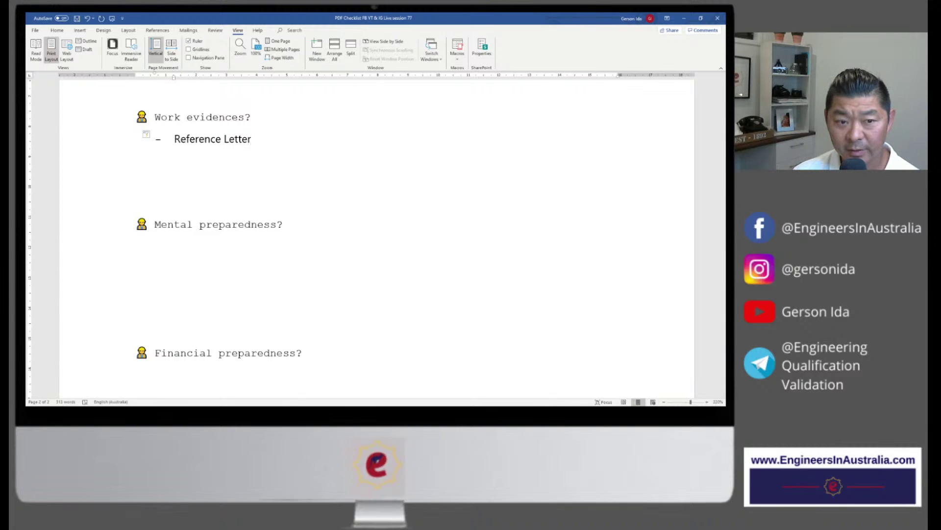
type(" from your")
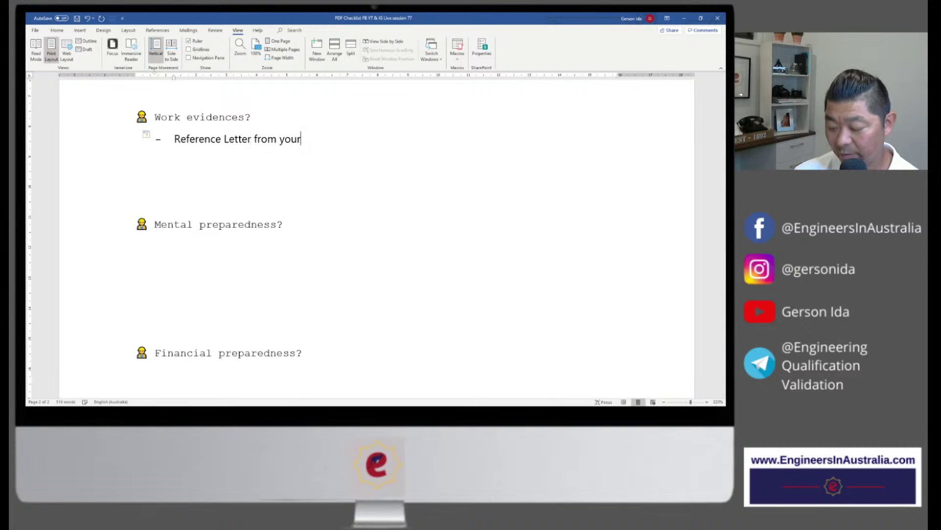
type(" employer or former")
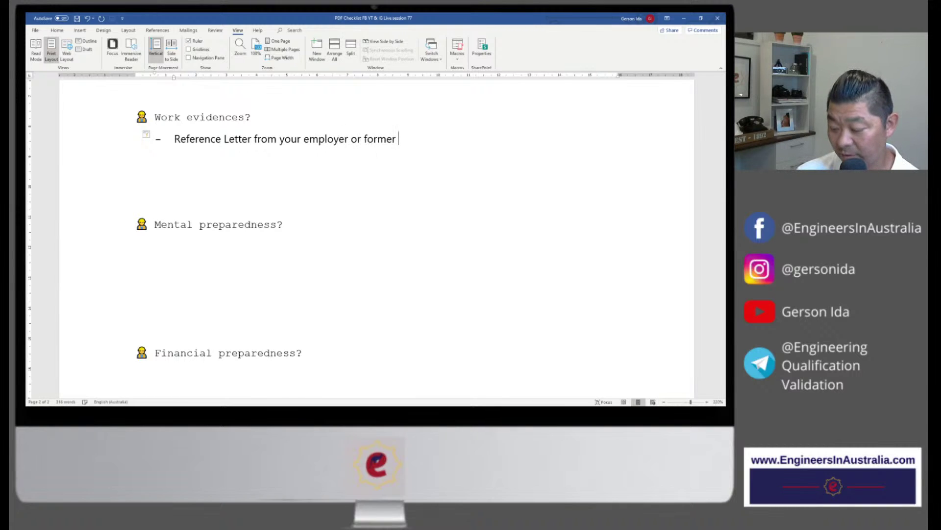
type(" employer")
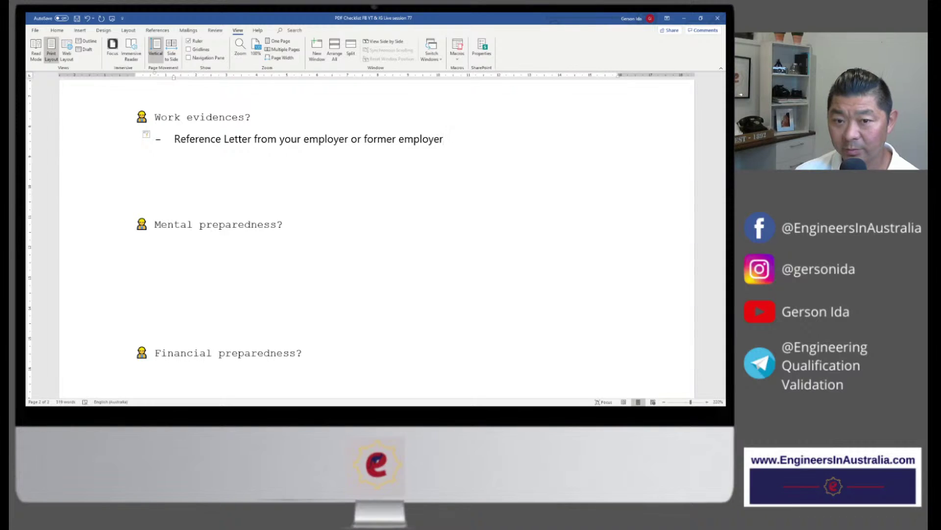
Extend the reference letter bullet under "Work evidences?" with "if you used a work experience in your career episode".
type(" if you u")
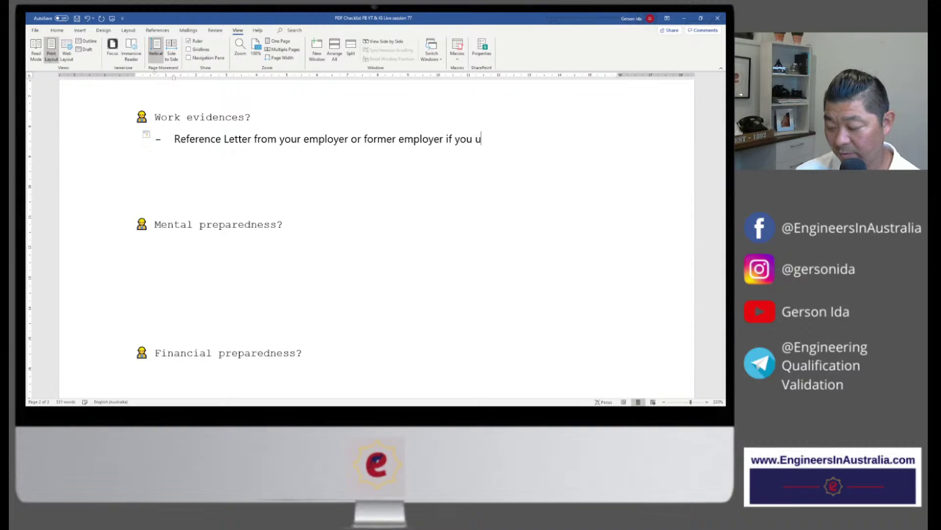
type("sed a work ")
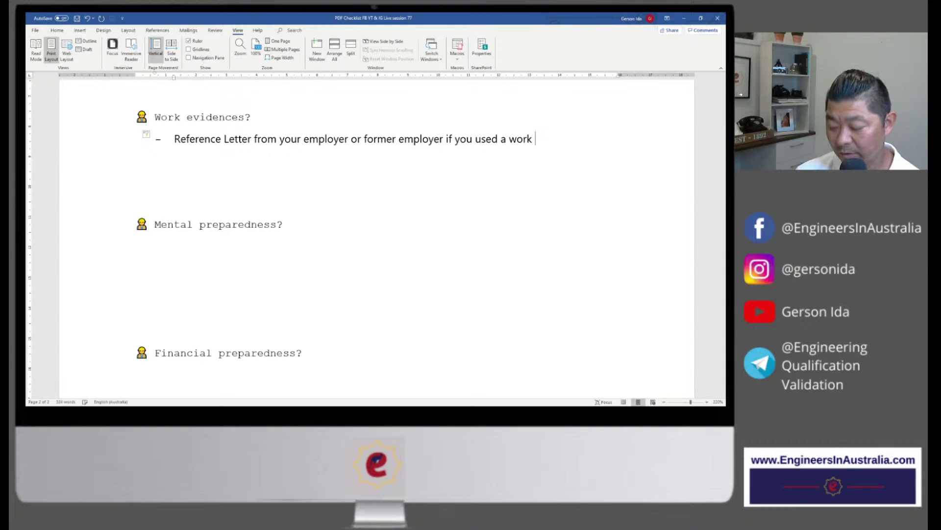
type("expere")
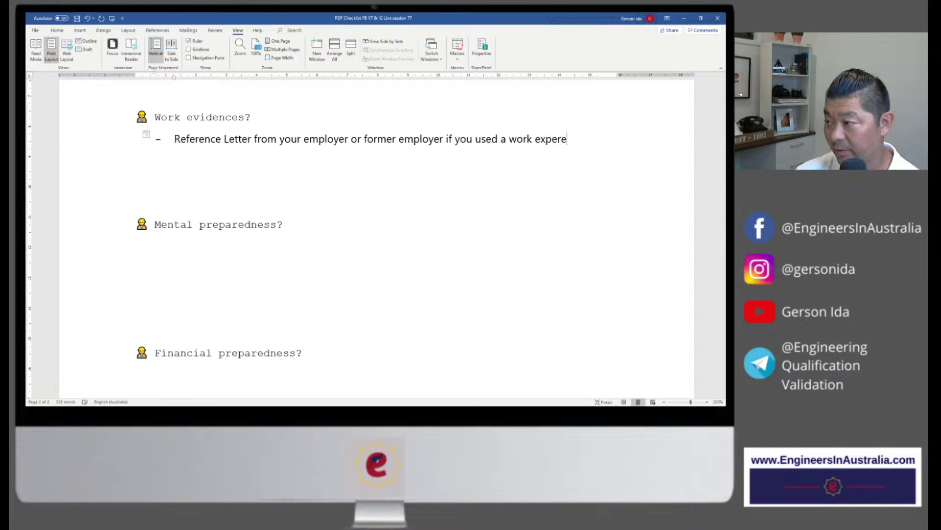
key("BackSpace")
key("BackSpace")
type("rience")
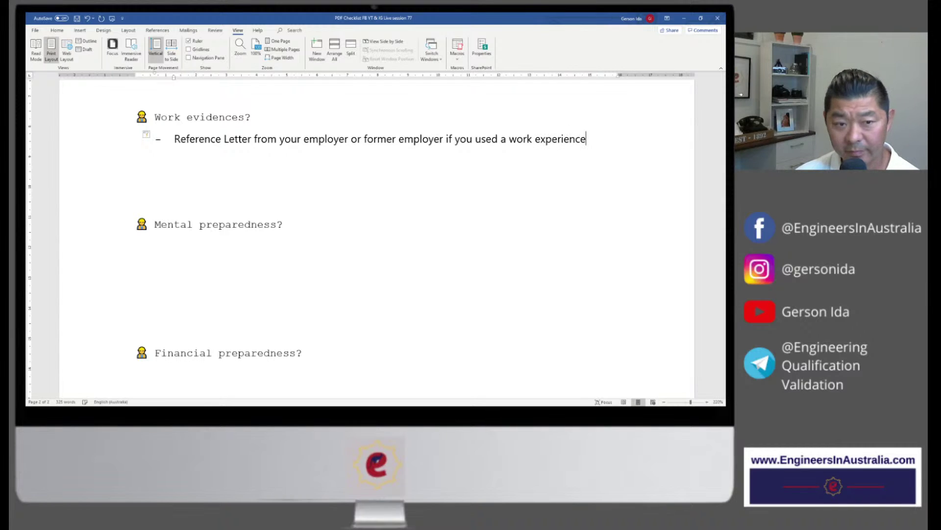
type(" in your care")
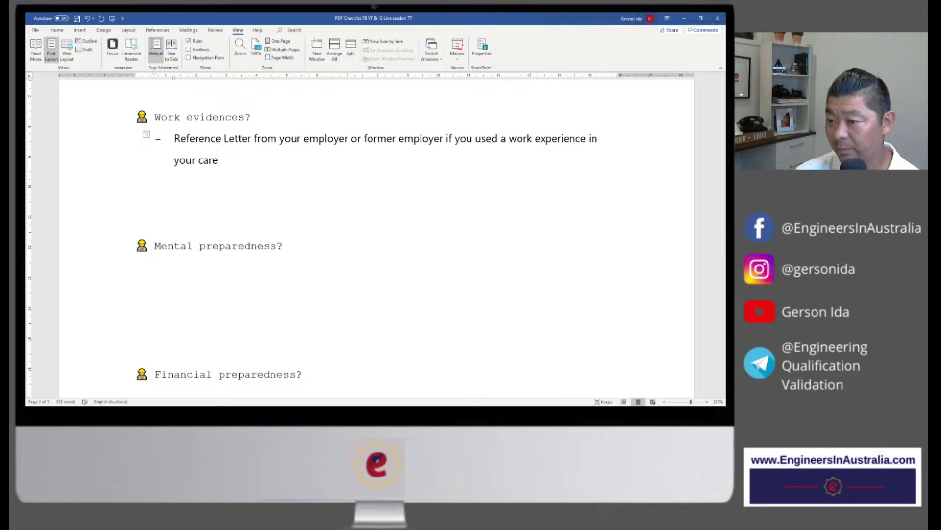
type("er epis")
key("BackSpace")
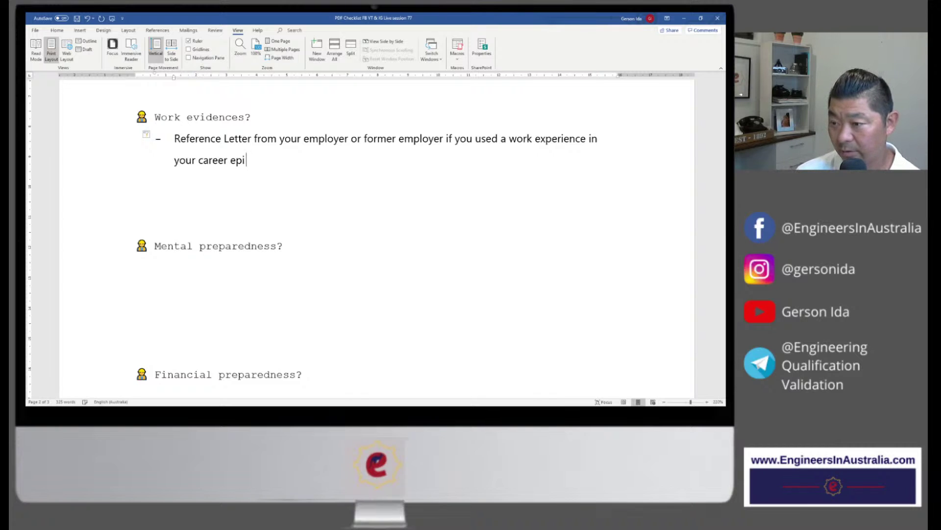
type("sode")
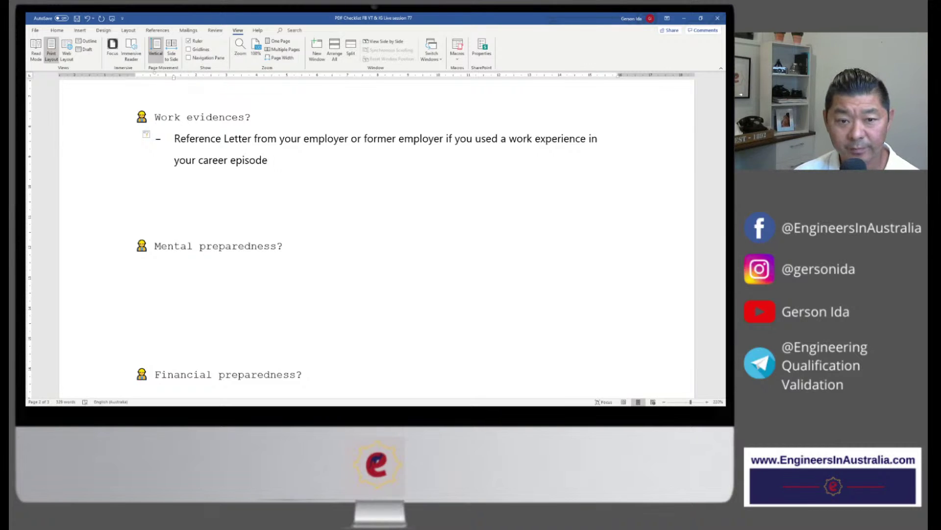
Continue the bullet with "; also if you included in your CV that you performed engineering work for more than 12 months in a company;".
type("; also ")
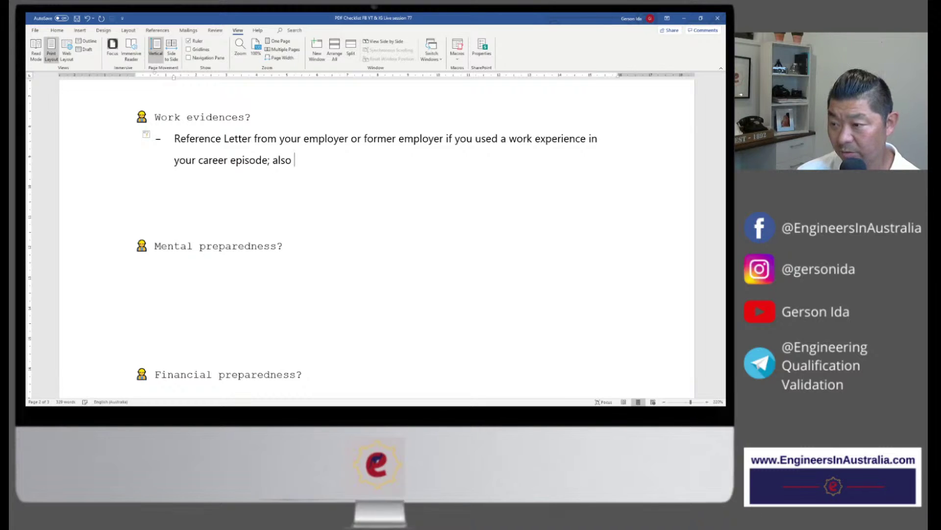
type("if you")
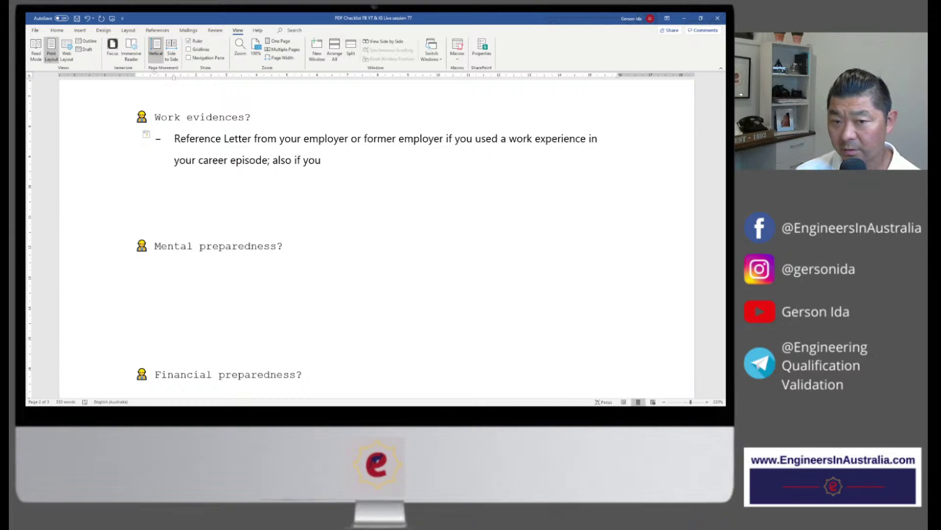
type(" included")
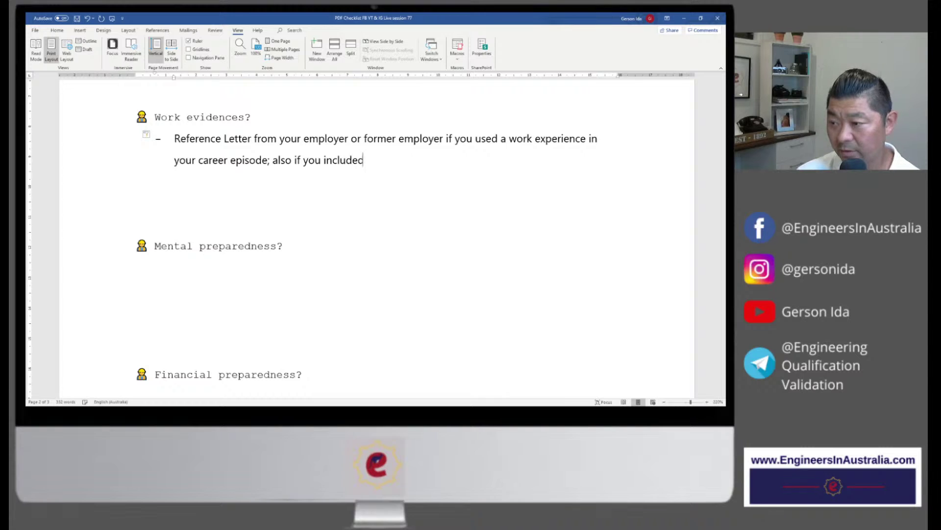
type(" in your CV")
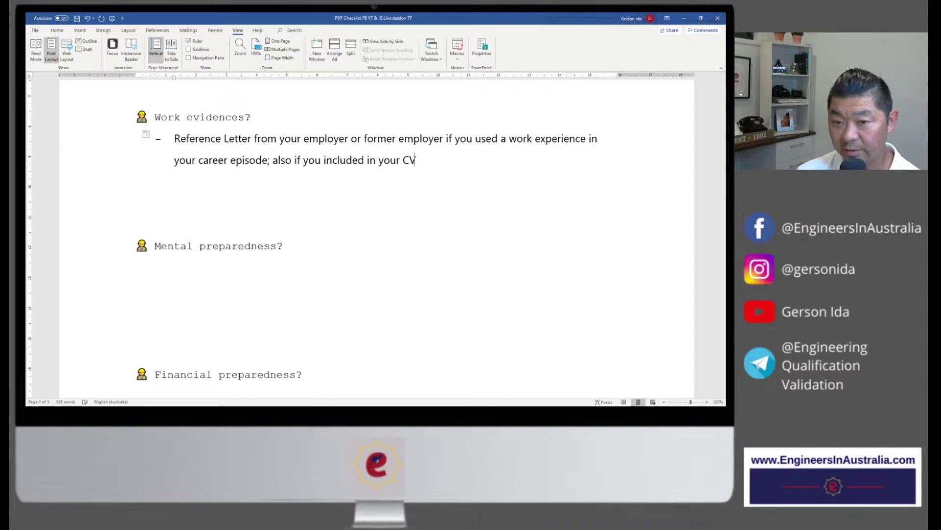
type(" that yu")
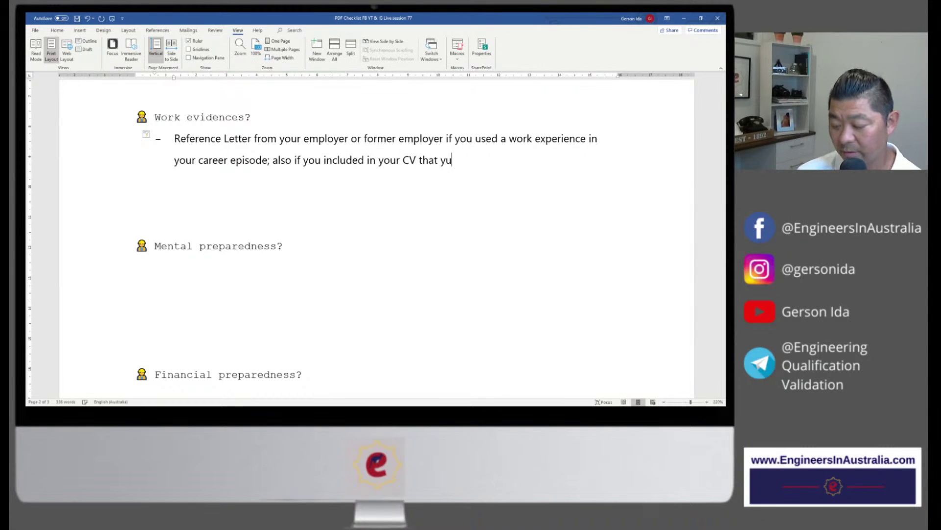
type("ou")
key("BackSpace")
key("BackSpace")
key("BackSpace")
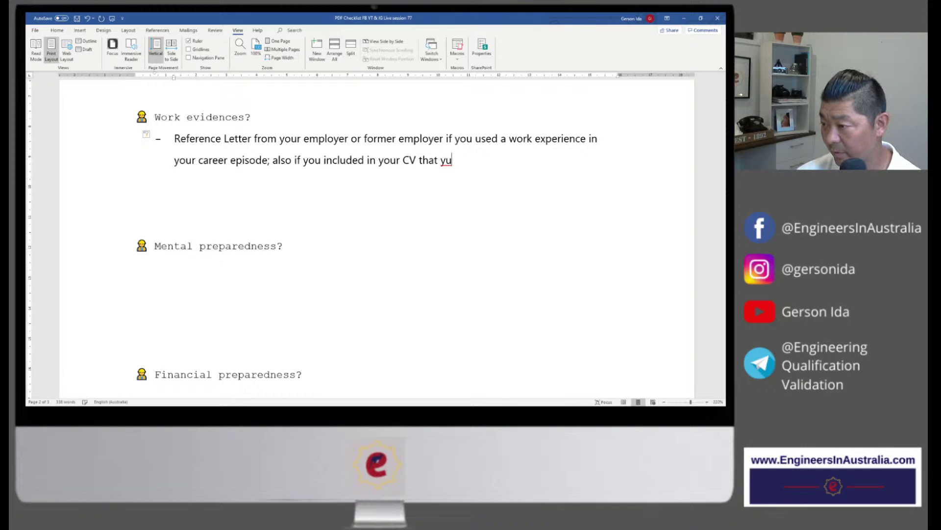
type("ou perfor")
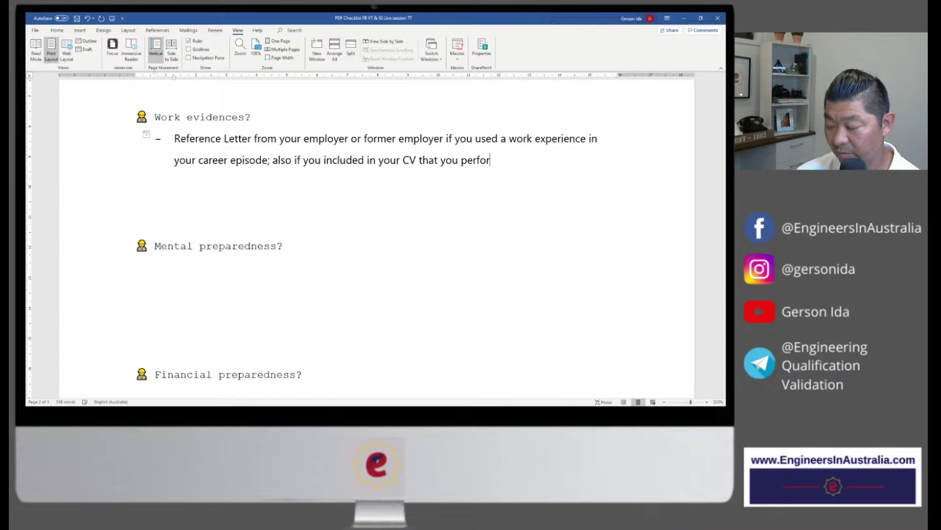
type("med engi")
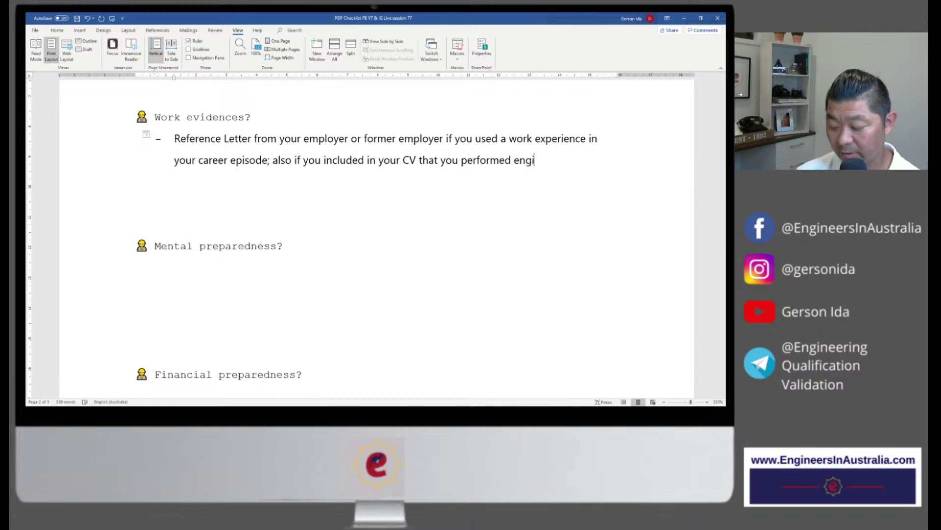
type("neering work f")
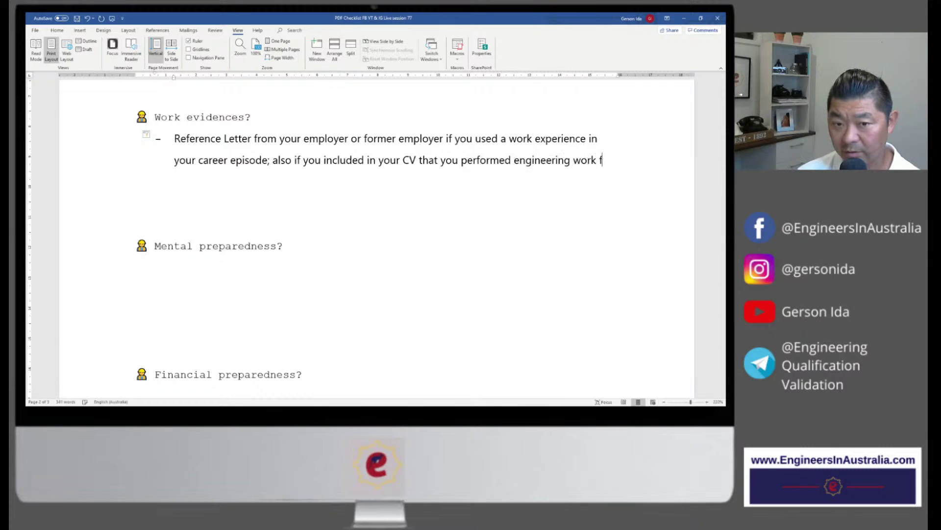
type("or more than 1")
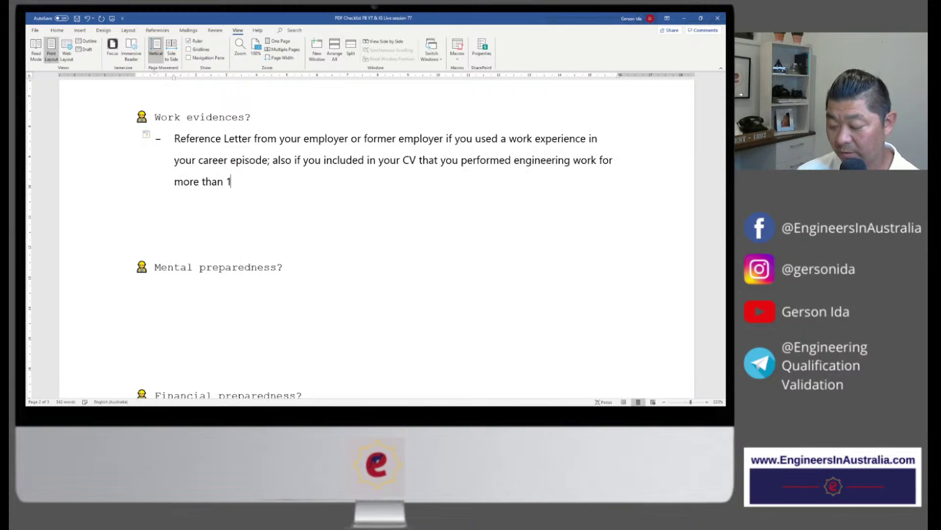
type("2 months i")
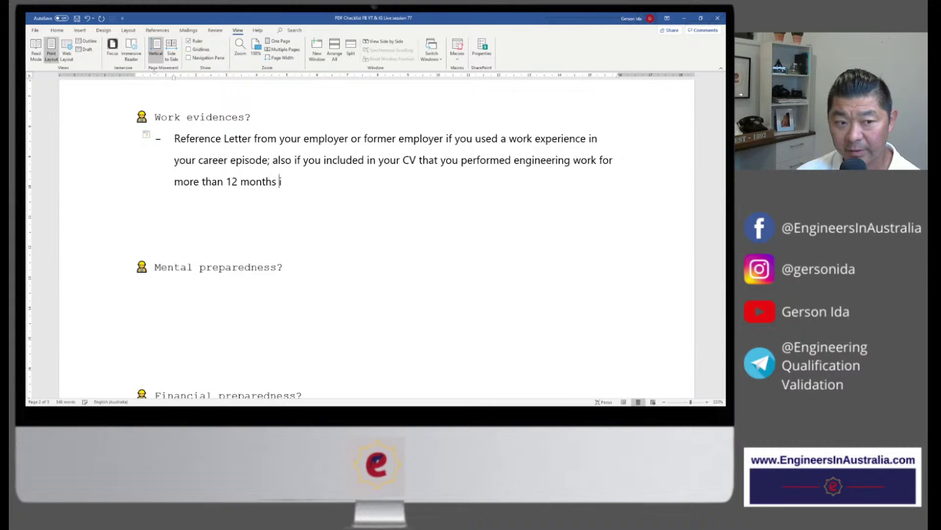
type("n a company;")
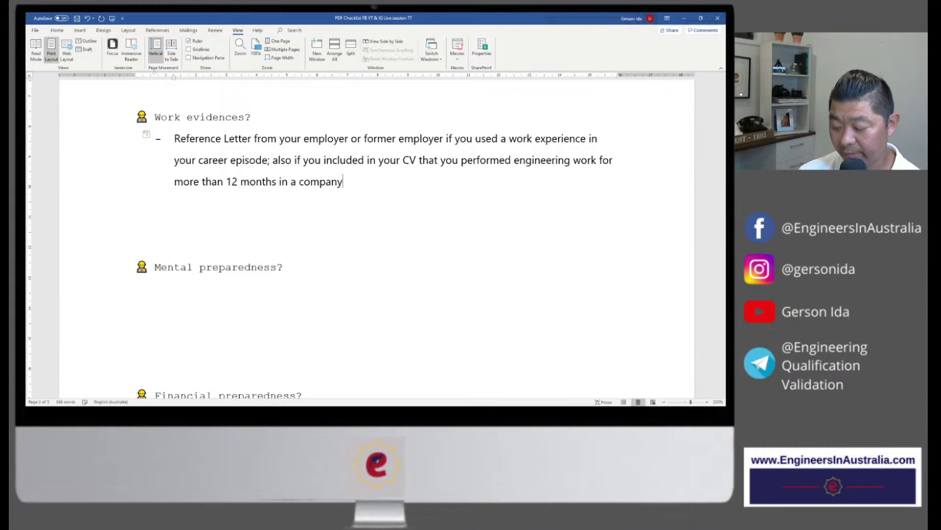
Finish the reference letter bullet with "or if you are applying for the RSEA – Relevant Skilled Employment Assessment.".
type("r ")
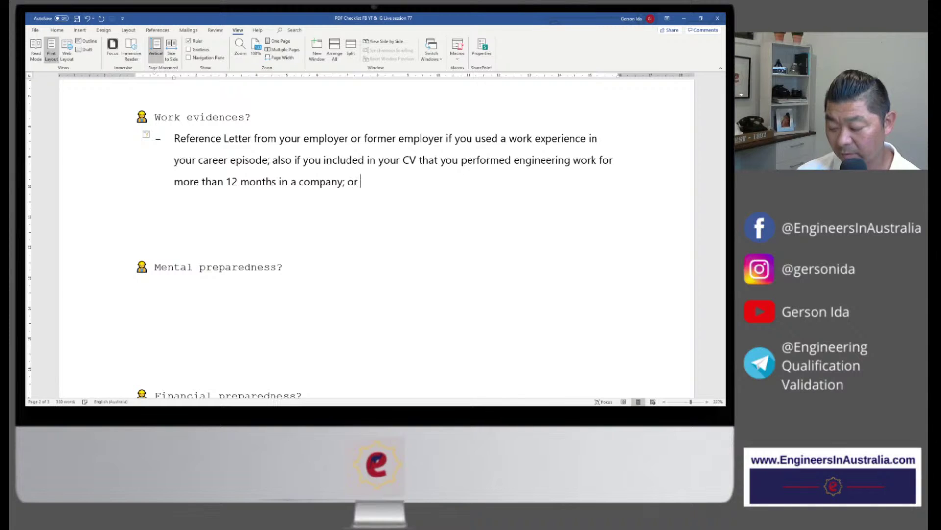
type("if you are ap")
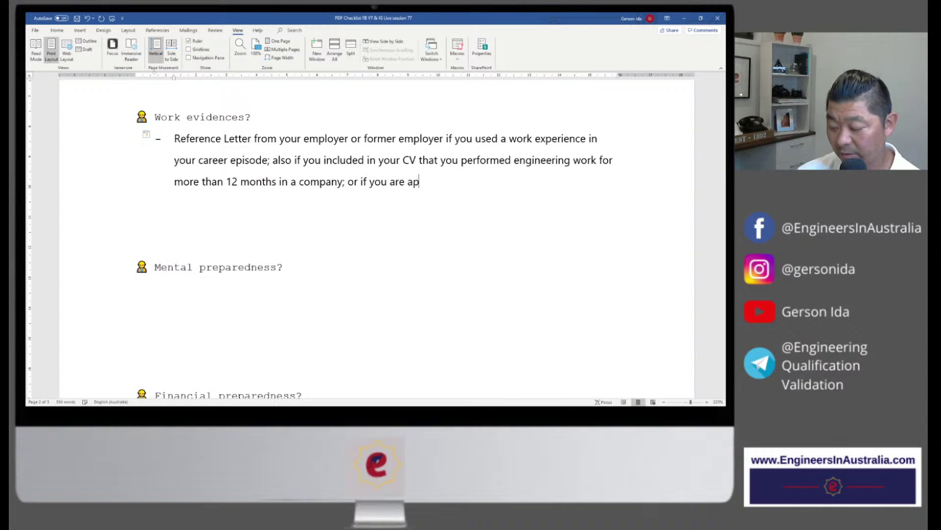
type("plying fo")
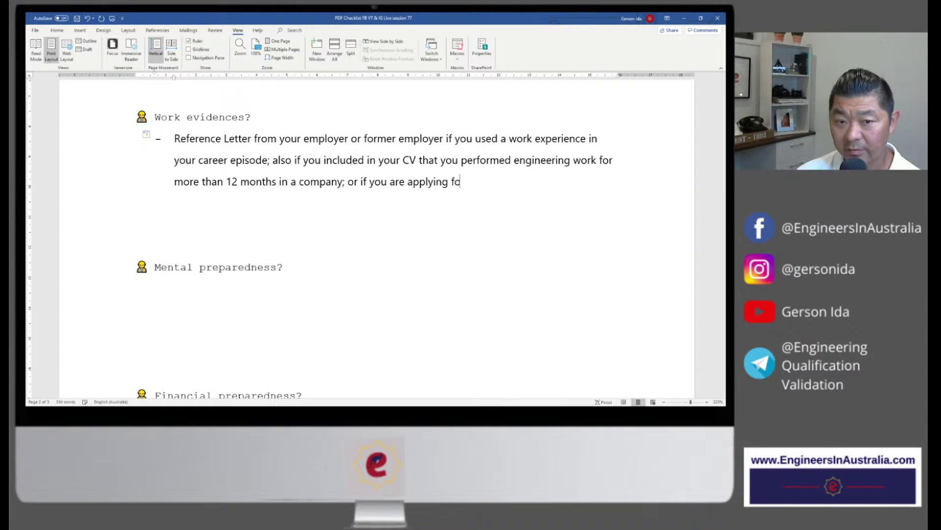
type("r the RSE")
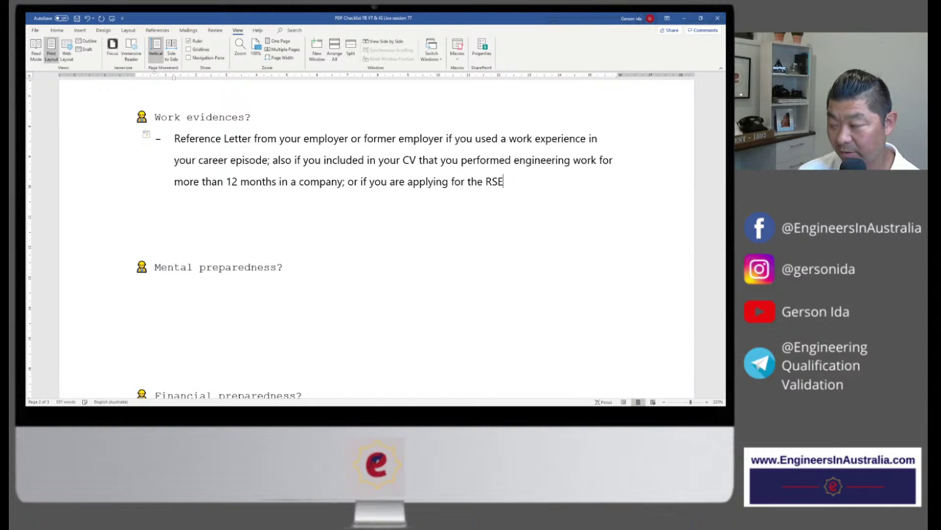
type("A - Re")
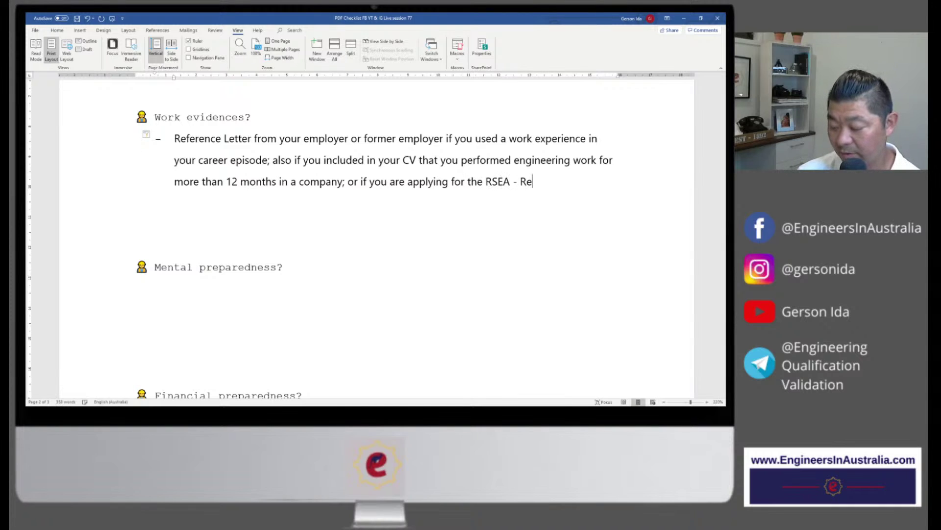
type("levan")
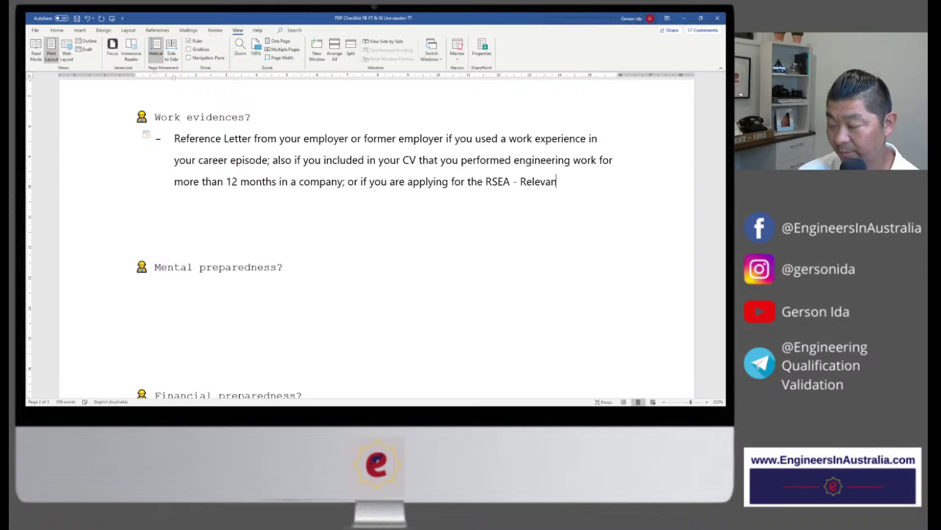
type("t Skilled ")
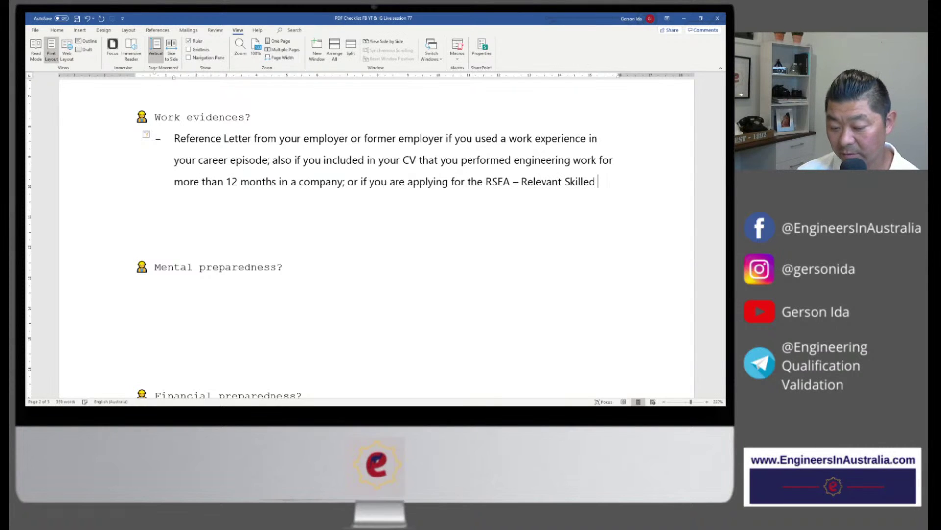
type("Employment ")
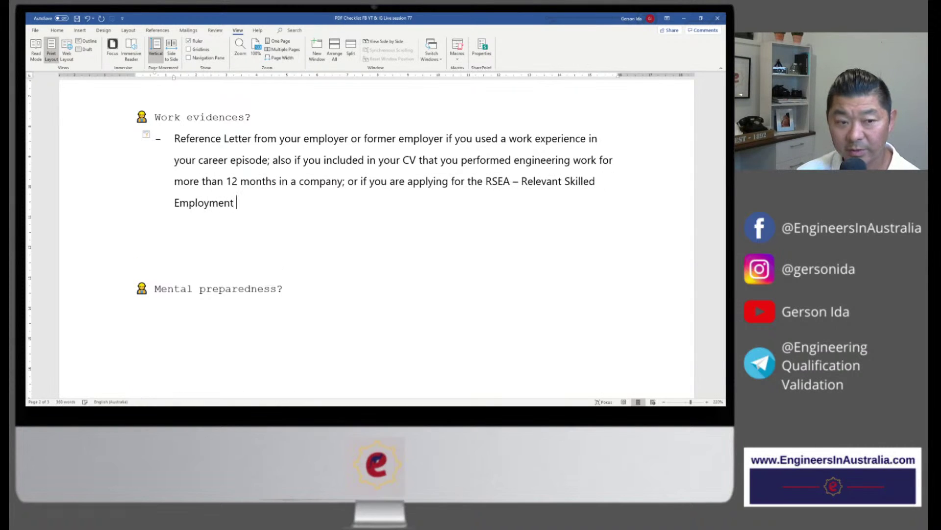
type("Ass")
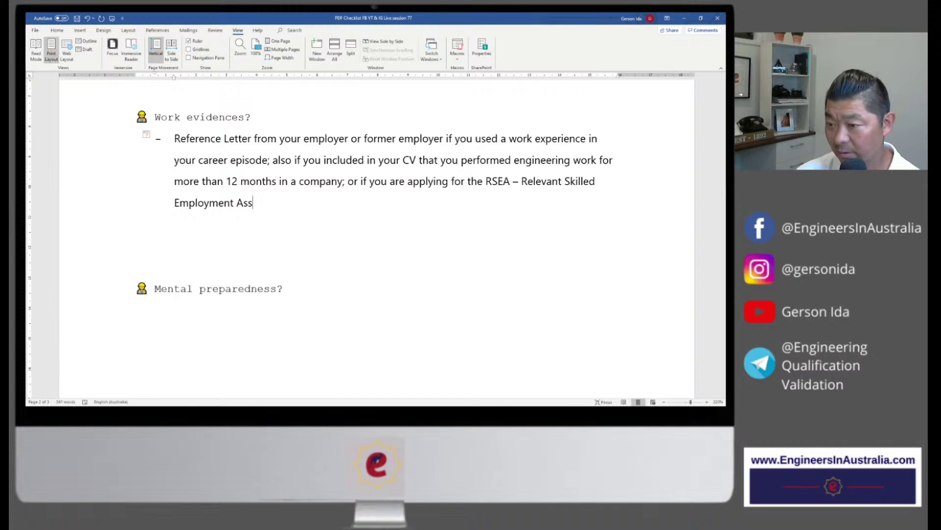
type("essment.")
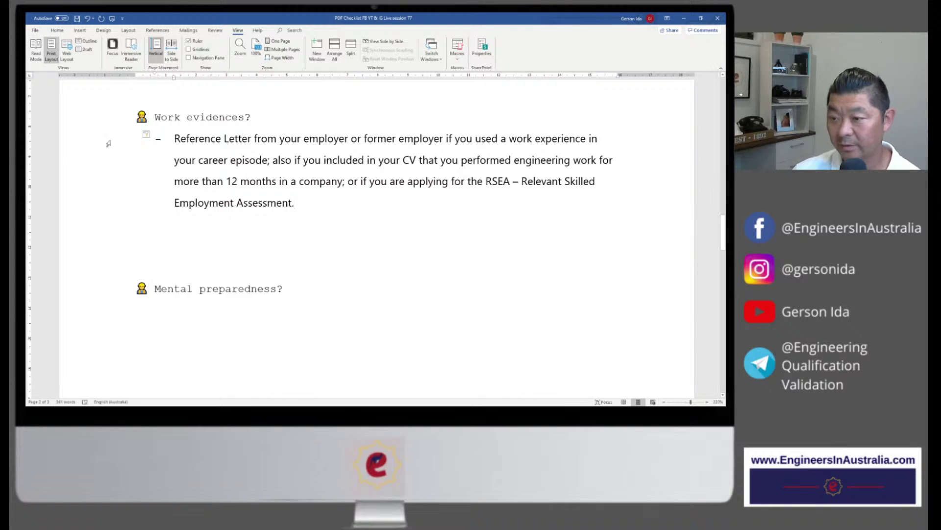
Copy the text formatting of the "Work evidences?" heading onto the reference letter bullet and the lines below it.
left_click_drag(225, 118, 181, 118)
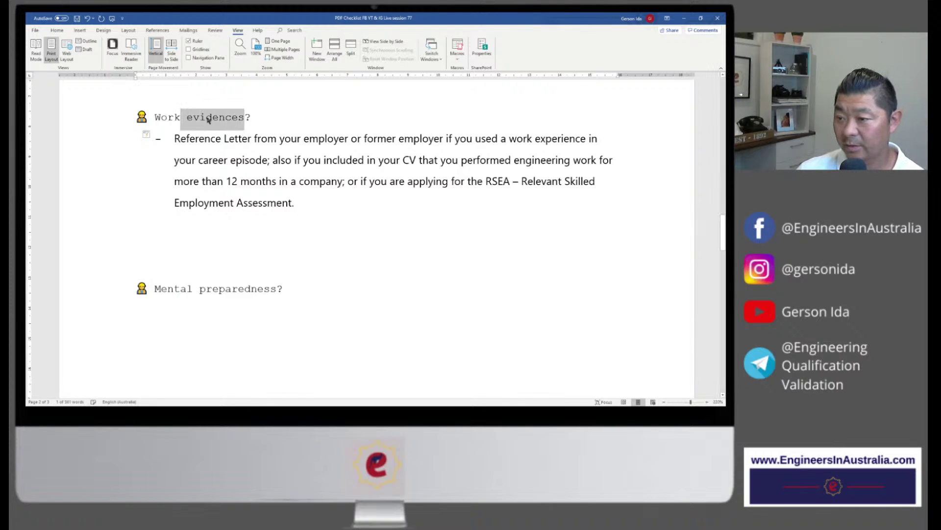
left_click(257, 99)
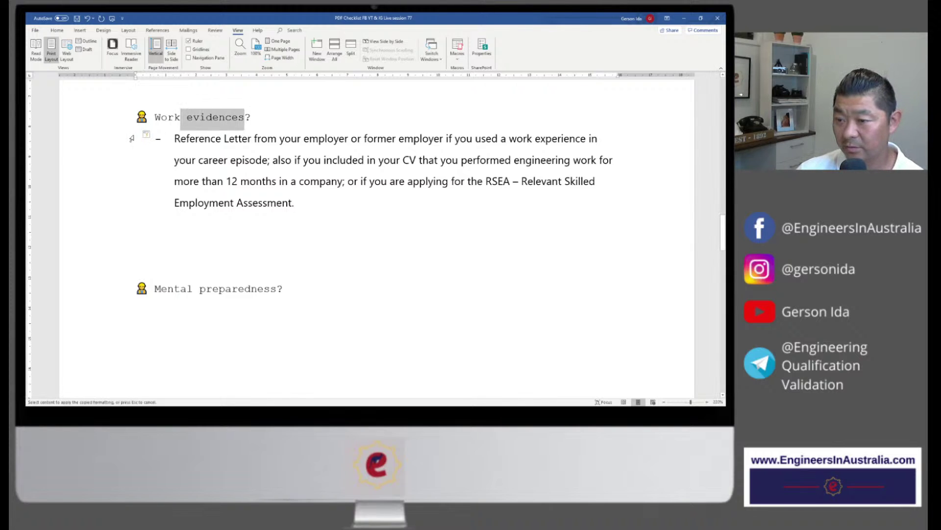
mouse_move(155, 121)
left_mouse_down()
mouse_move(284, 332)
mouse_move(293, 403)
mouse_move(286, 393)
left_mouse_up()
scroll(298, 242, "up", 5)
scroll(298, 242, "up", 4)
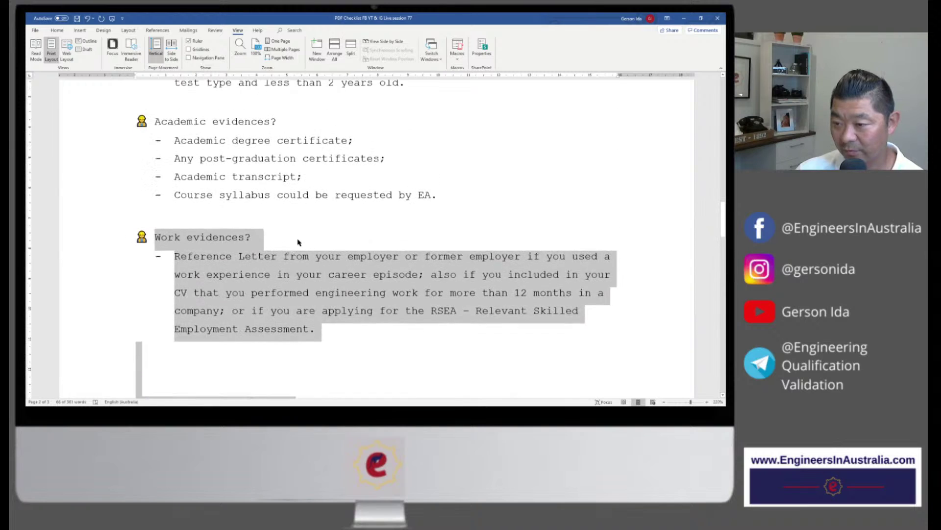
Delete two surplus blank lines between the reference letter bullet and the "Mental preparedness?" heading.
scroll(294, 245, "down", 2)
left_click(285, 205)
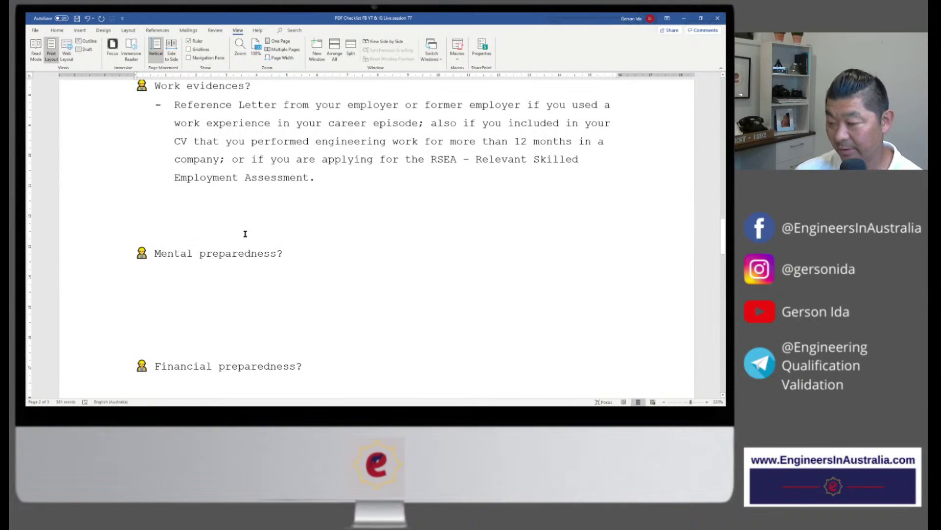
key("Delete")
key("Delete")
Add a dash bullet reading "Are you mentally prepared for the challenge?" under the "Mental preparedness?" heading.
left_click(229, 236)
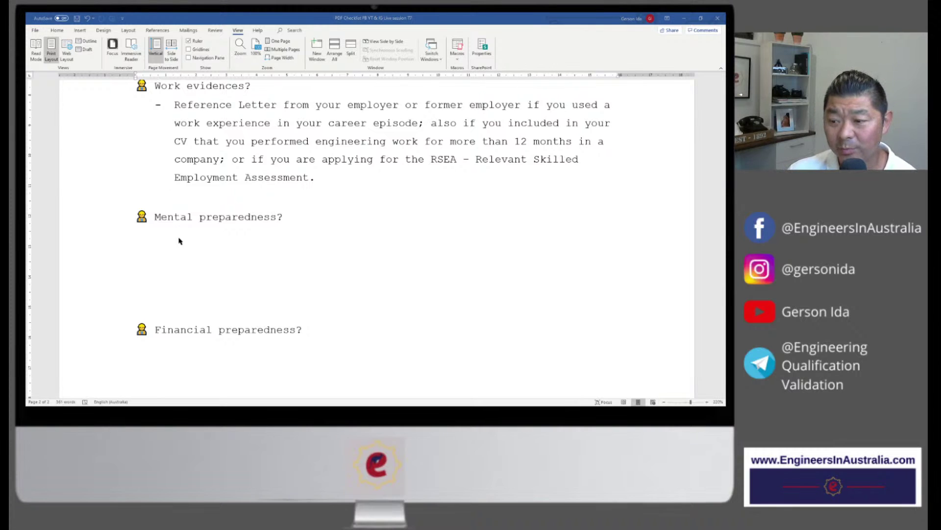
type("-")
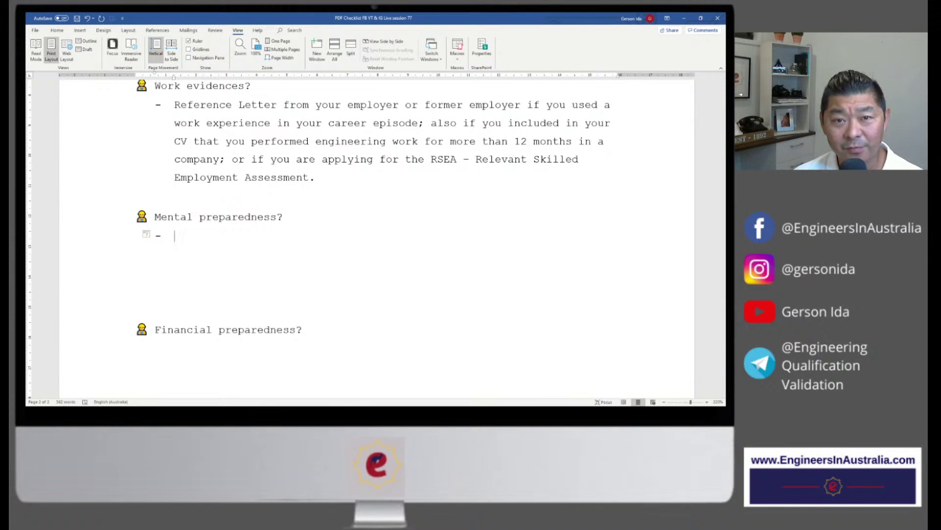
type("Are")
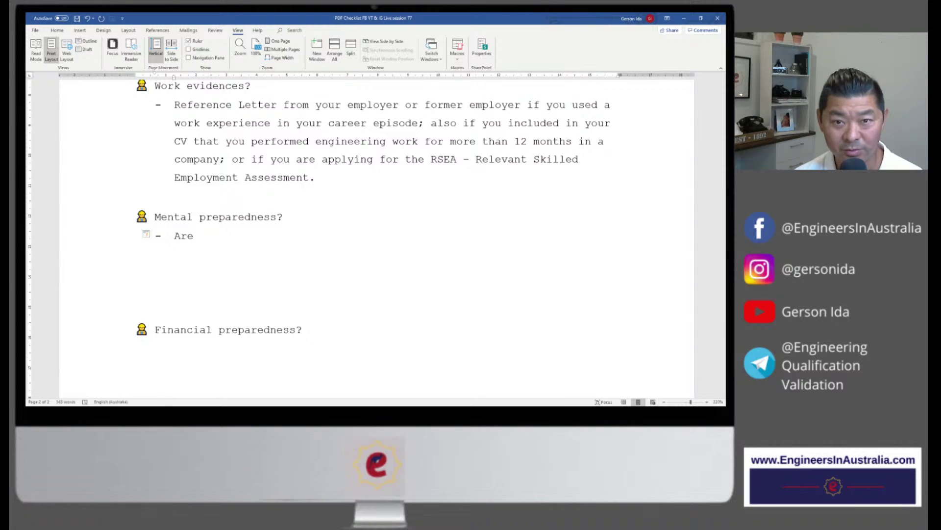
type("you m")
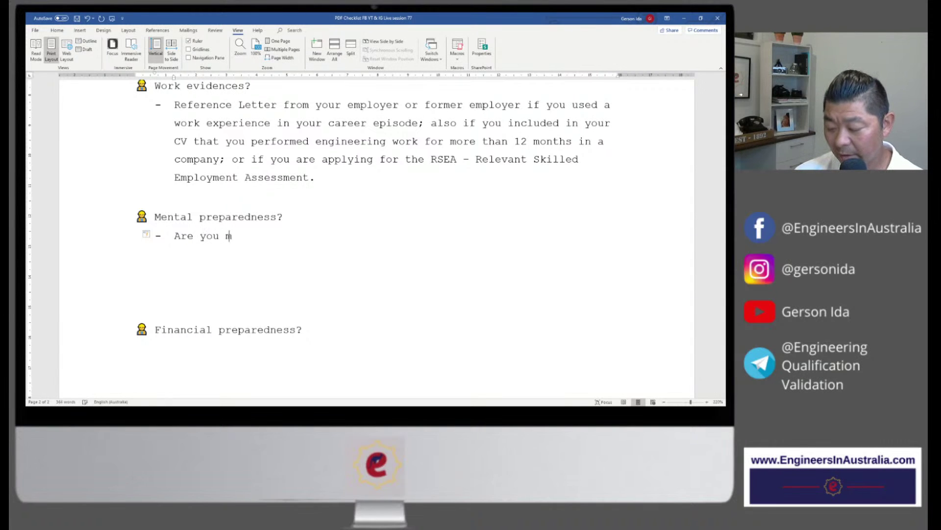
type("entally pore")
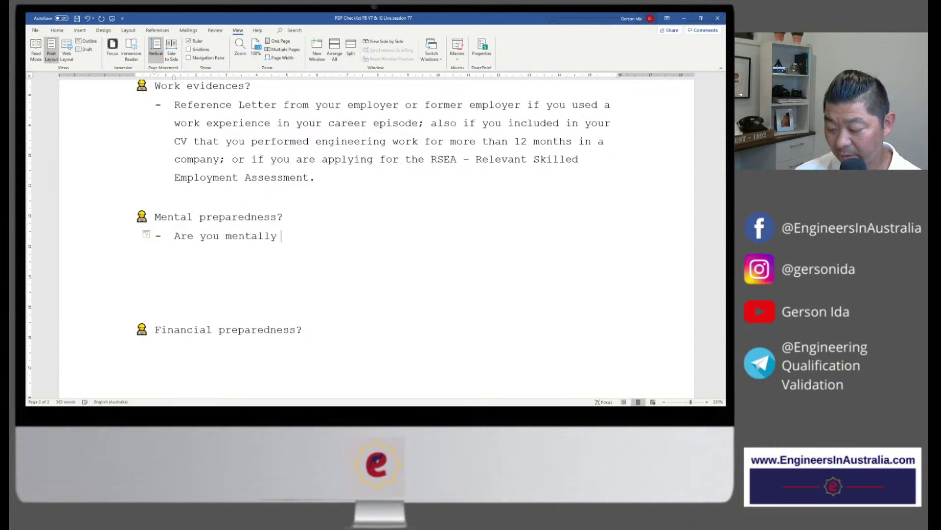
key("BackSpace")
key("BackSpace")
key("BackSpace")
type("re")
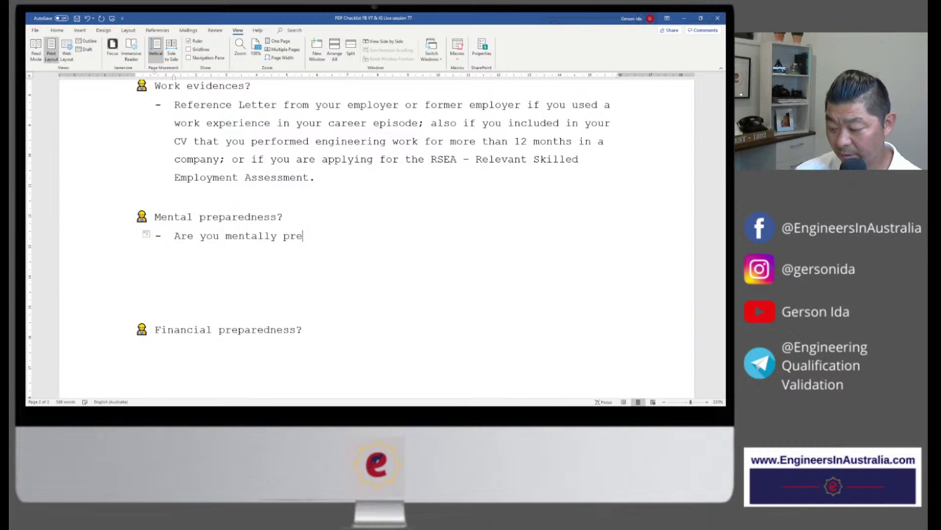
type("pared fo")
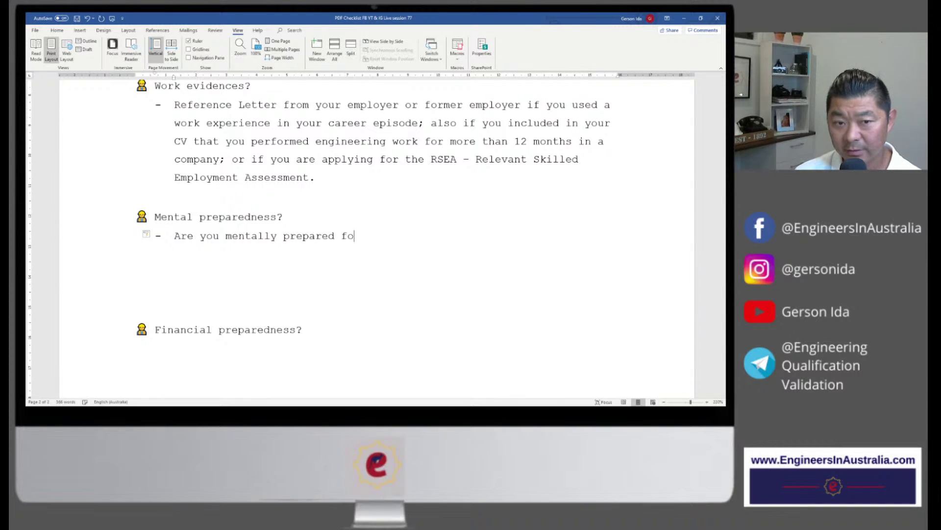
key("BackSpace")
type("r")
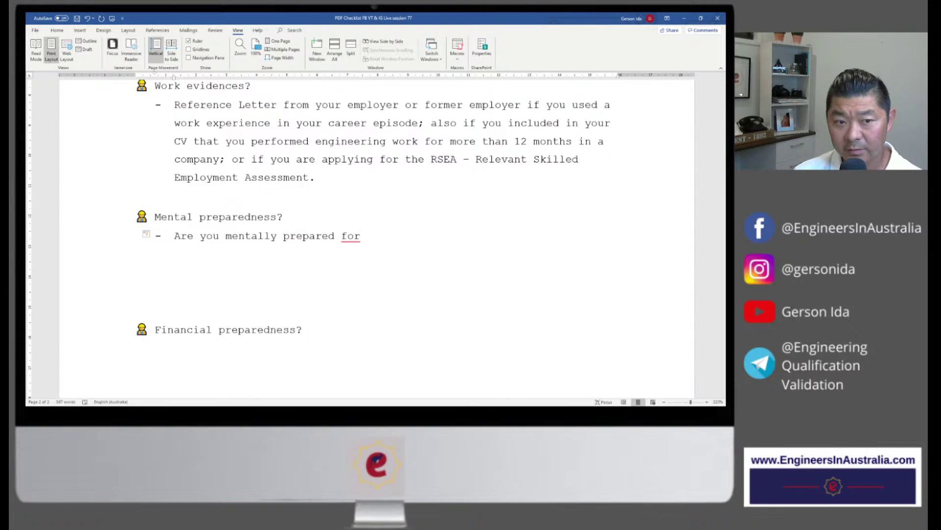
type(" t")
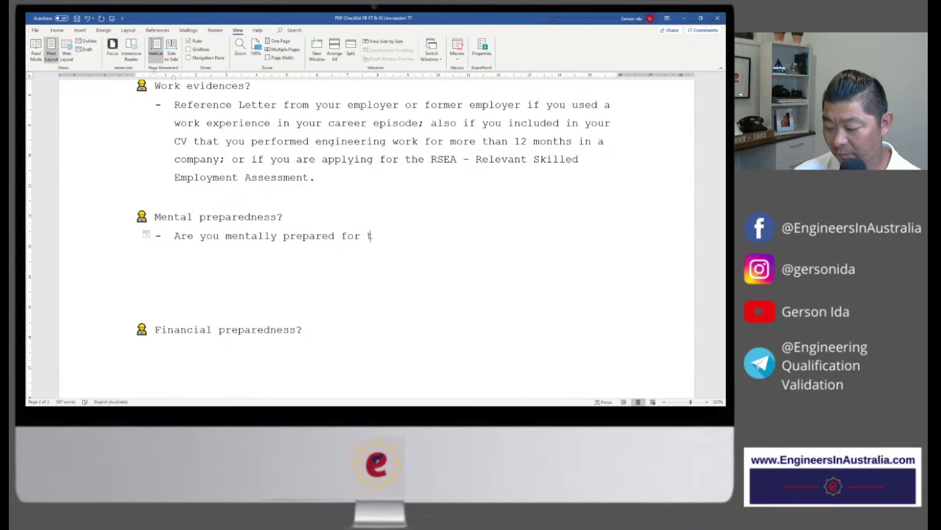
type("he challeng")
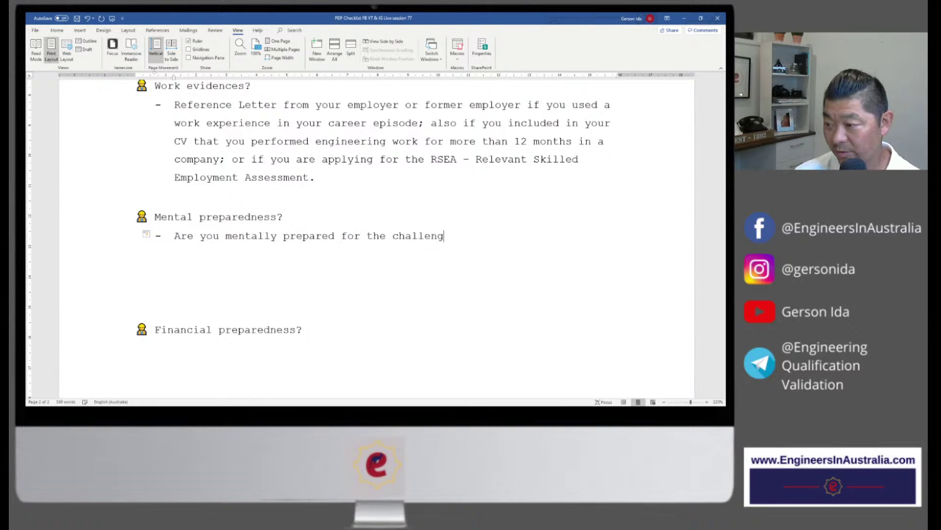
type("e?")
Start a second bullet under "Mental preparedness?" with "List all other competing priorities".
key("Return")
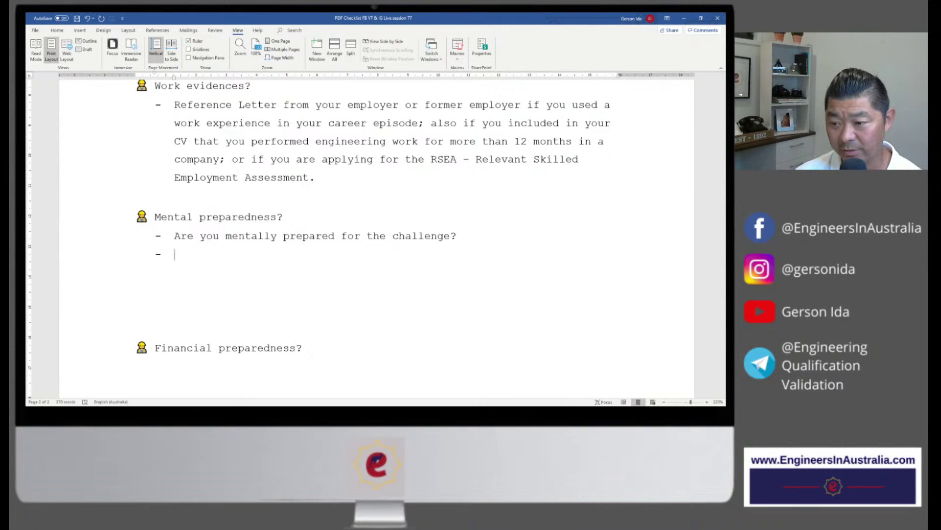
type("List")
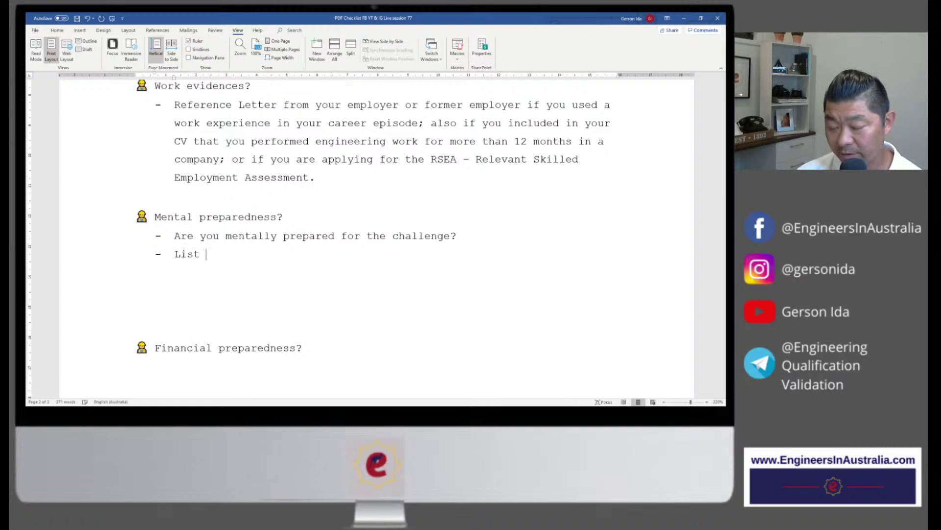
type(" all")
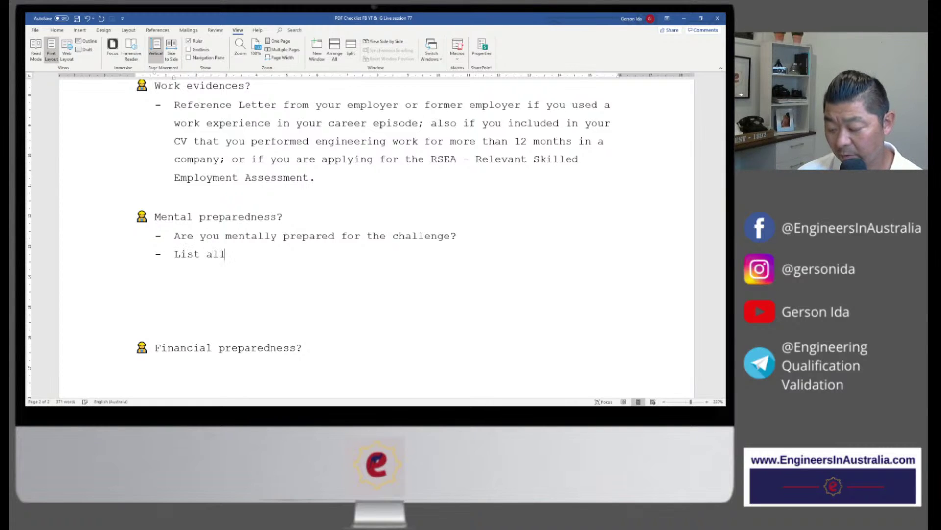
type(" other comp")
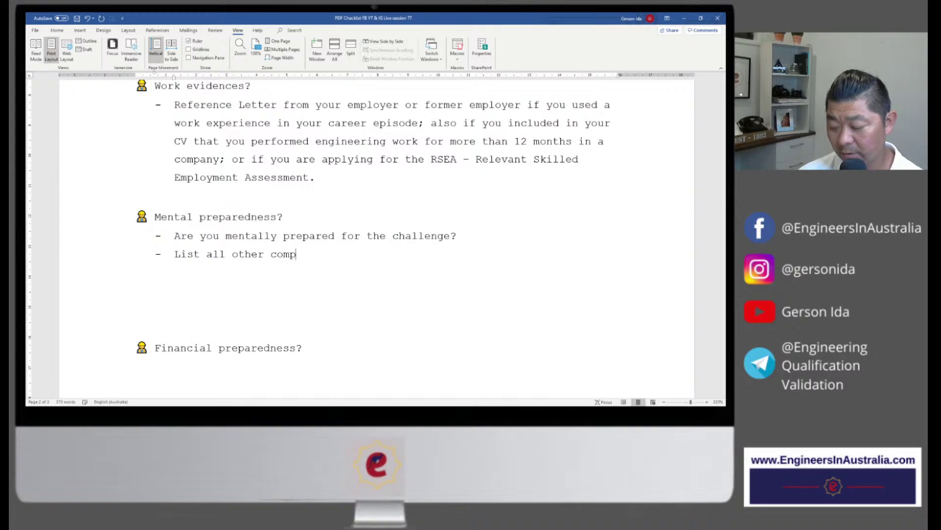
type("eting priorit")
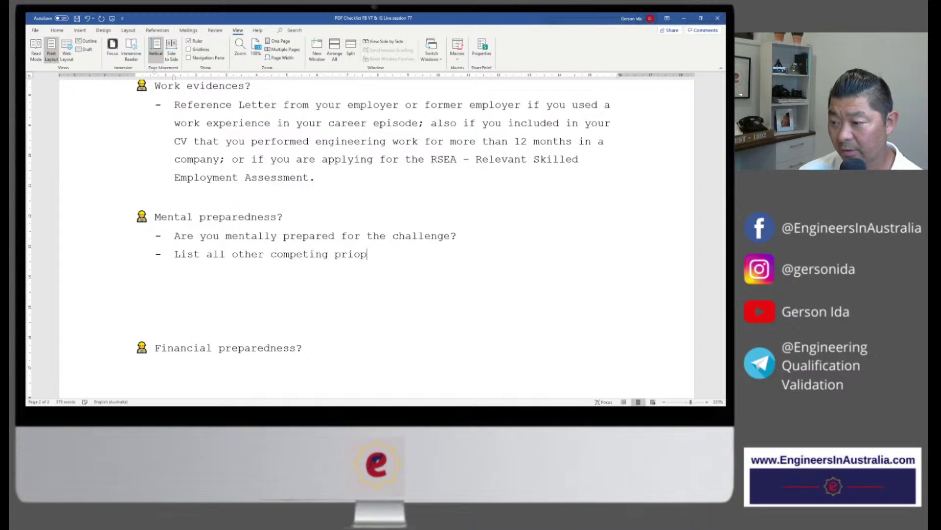
type("ies")
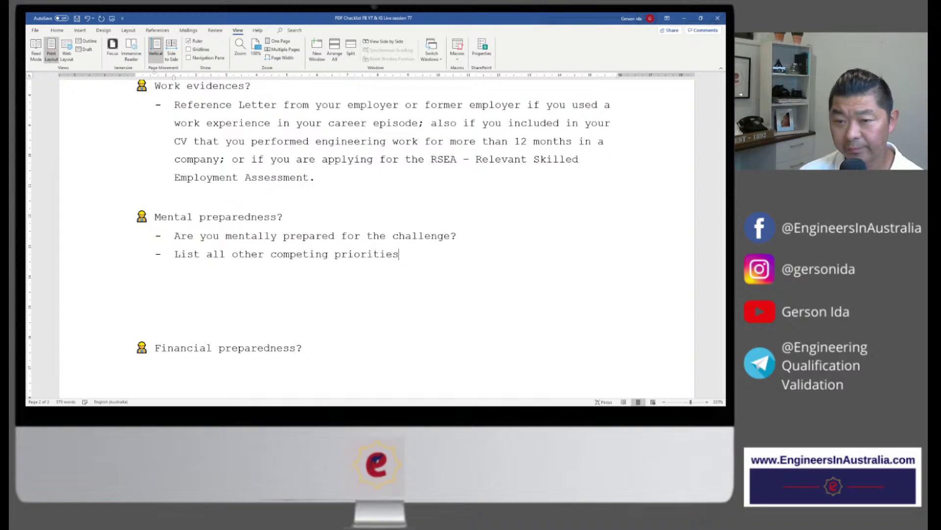
Continue the competing priorities bullet with the parenthesised examples "(work, study, leisure, Netflix,".
type(" (")
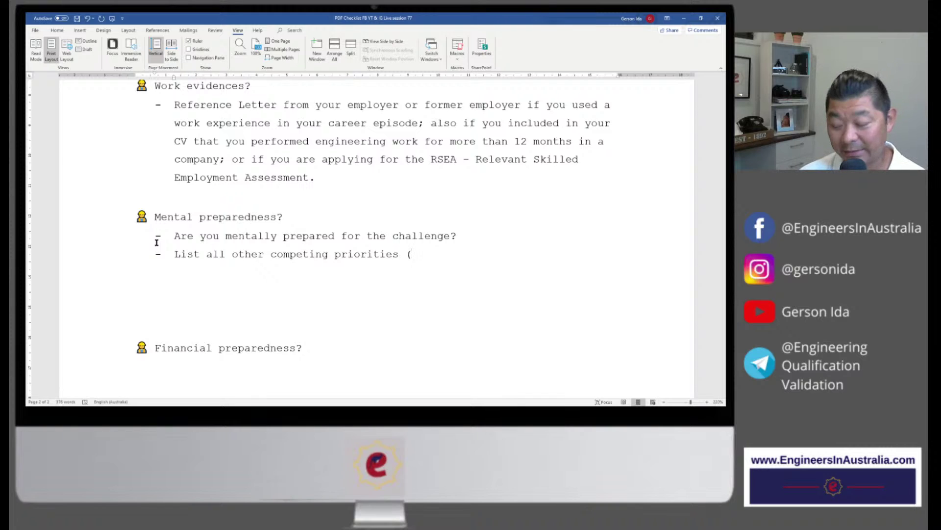
type("work")
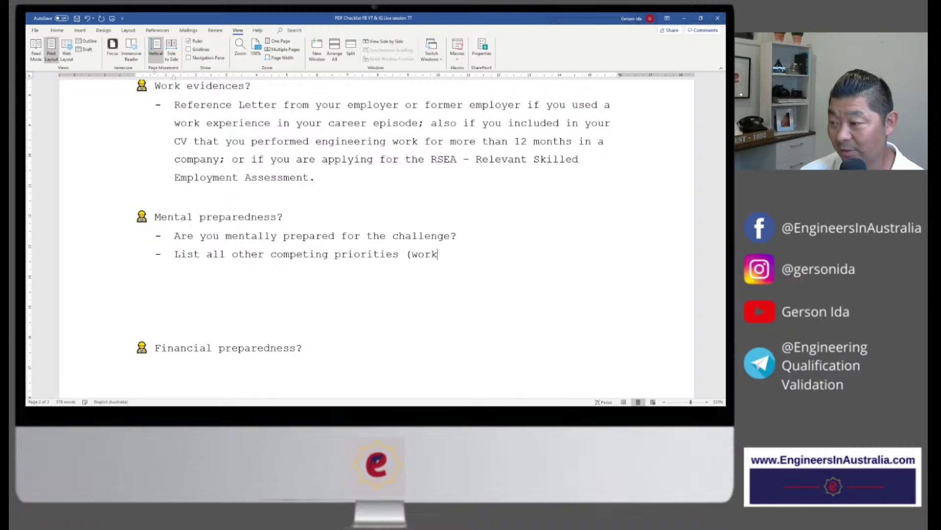
type(", study,")
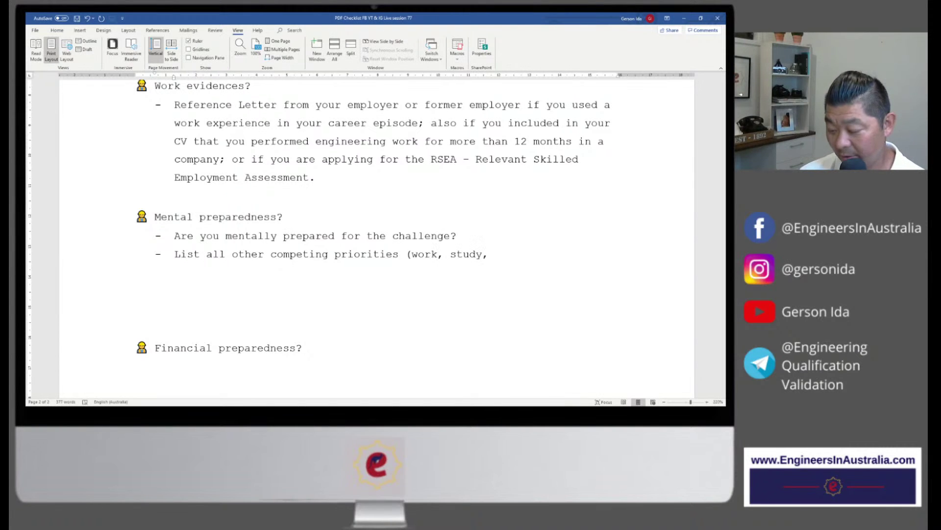
type(" leisure")
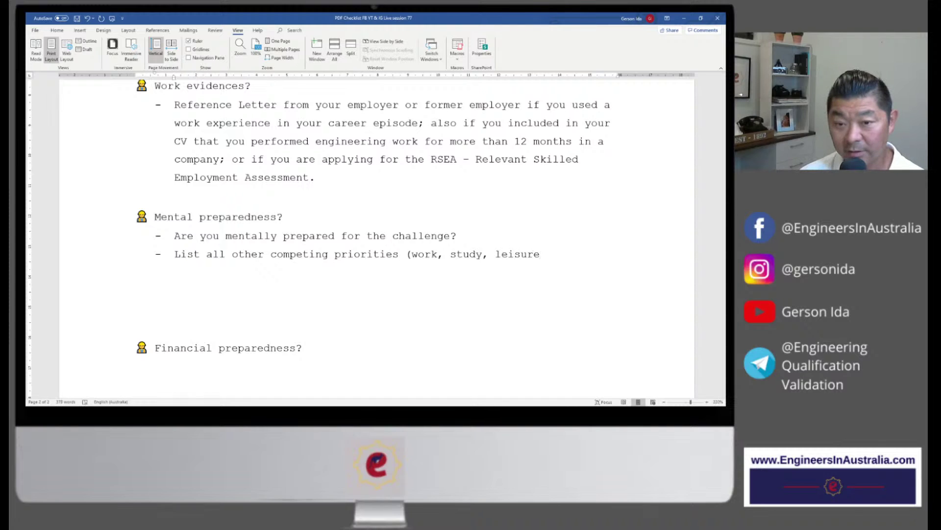
type(", Ne")
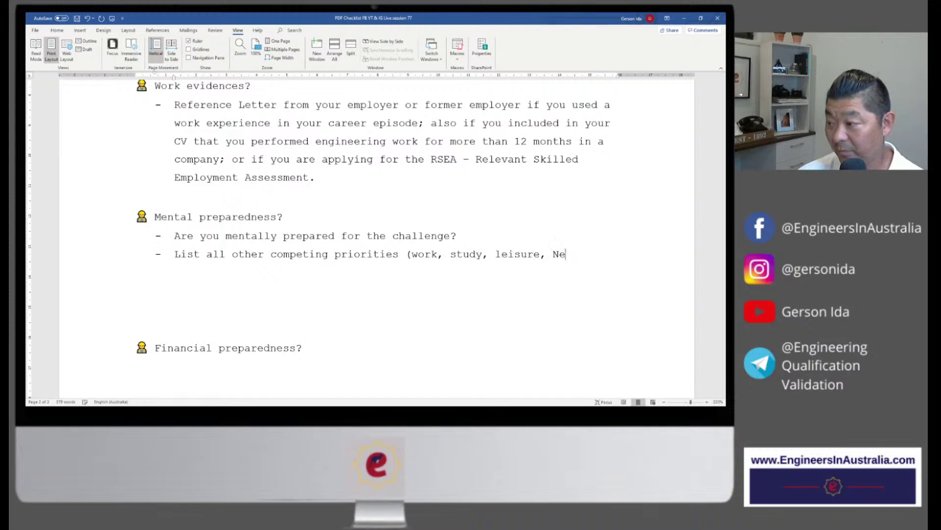
type("tflix,")
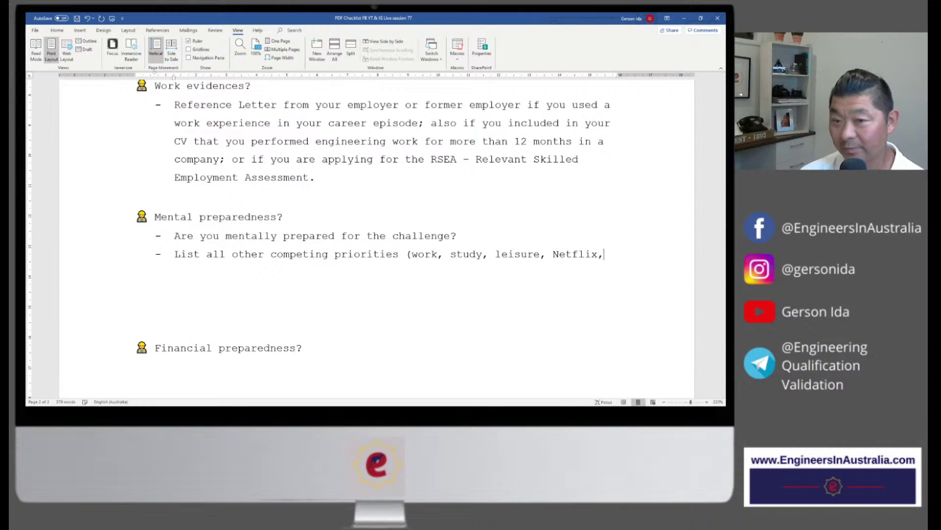
Finish the examples in the competing priorities bullet with "Facebook, Instagram, Playstation…)".
type(" Faceb")
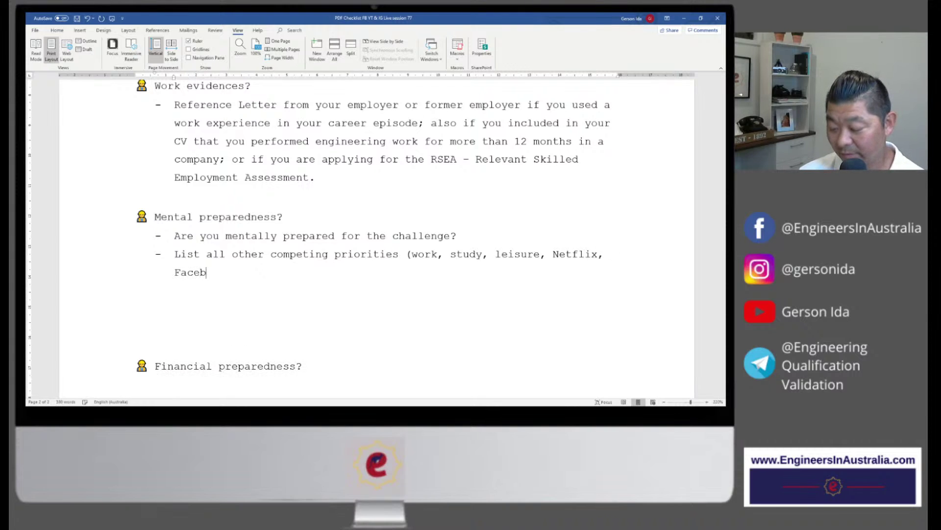
type("ook, Ins")
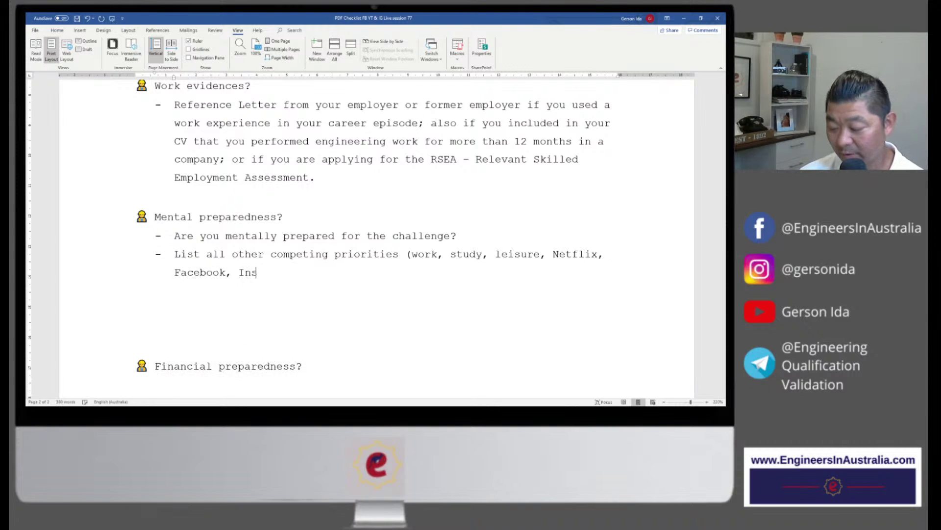
type("tagram, ")
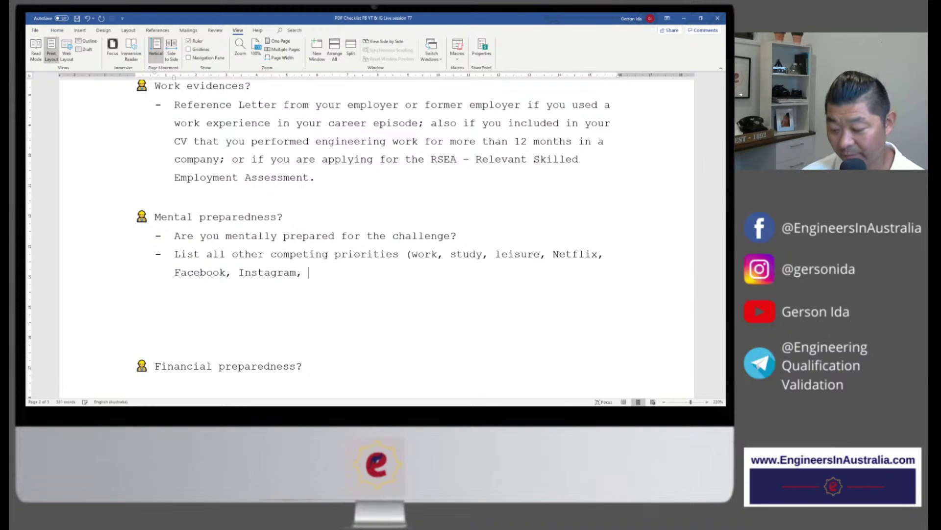
type("Playstotio")
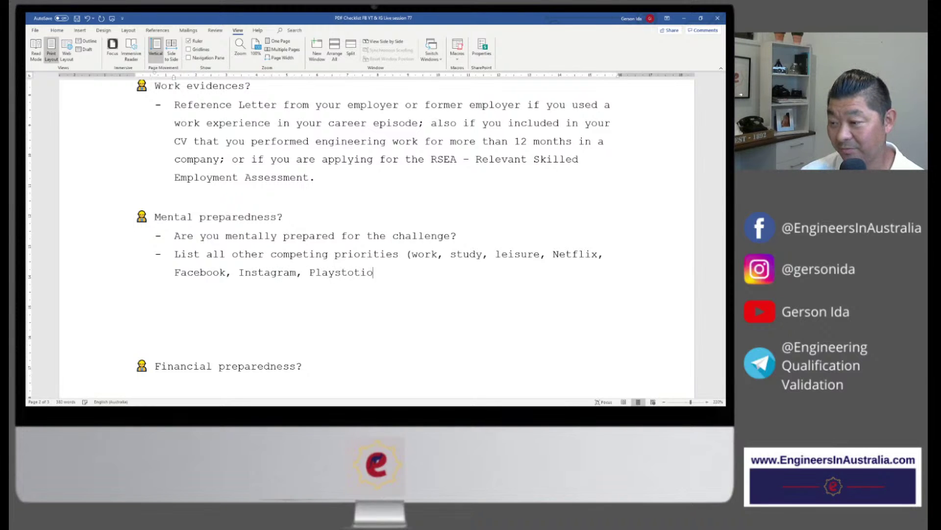
key("BackSpace")
key("BackSpace")
key("BackSpace")
key("BackSpace")
type("a")
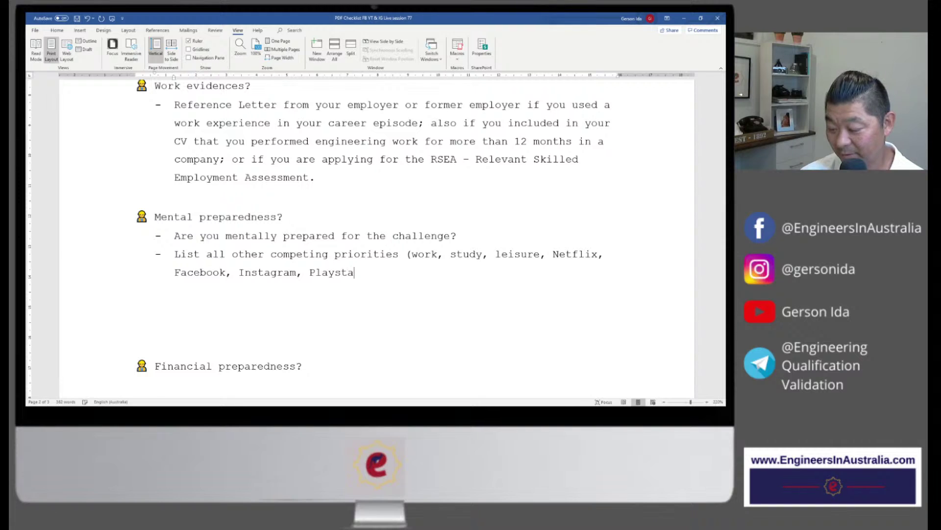
type("tion...")
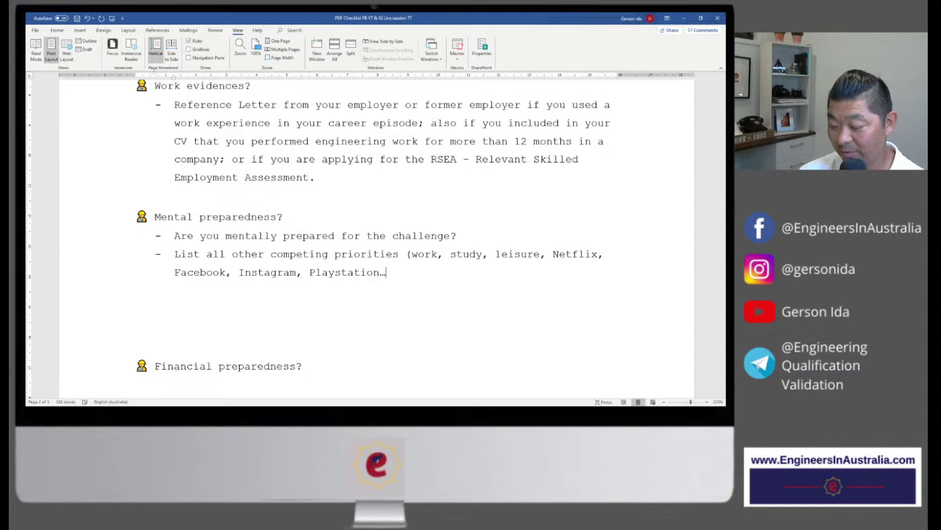
type(")")
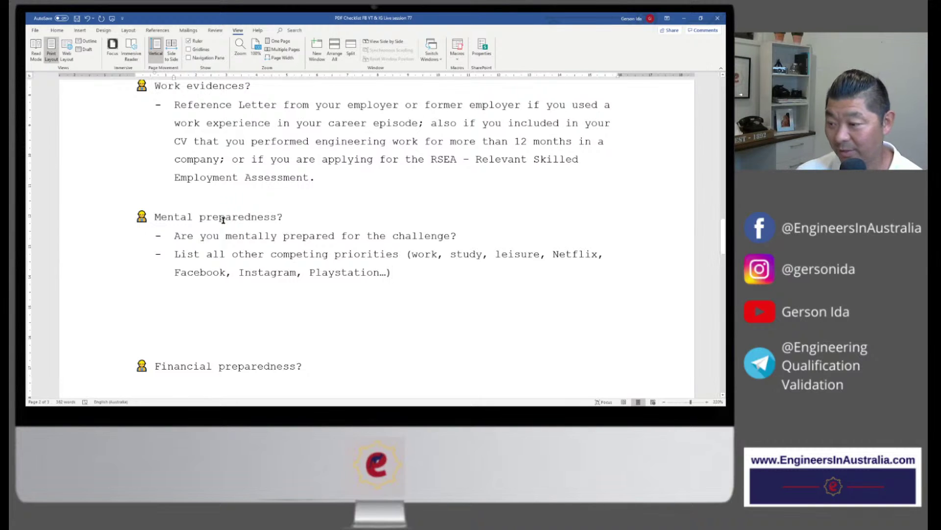
Insert "WhatsApp," between "Instagram," and "Playstation" in the competing priorities bullet.
left_click(314, 272)
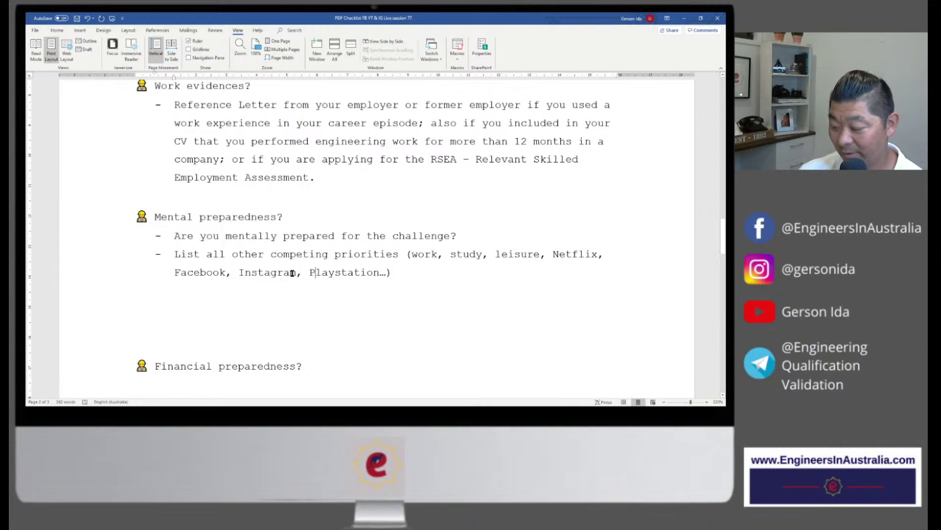
type("Whats")
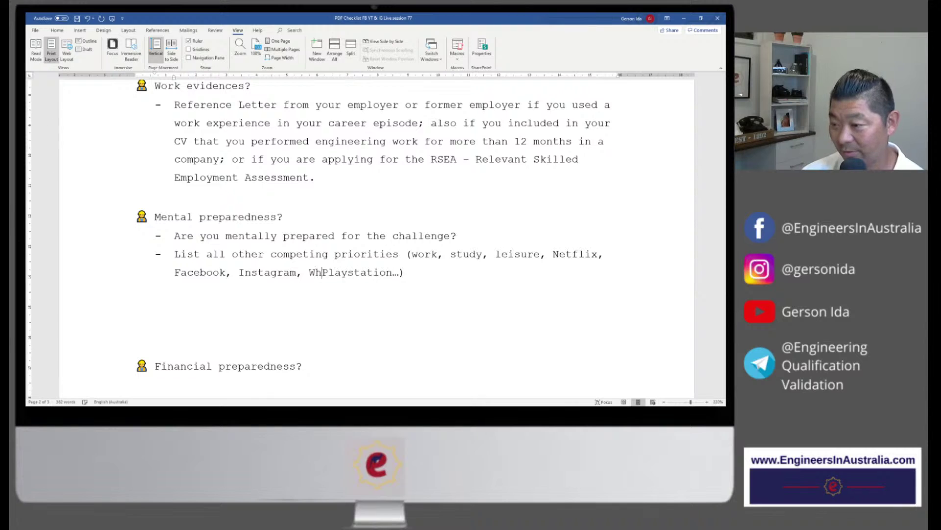
type("App")
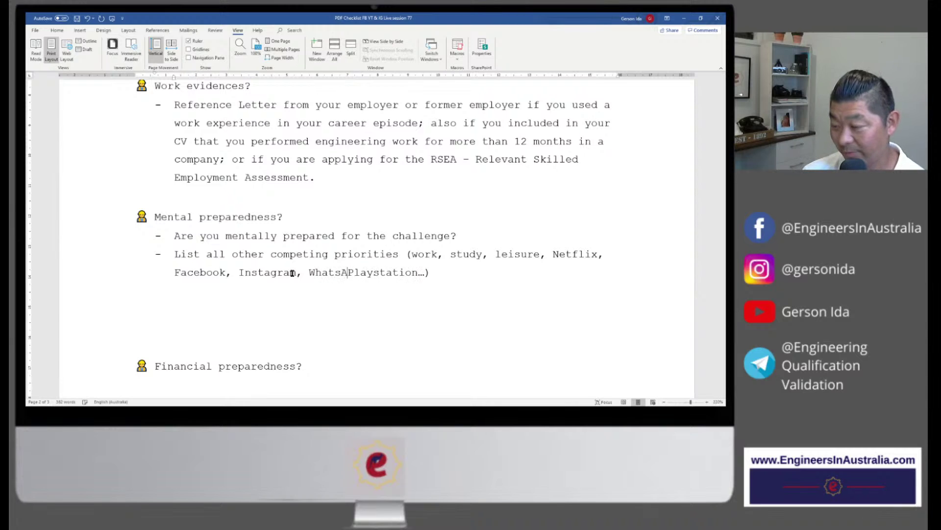
type(",")
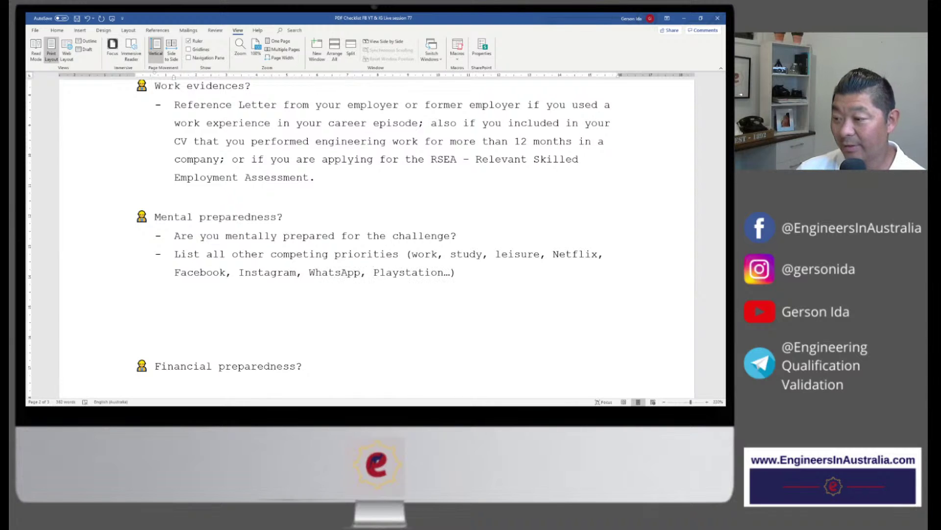
Add a third bullet under "Mental preparedness?" reading "List the roadblocks you need to remove, so you can prioritise the validation process);".
left_click(463, 273)
key("Return")
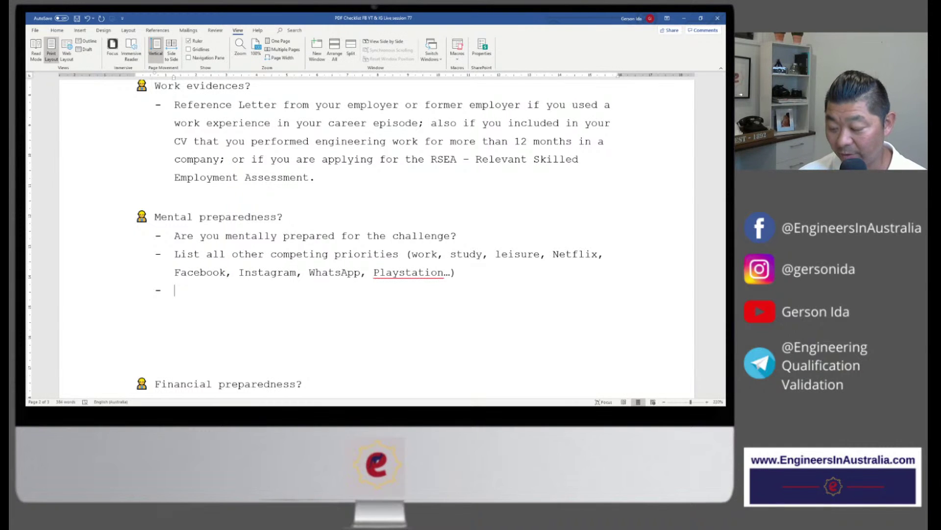
type("List th")
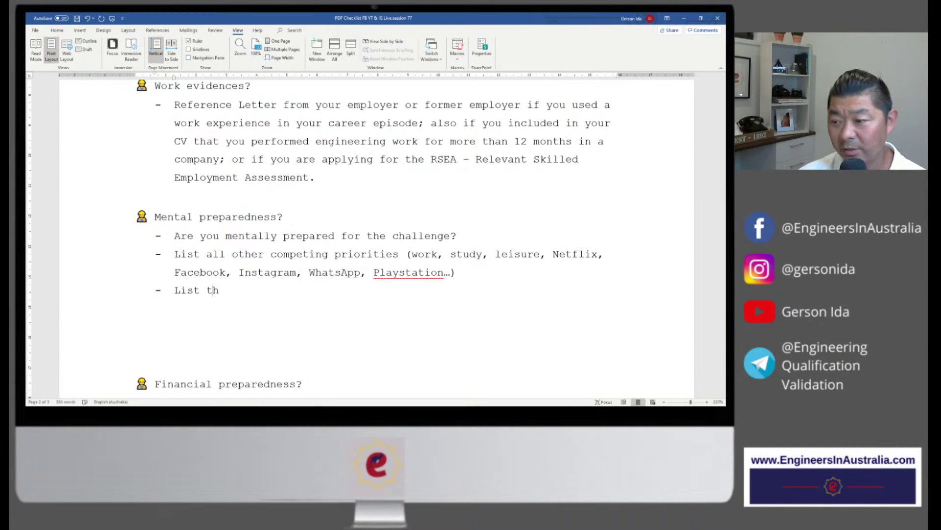
type("e roadblo")
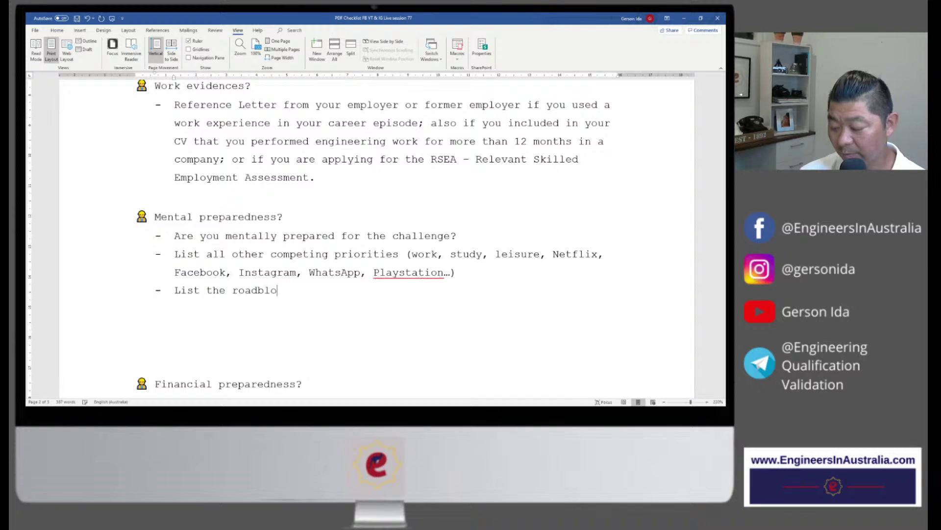
type("cks y")
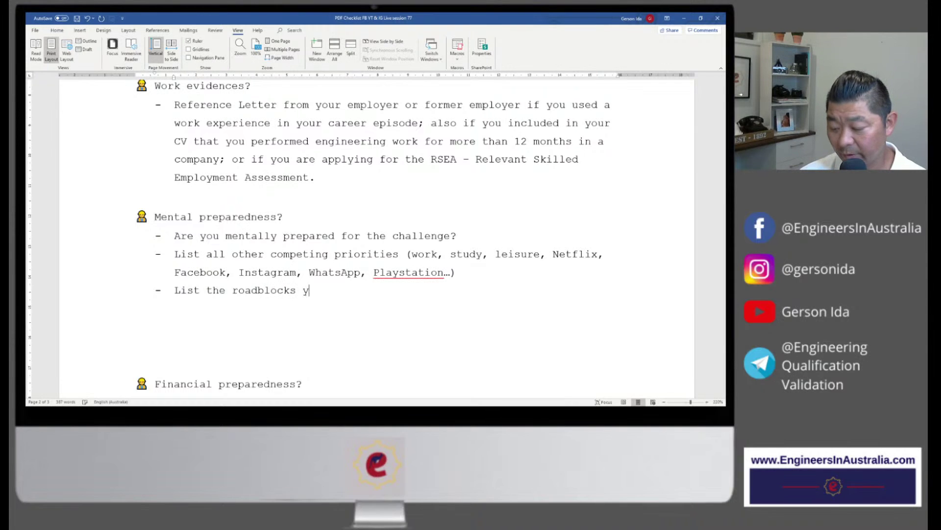
type("ou need to rem")
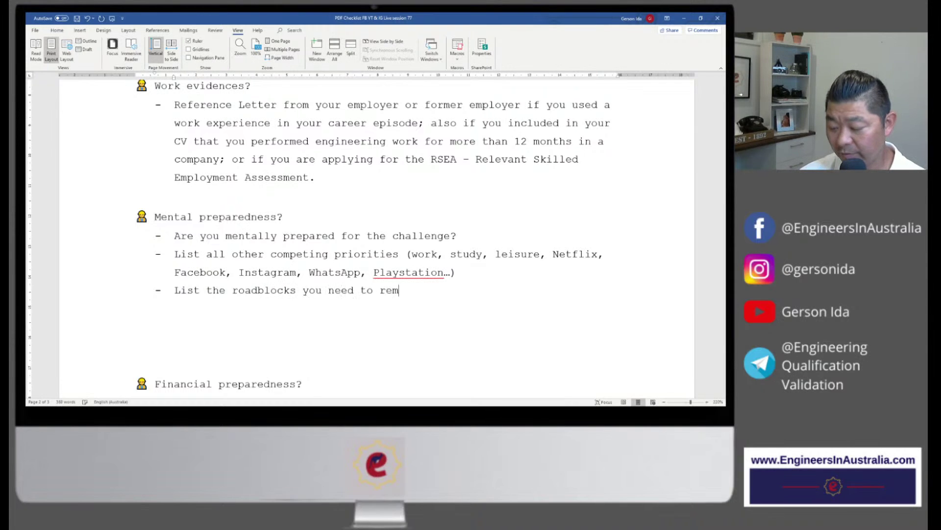
type("ove, so you")
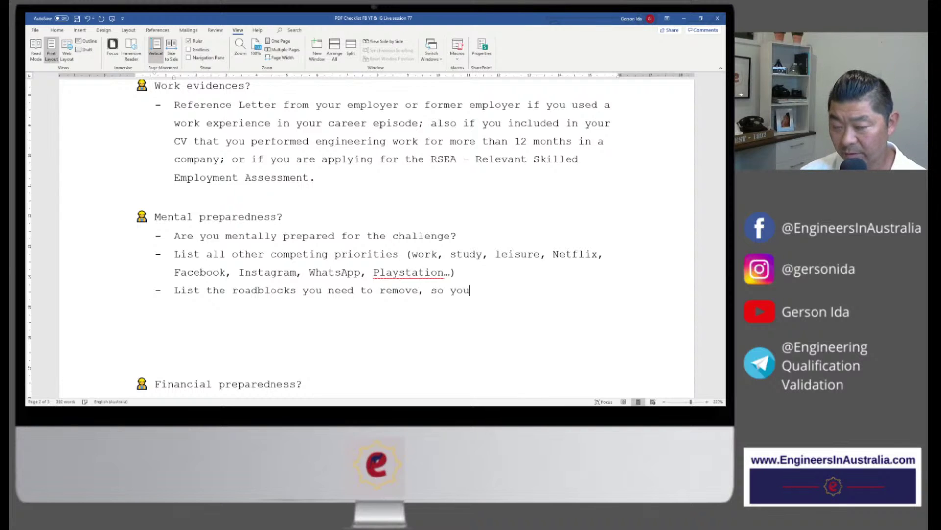
type(" can prioritis")
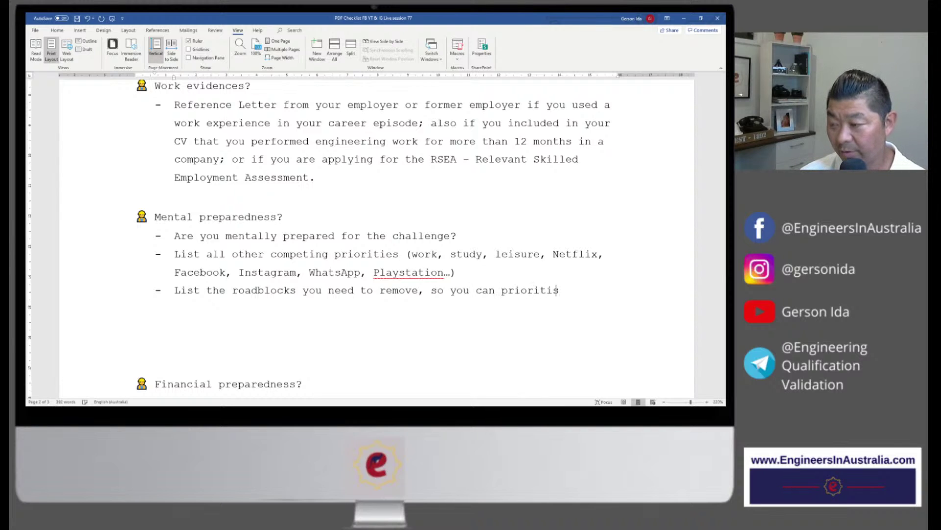
type("e the valid")
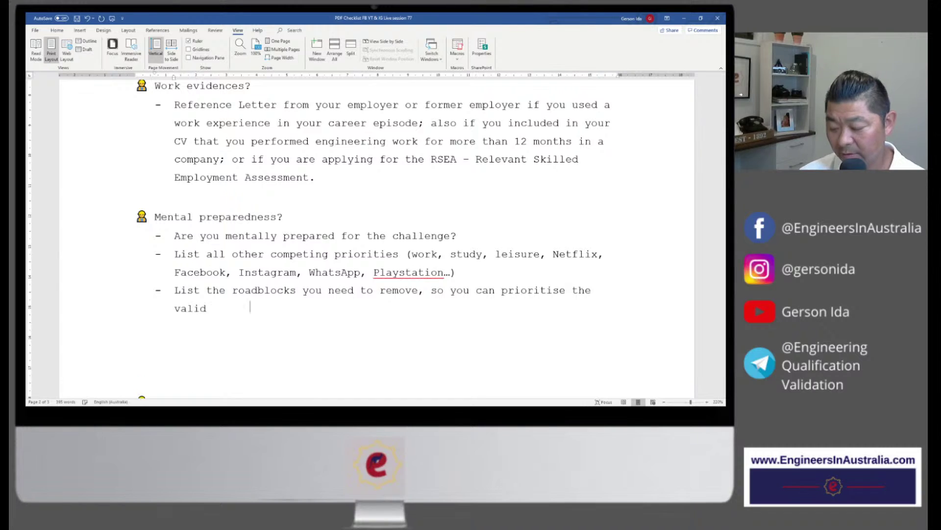
type("ation process)")
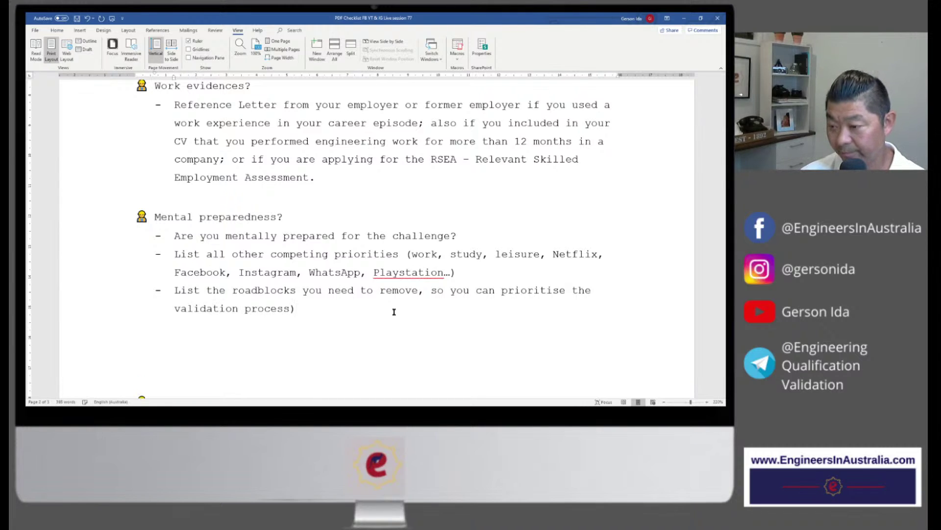
type(";")
Start a fourth bullet under "Mental preparedness?" with "Do you have support from your family,".
key("Return")
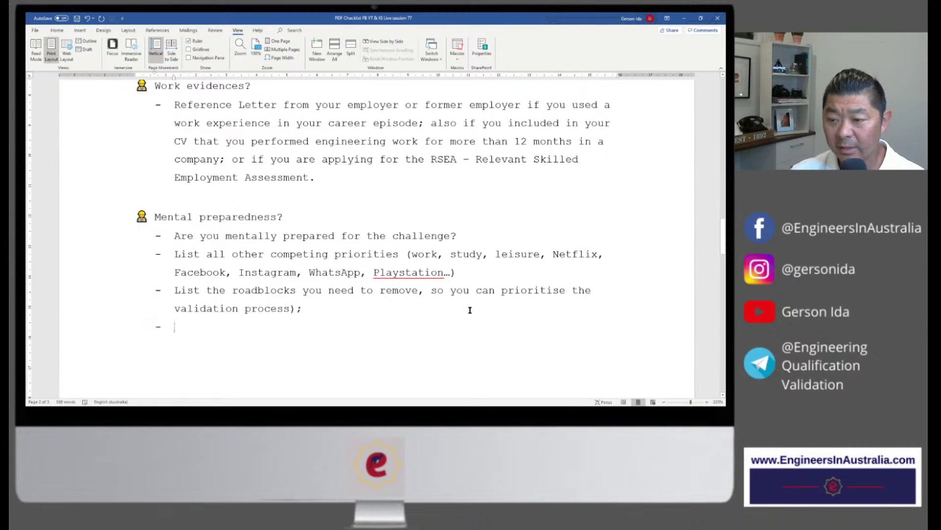
scroll(399, 280, "down", 5)
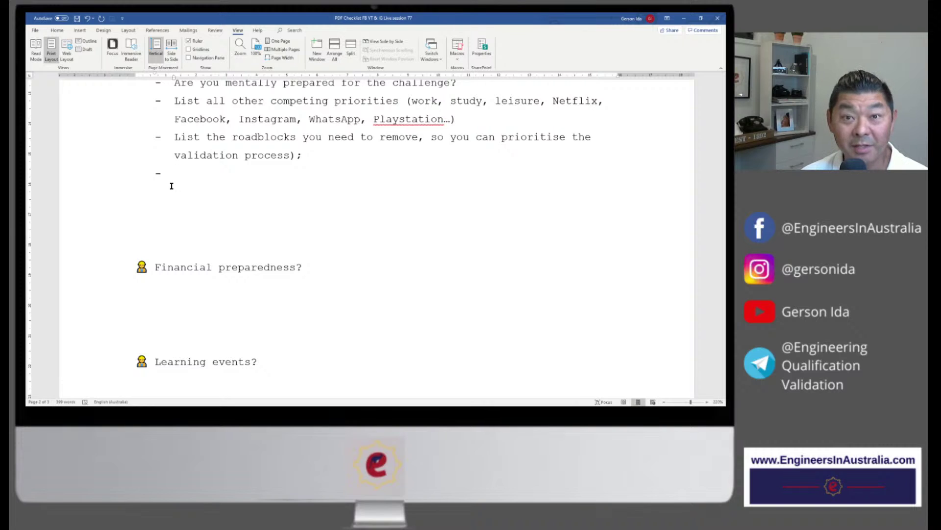
type("Do")
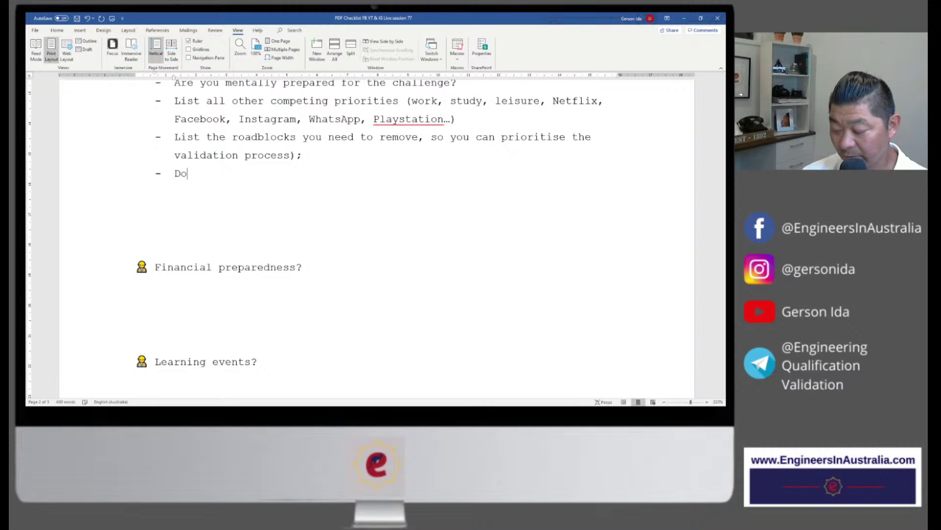
type(" you have s")
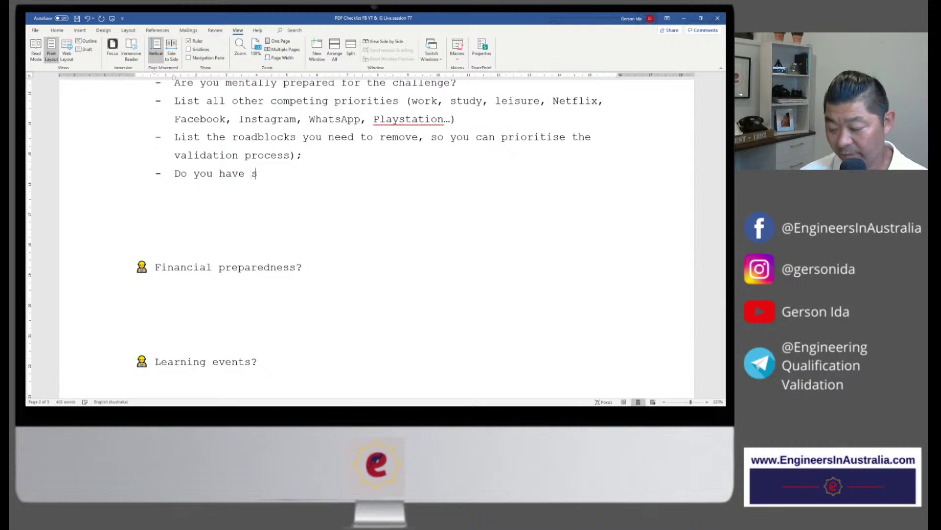
type("upport from yu")
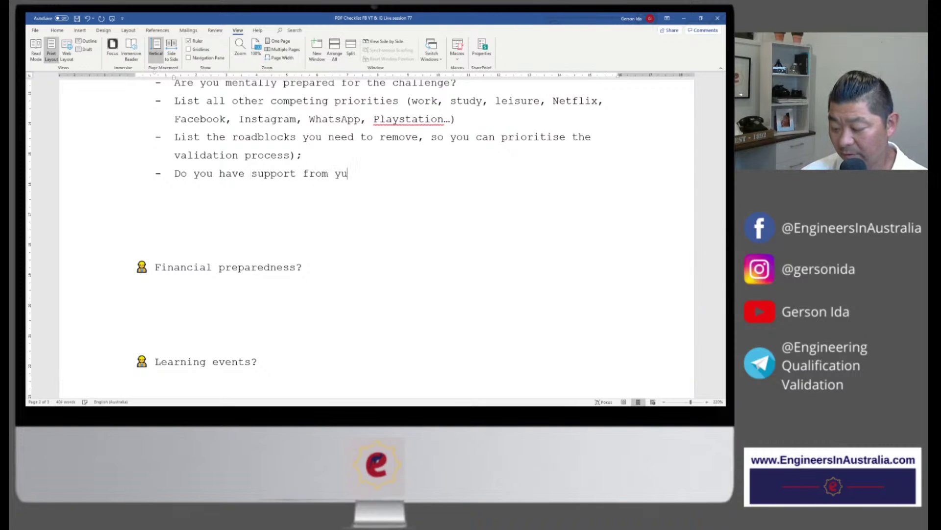
key("BackSpace")
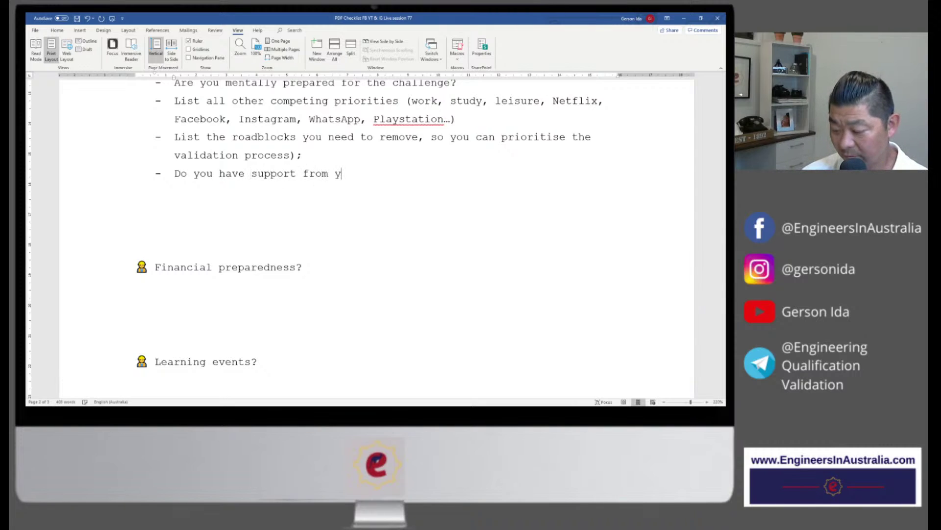
type("our fam")
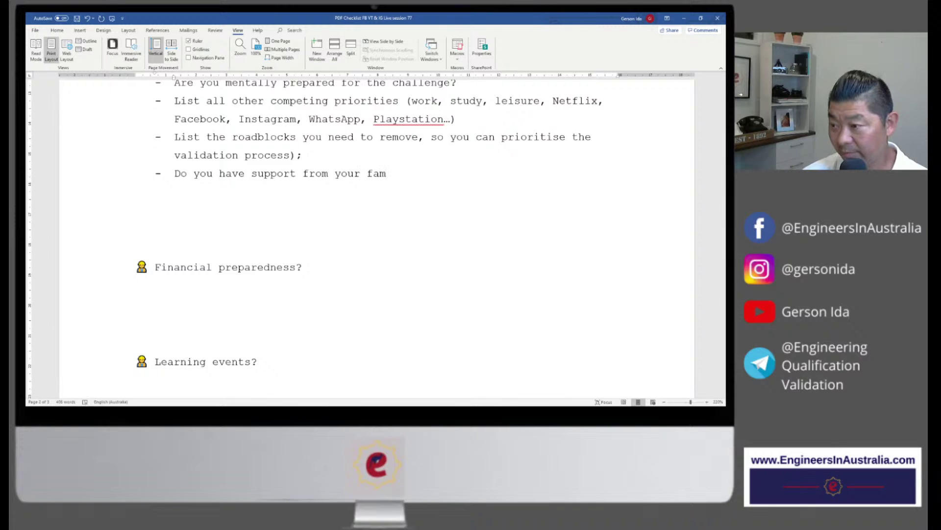
type("ily, ")
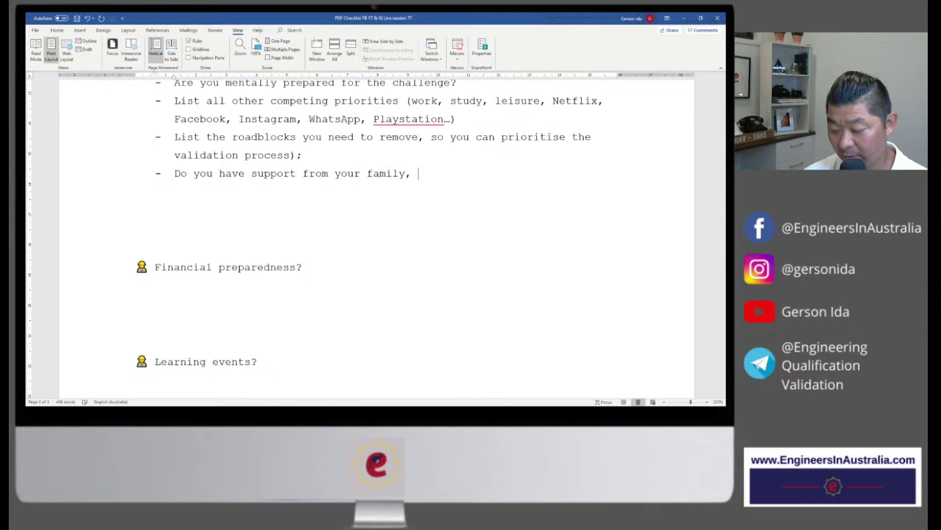
Finish the support question in the fourth bullet with "partner, friends, share mates?".
type("partner, fr")
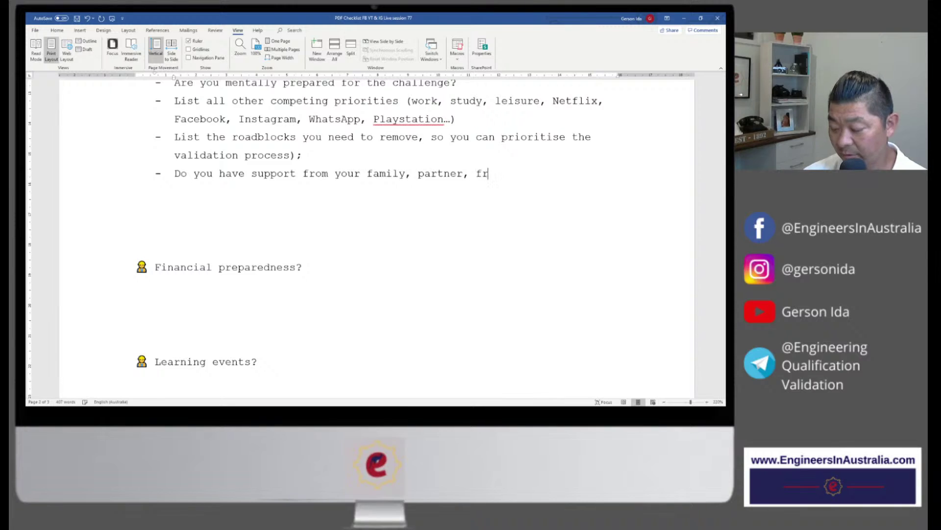
type("iend")
key("BackSpace")
key("BackSpace")
key("BackSpace")
type("enm")
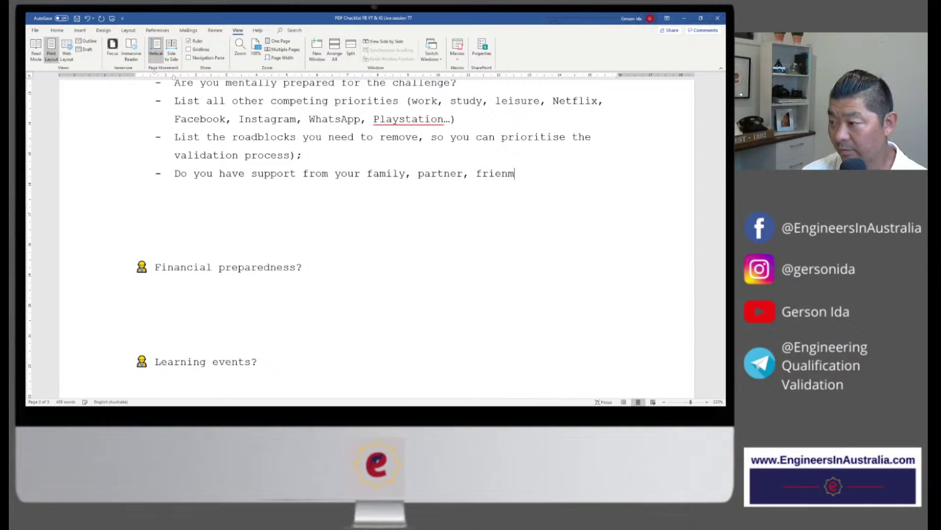
key("BackSpace")
type("ds,")
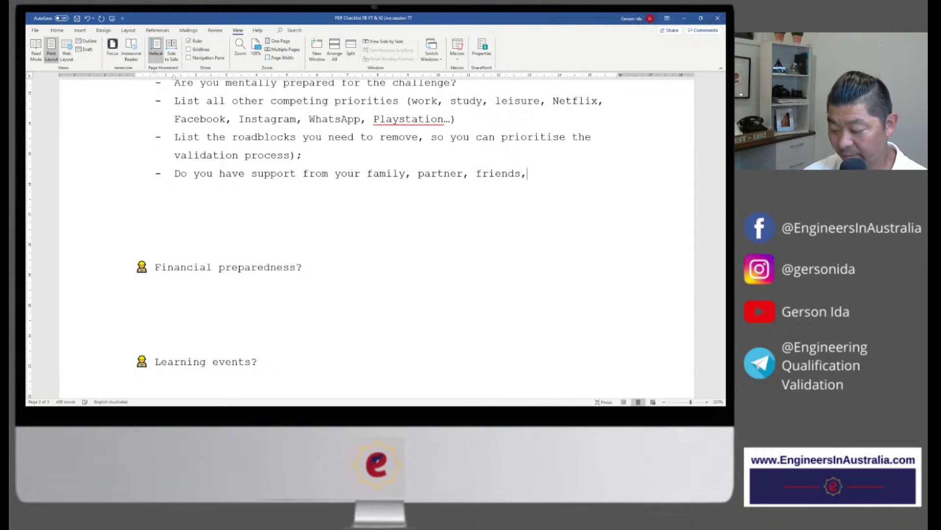
type(" share mates?")
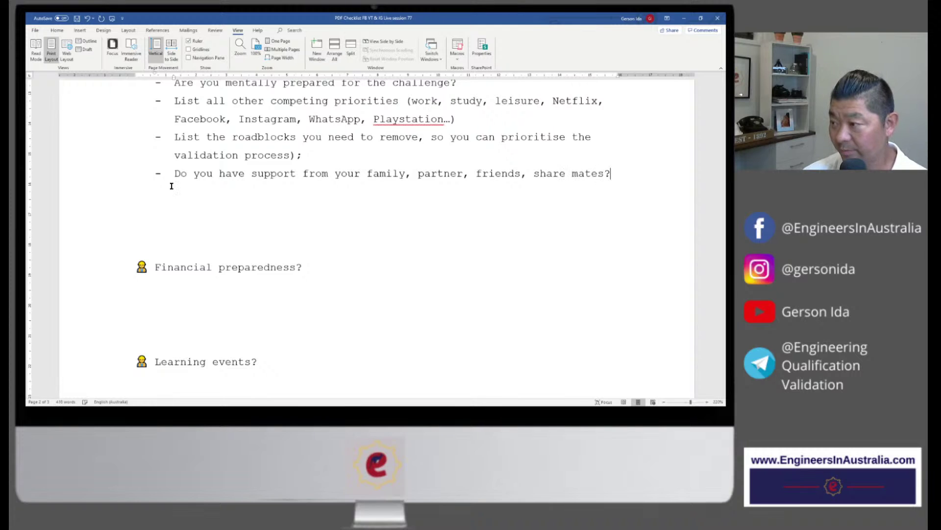
Add a fifth bullet reading "Exercise time management, prioritise the activities you will put an affort in;".
key("Return")
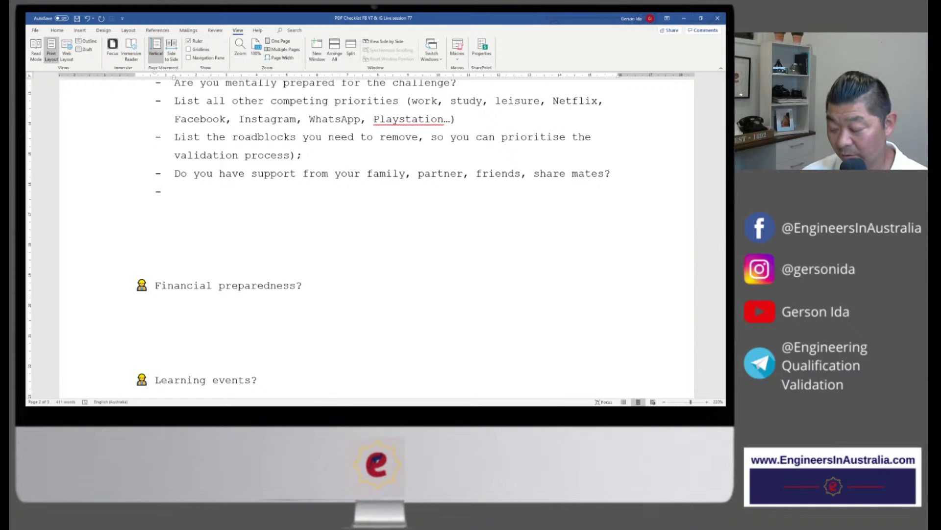
type("Exercise ti")
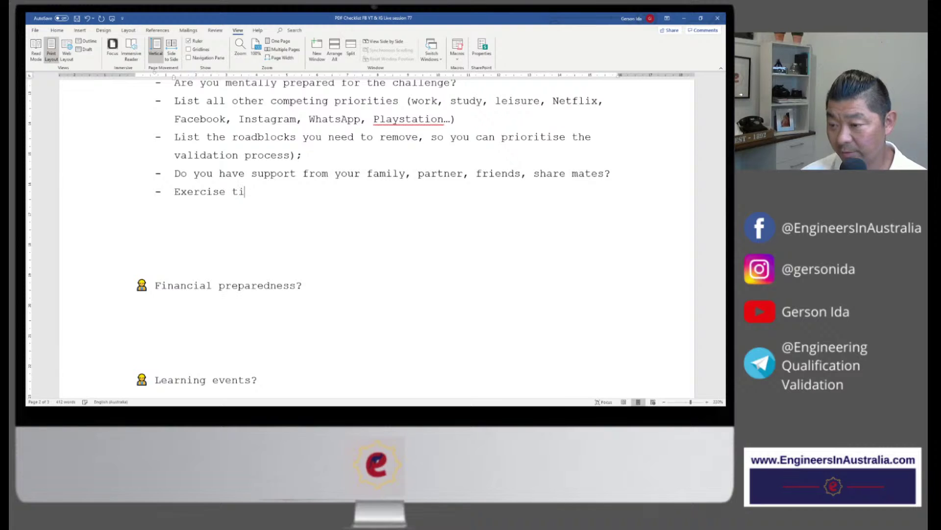
type("me management")
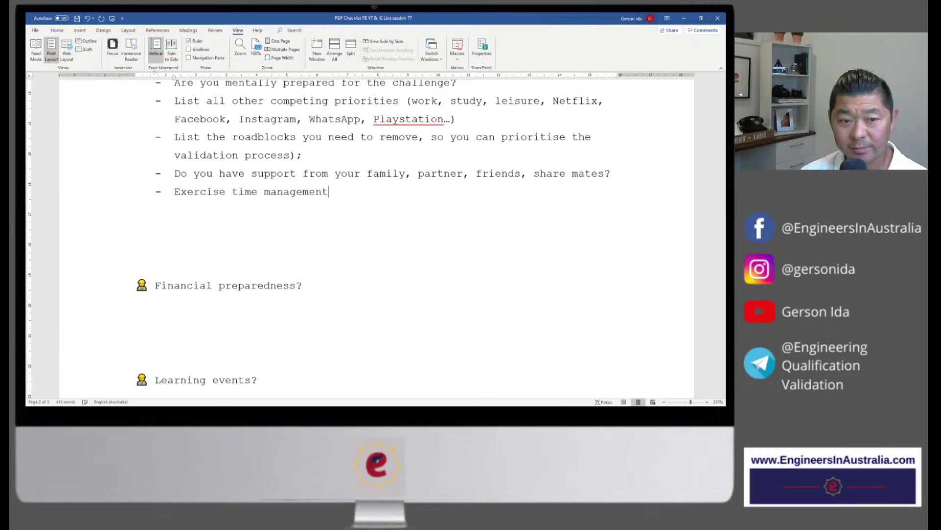
type(", priti")
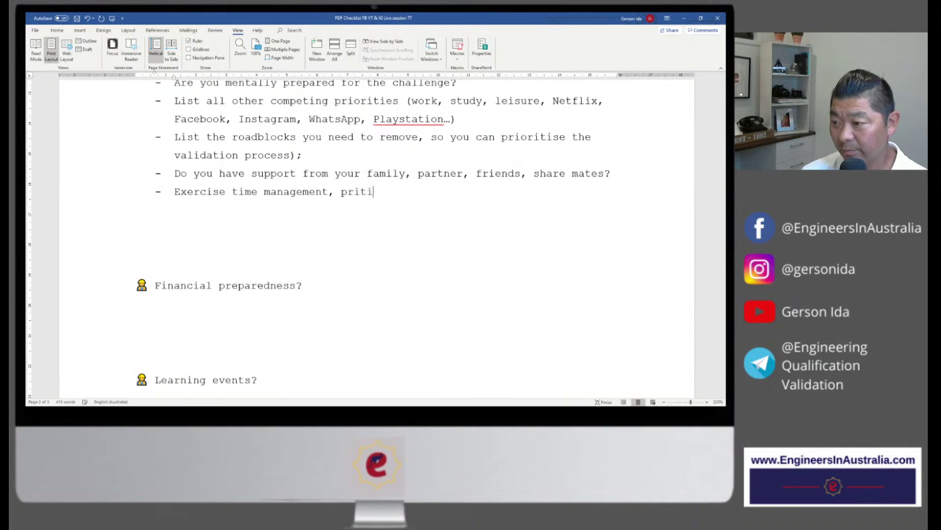
key("BackSpace")
key("BackSpace")
type("oritise the ac")
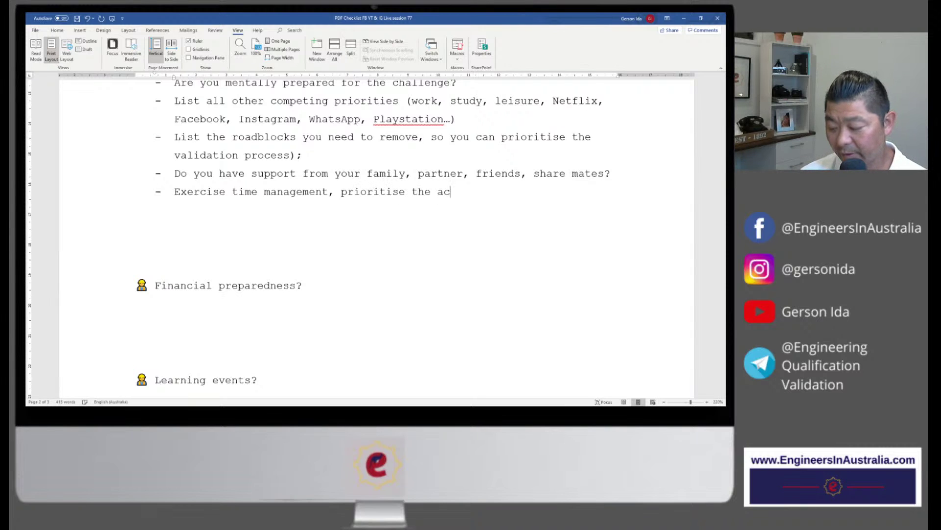
type("tivities you")
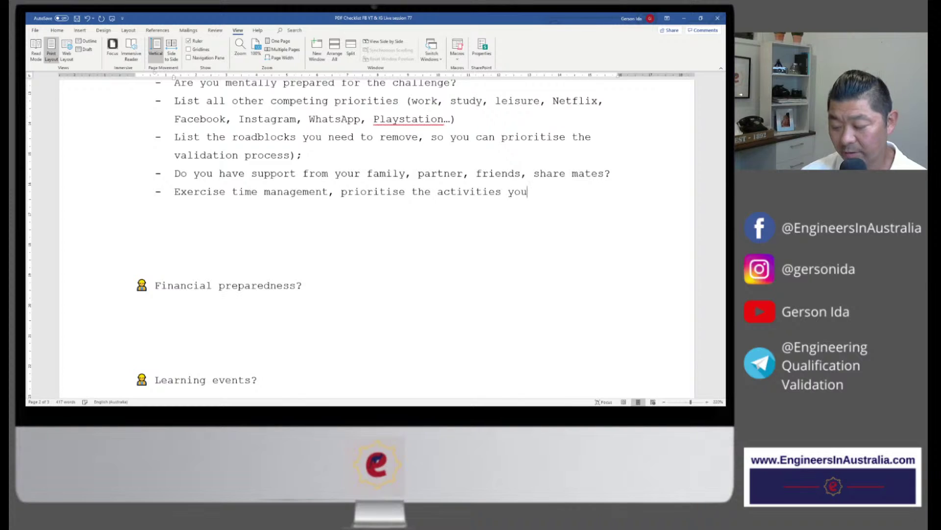
type(" will pu")
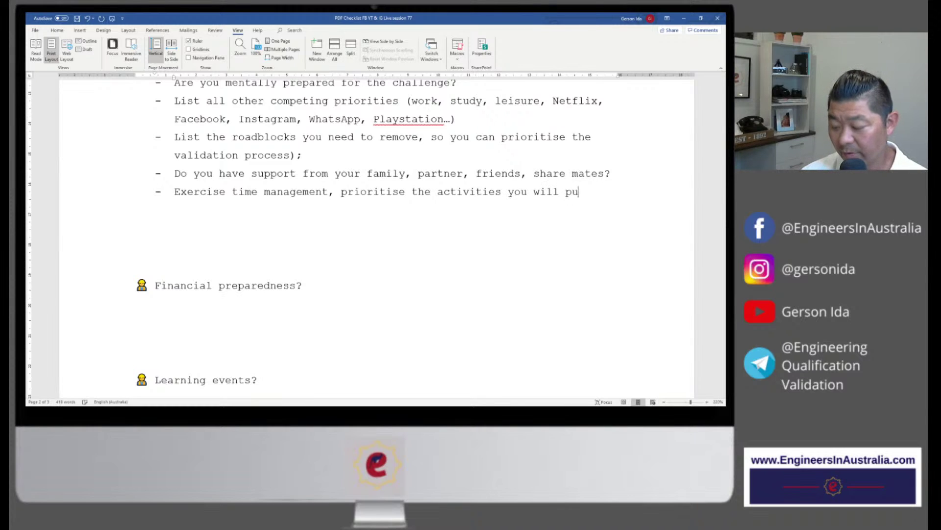
type("t an affort in;")
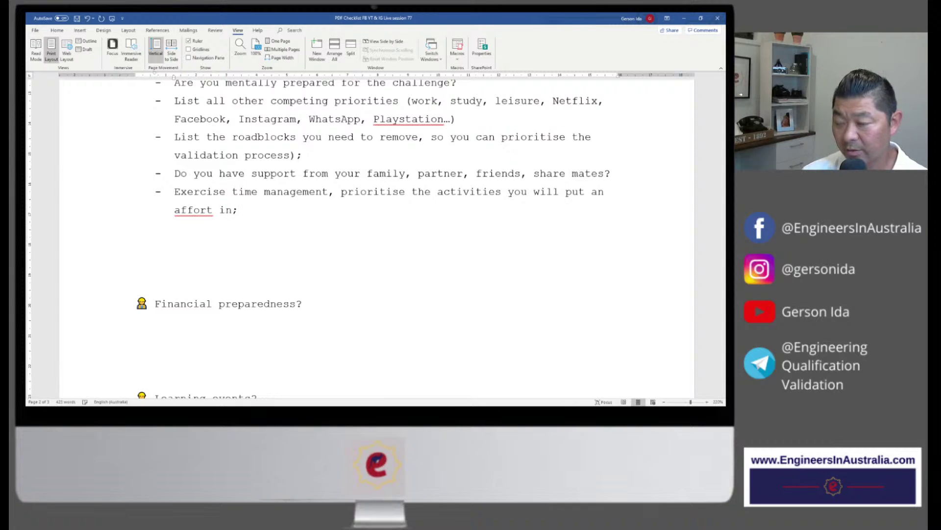
Correct the misspelled word "affort" to "effort" in the time management bullet.
left_click(181, 210)
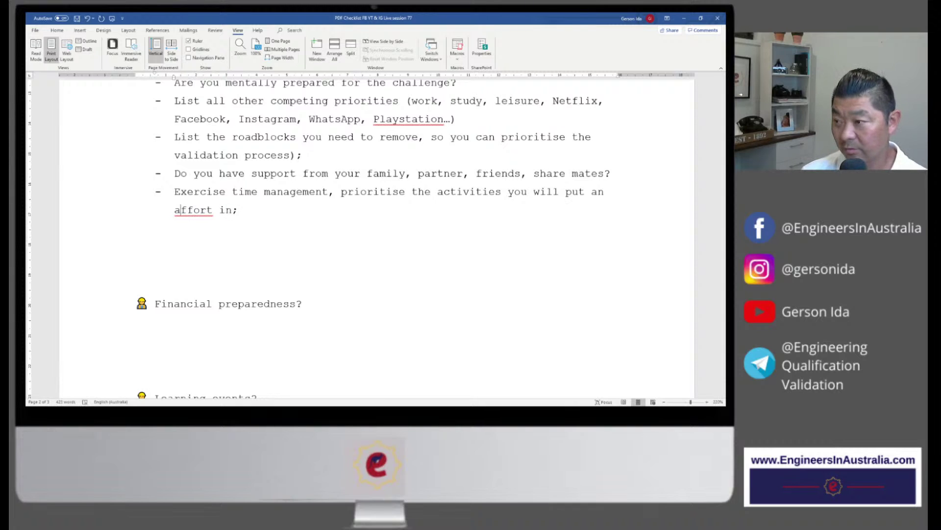
key("BackSpace")
type("e")
key("Right")
key("Right")
key("Right")
key("Right")
key("Right")
key("Right")
key("Right")
key("Right")
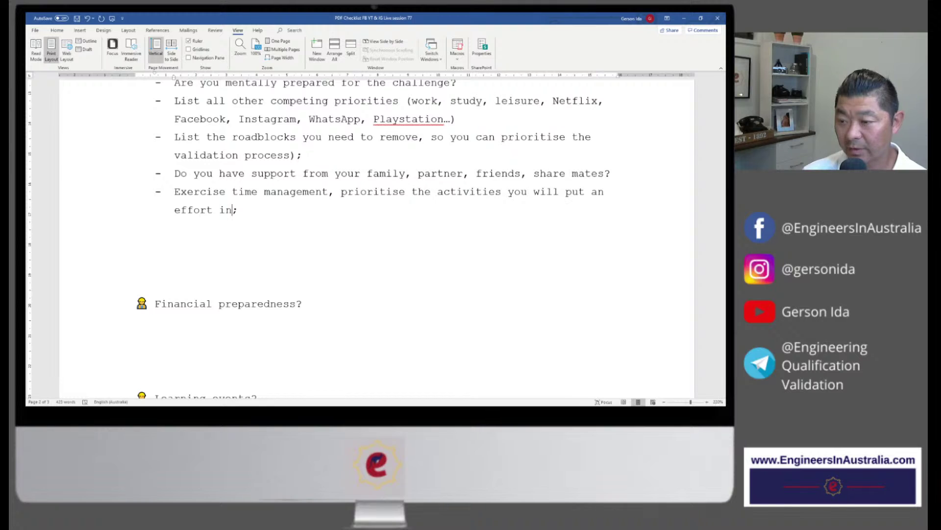
Add a sixth bullet after the time management bullet reading "Have a migration plan".
key("End")
key("Return")
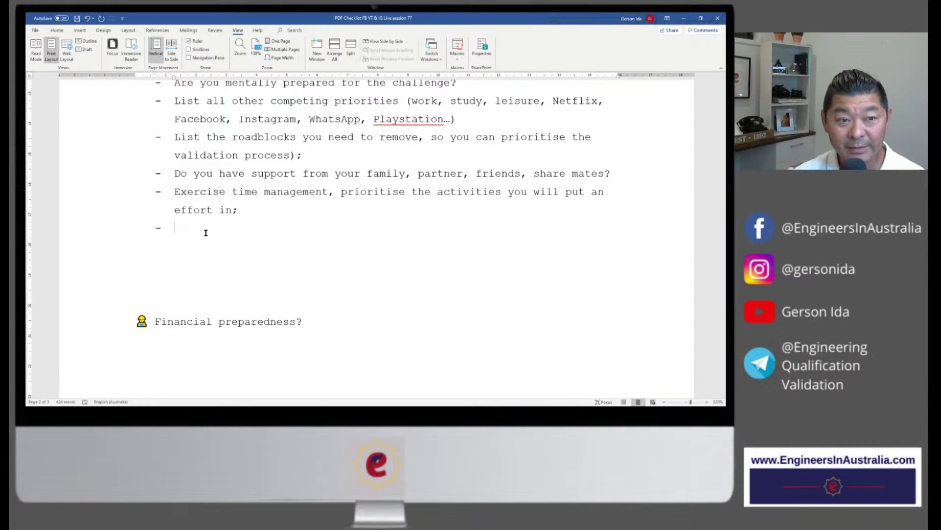
type("Ha")
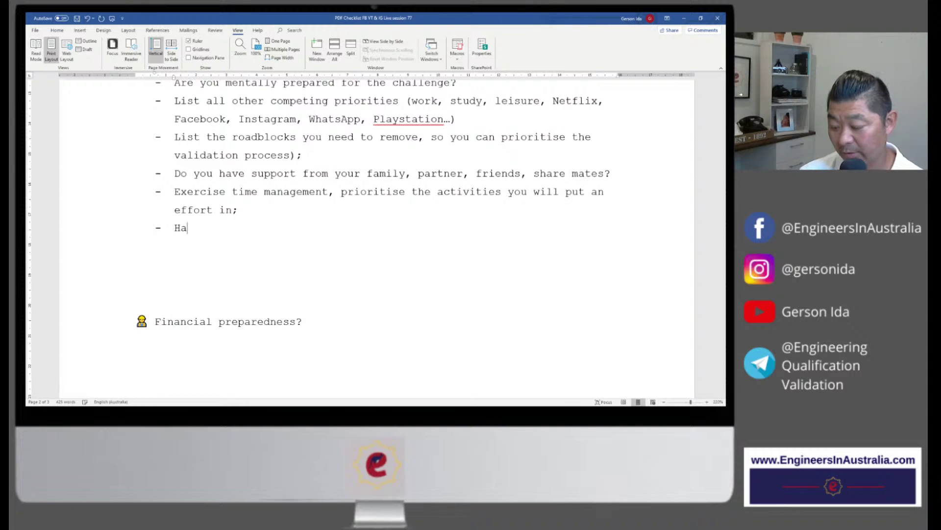
type("ve a migrati")
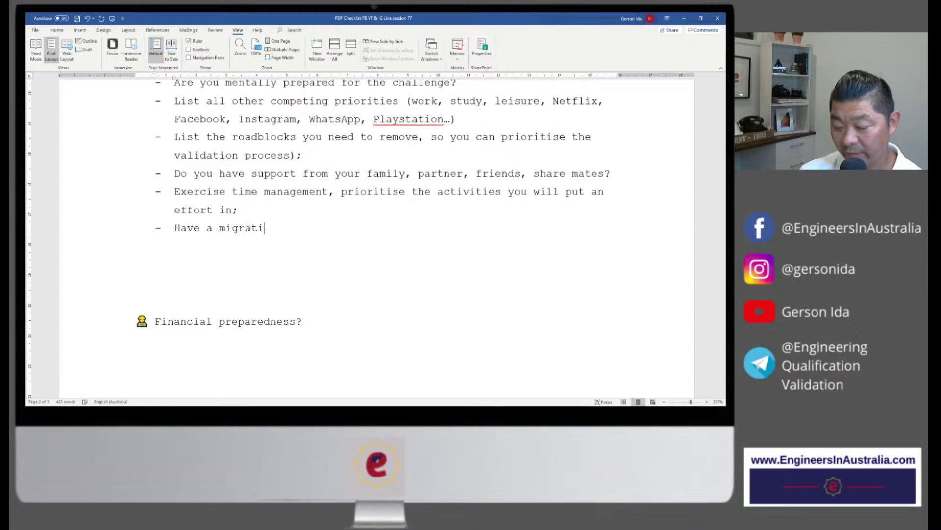
type("on plan")
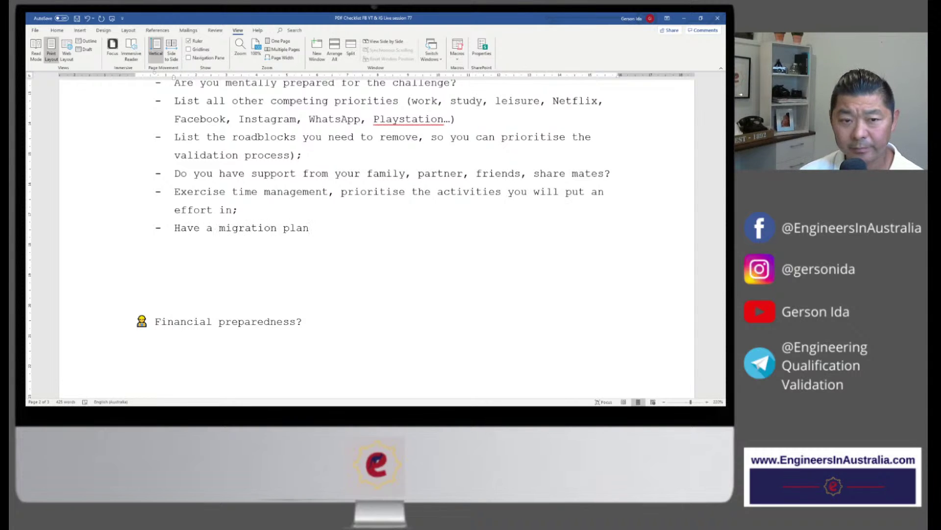
Extend the migration plan bullet with ", consult a registered migration agent and put together a migration plan,".
type(", consult")
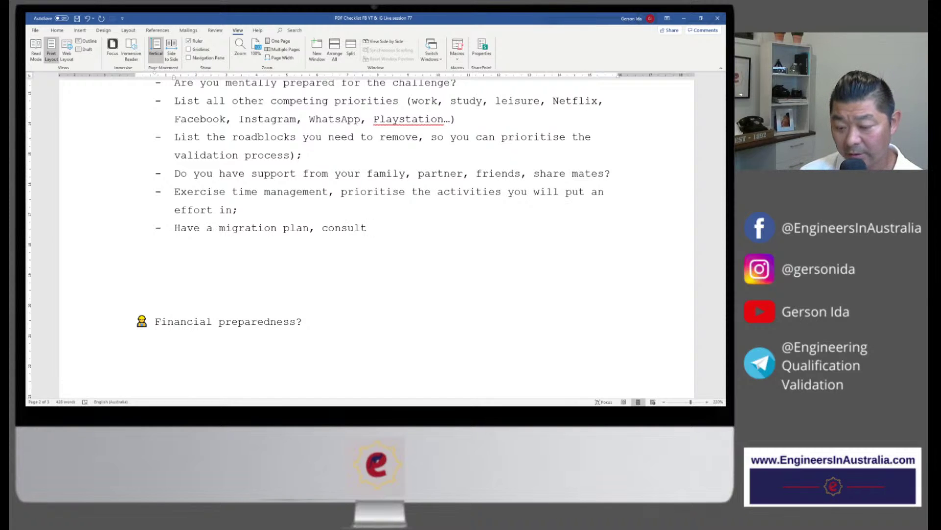
type(" a register")
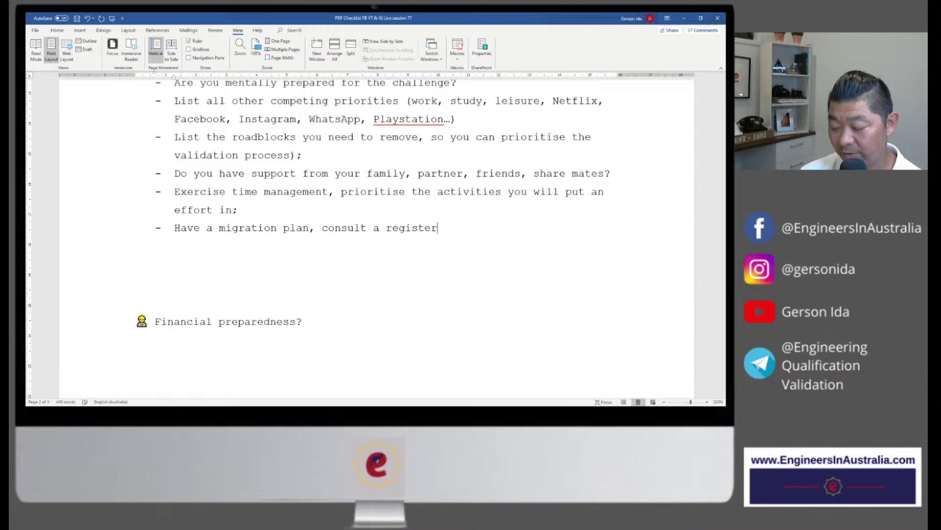
type("ed migrati")
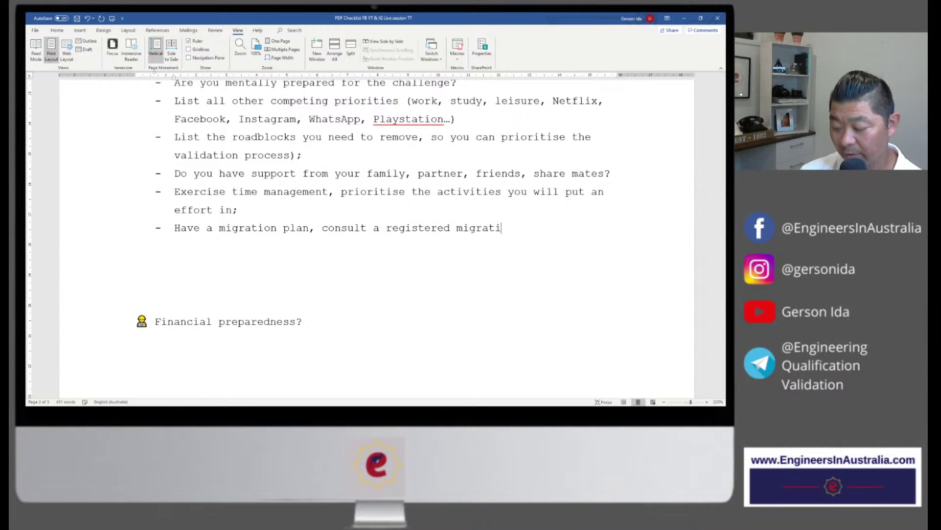
type("on agent and")
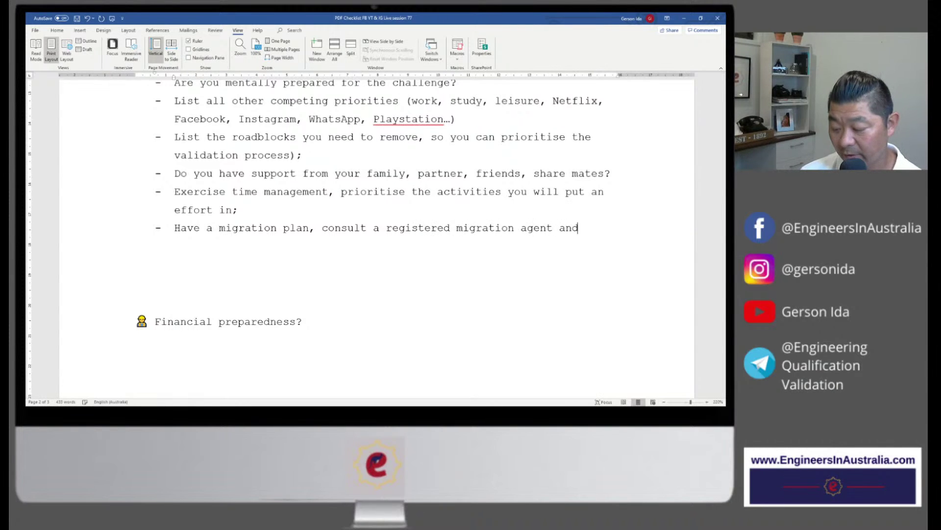
type(" put toget")
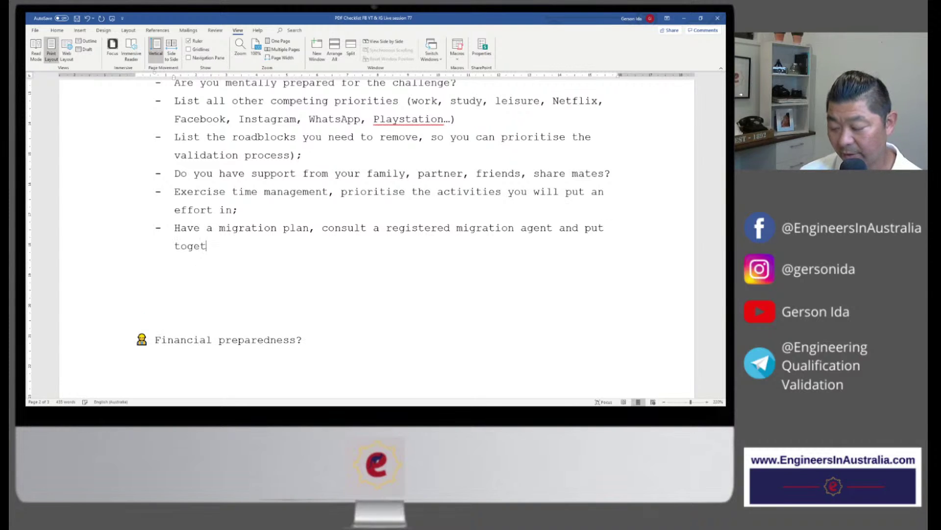
type("her a migrati")
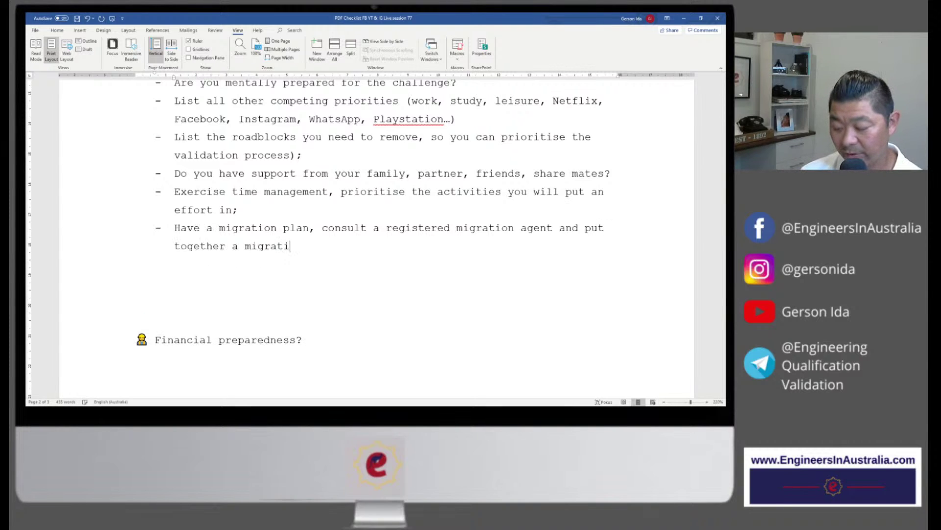
type("on plan, ")
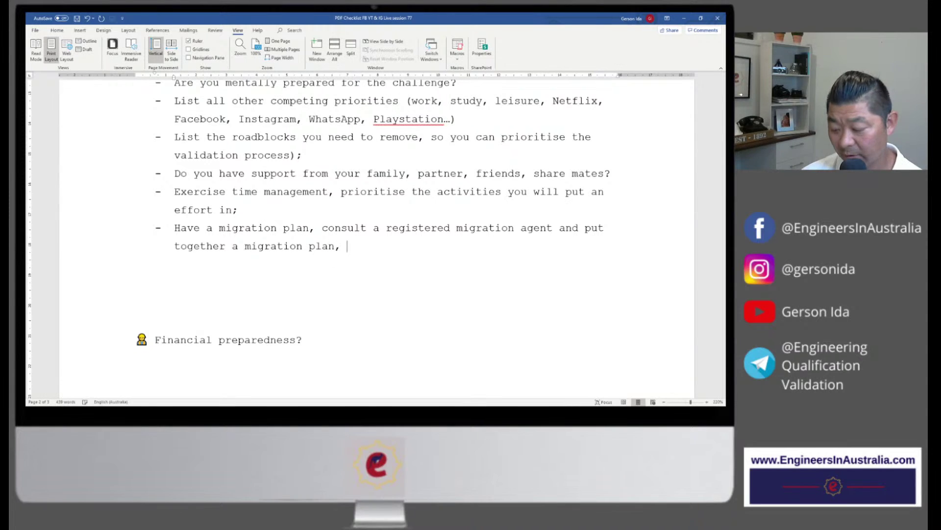
Finish the migration plan bullet with "to maximise your time in Australia and minimise the waste of time and money and frustration;".
type("to maximise")
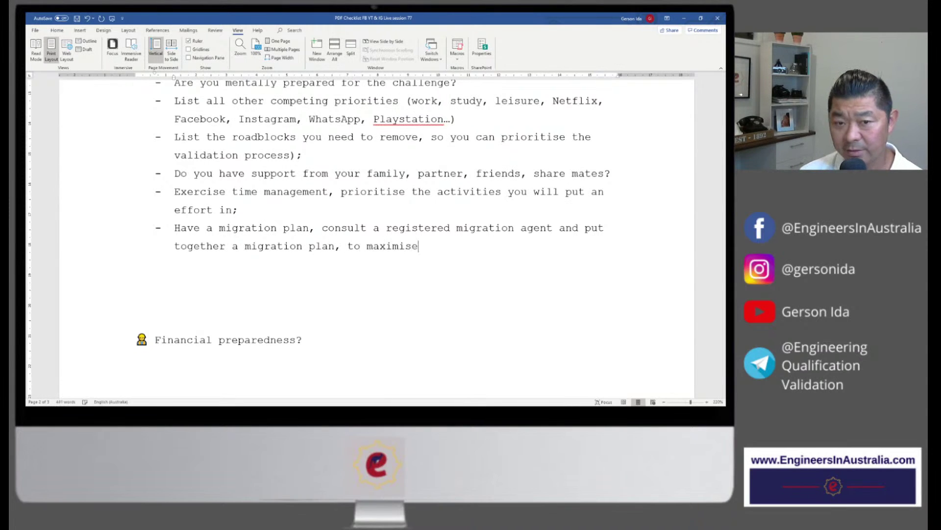
type(" your time ")
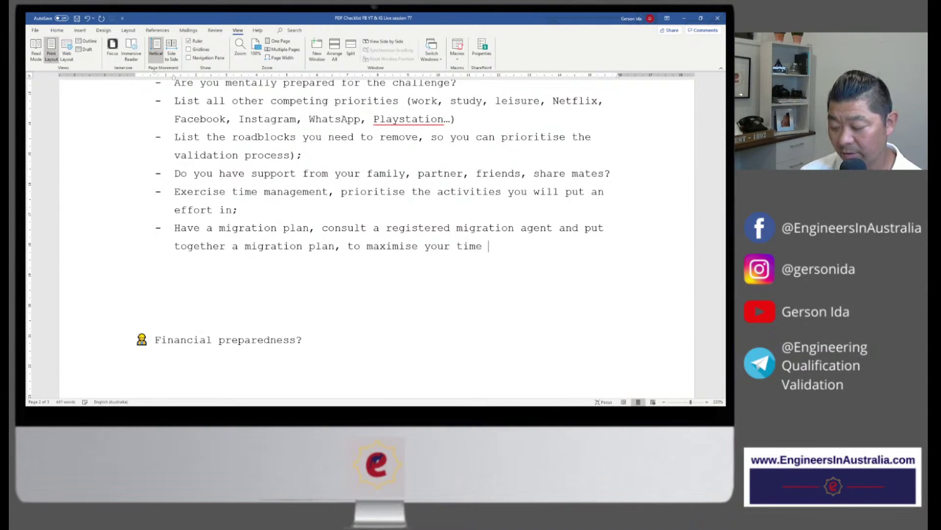
type("in Australia")
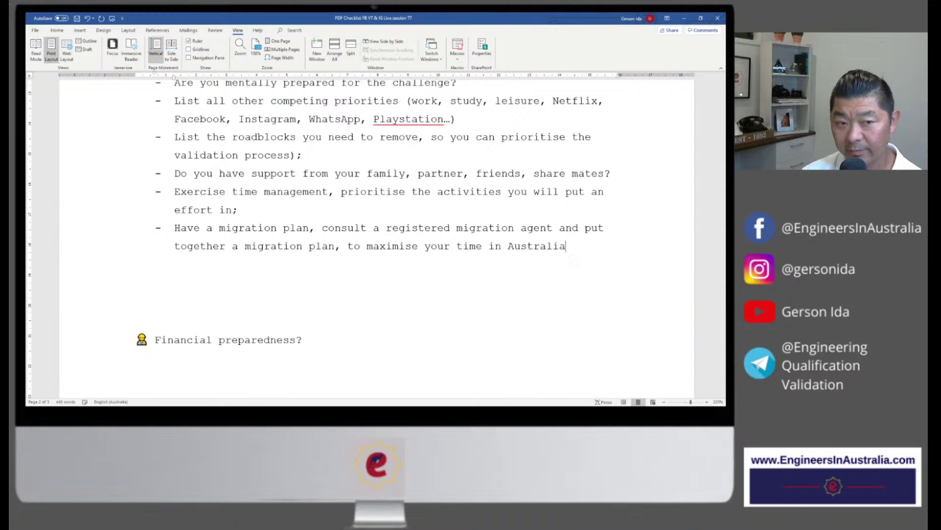
type(" and minimise")
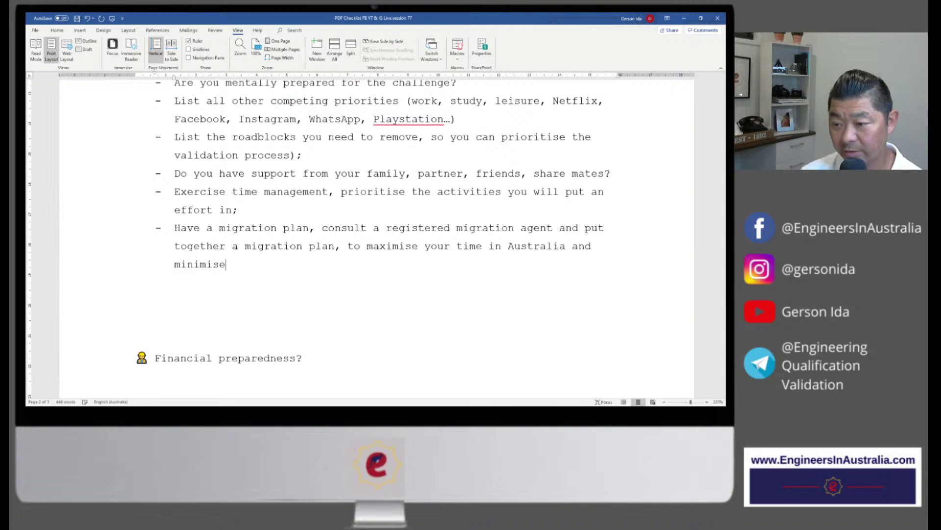
type(" the was")
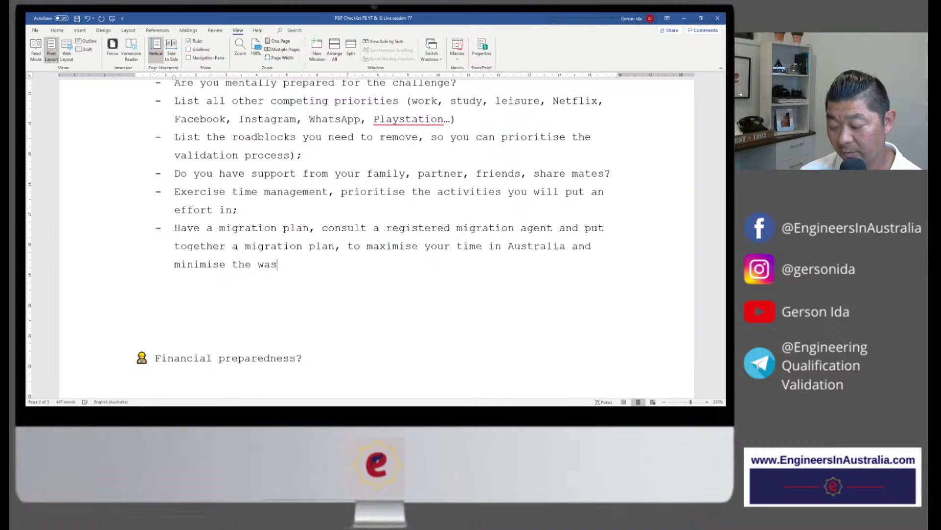
type("te of time and money")
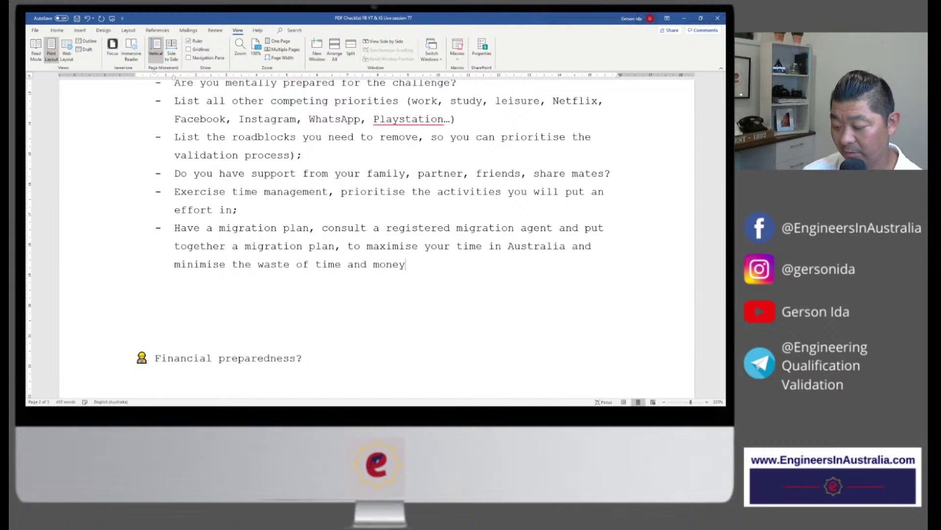
type(" and frustra")
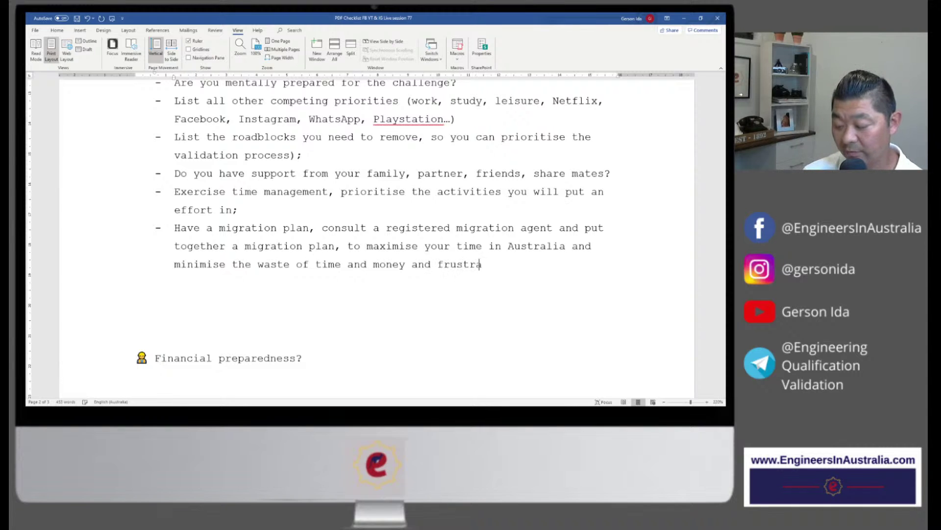
type("tion;")
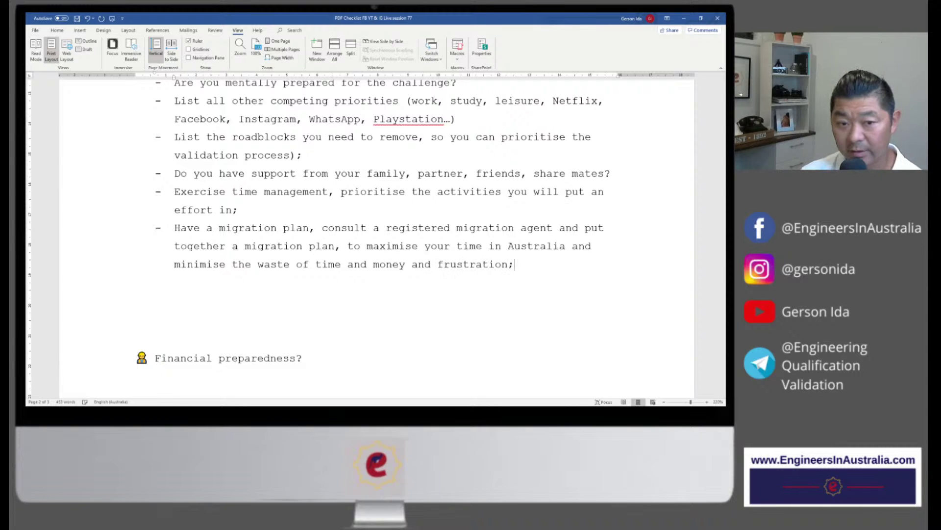
Remove the surplus blank lines between the migration plan bullet and the Financial preparedness heading.
key("Delete")
key("Delete")
key("Delete")
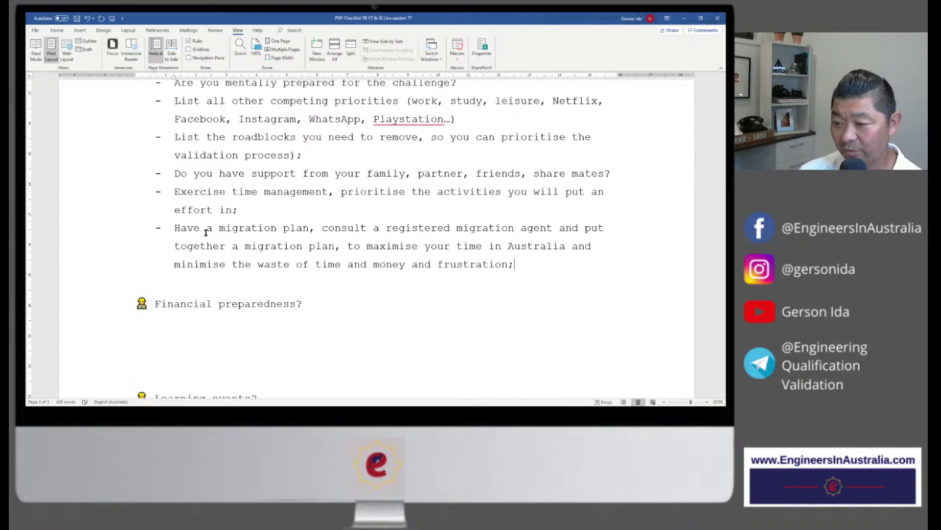
Start a dashed list under the Financial preparedness heading with the bullet "Put together a budget for the validation process;".
key("Down")
key("Down")
key("Return")
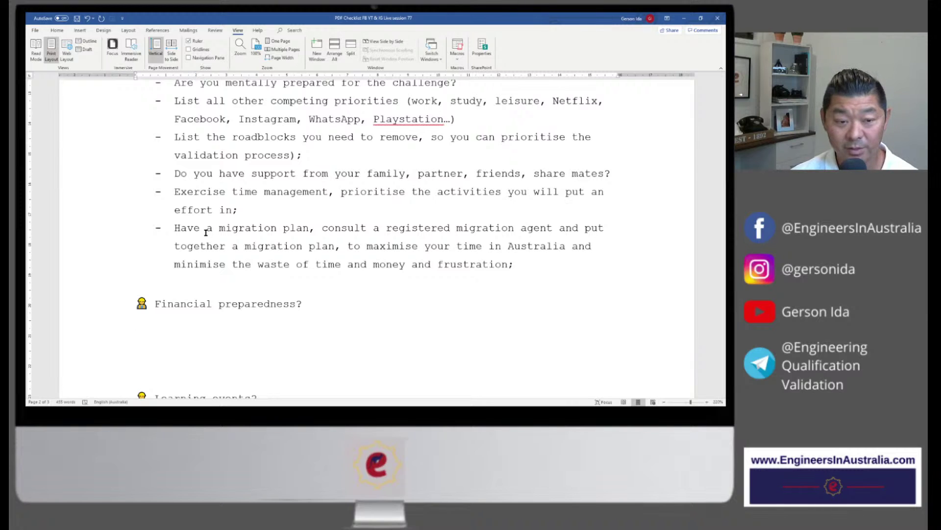
type("-")
key("Tab")
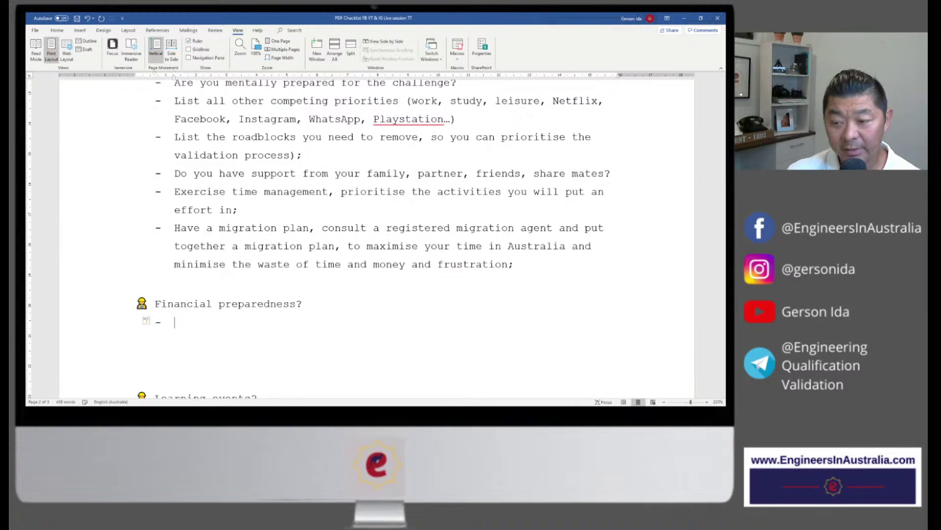
scroll(333, 251, "down", 2)
scroll(333, 251, "down", 3)
scroll(328, 252, "up", 1)
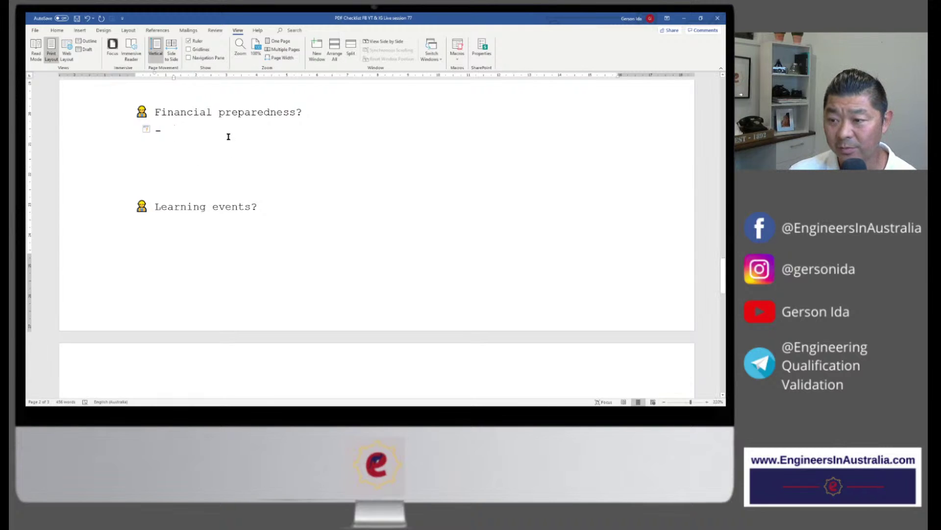
type("Eut together ")
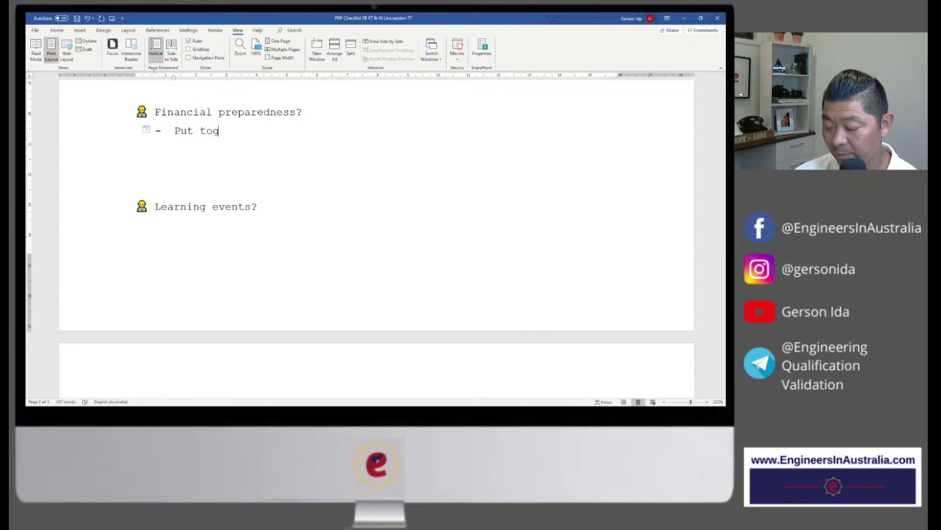
type("a budg")
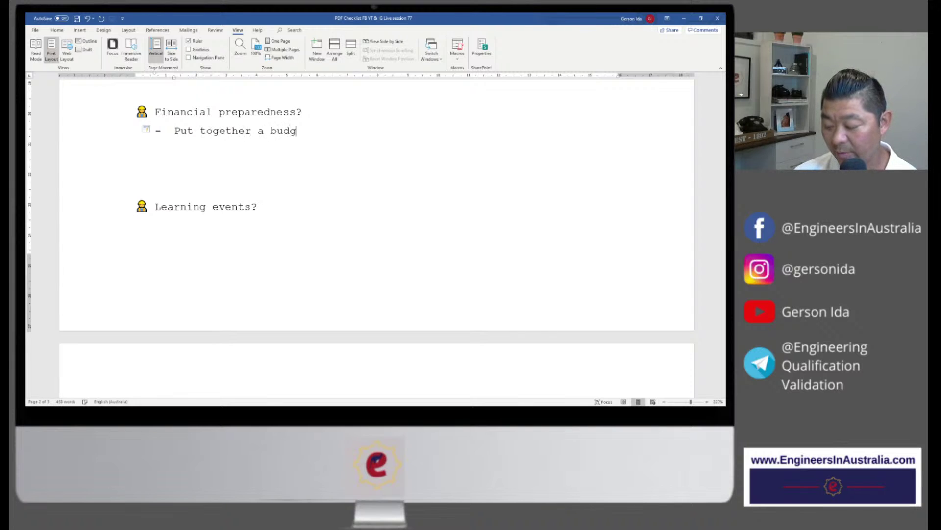
type("et for the valid")
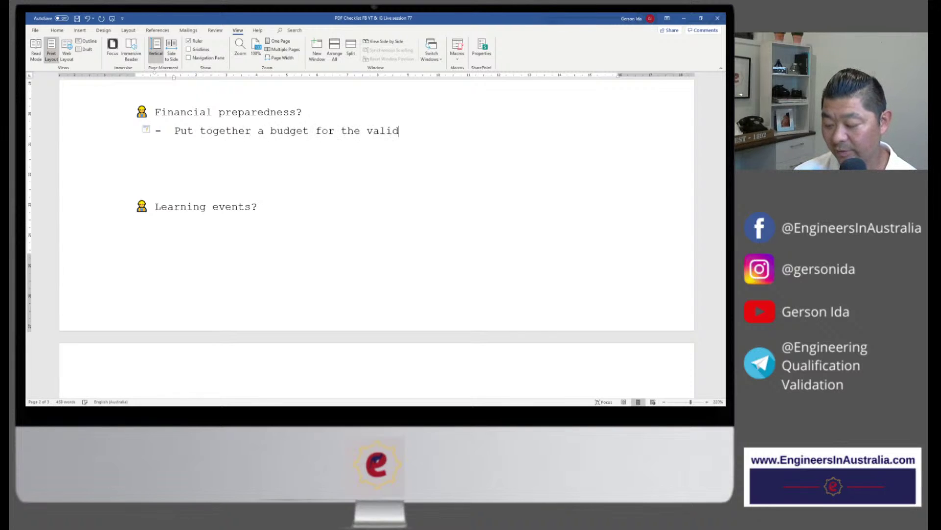
type("ation process;")
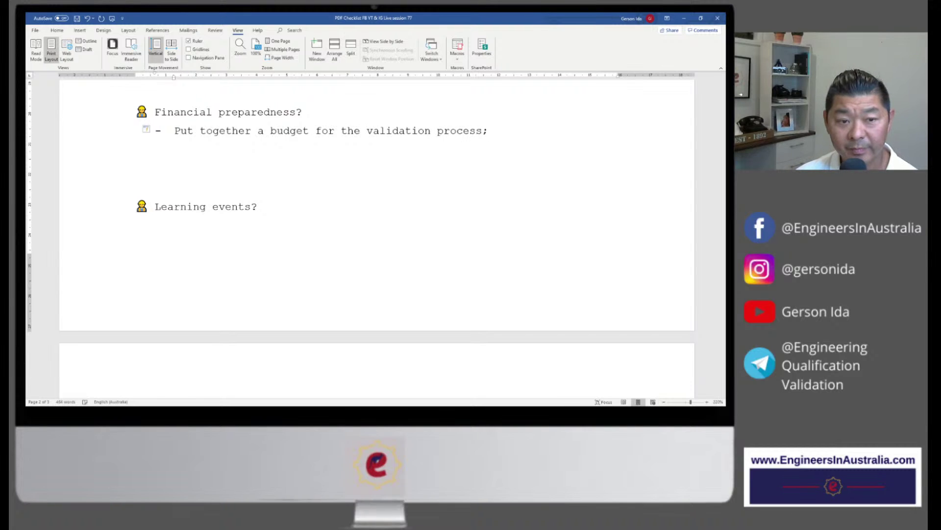
Add a second Financial preparedness bullet reading "Understand how much you will need to spend on English test(s),".
key("Return")
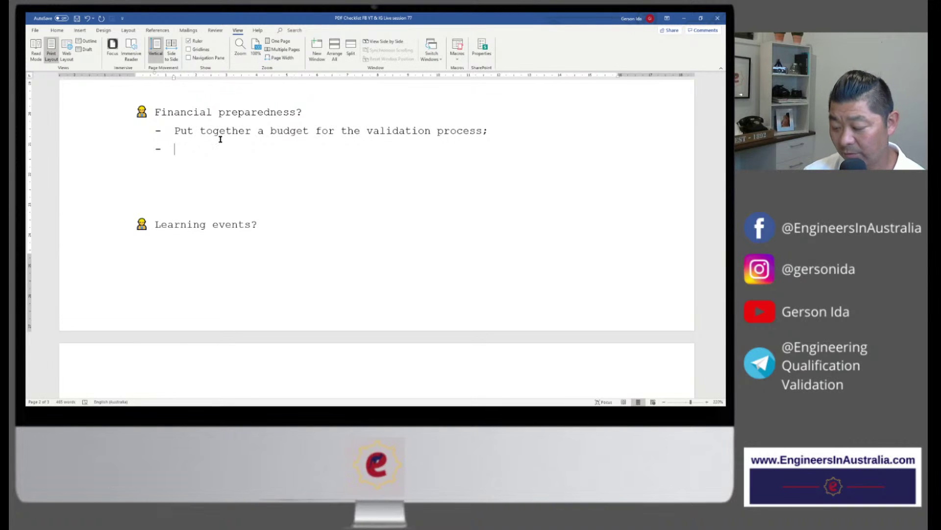
type("Understand")
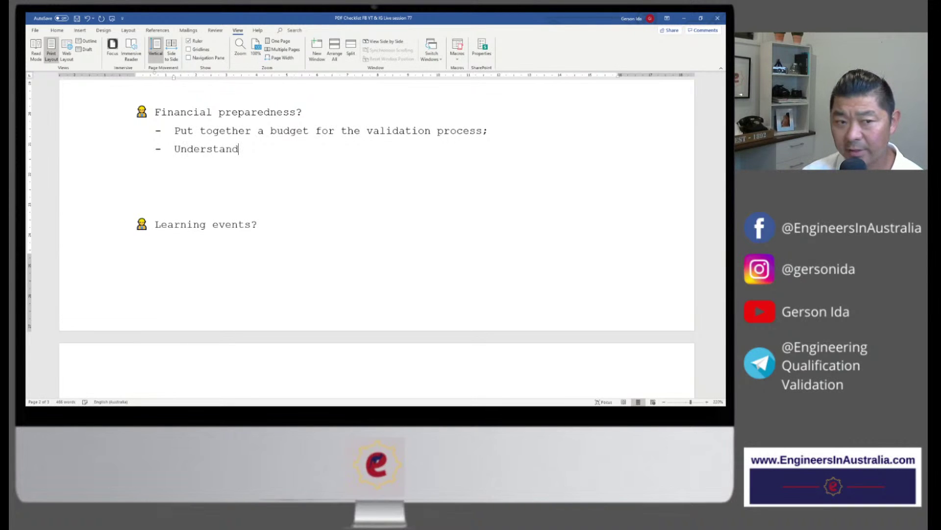
type(" how much ")
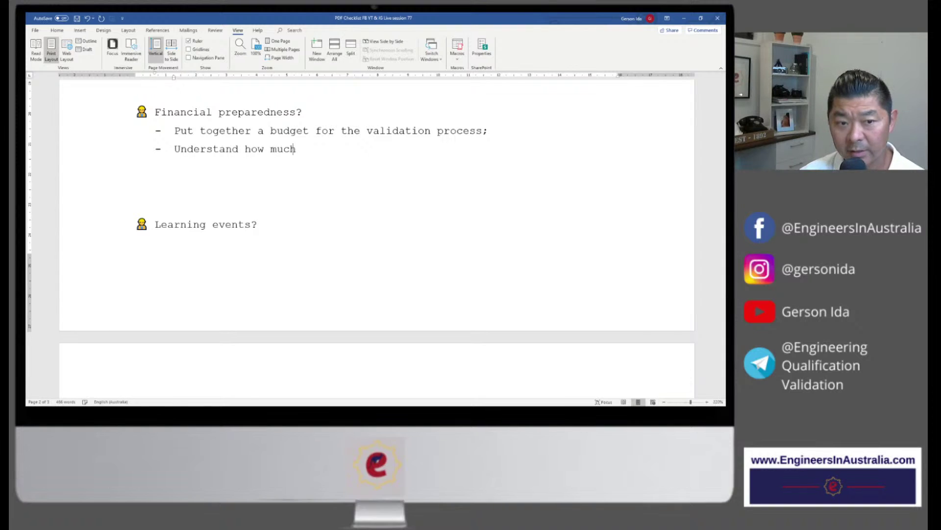
type("you will ")
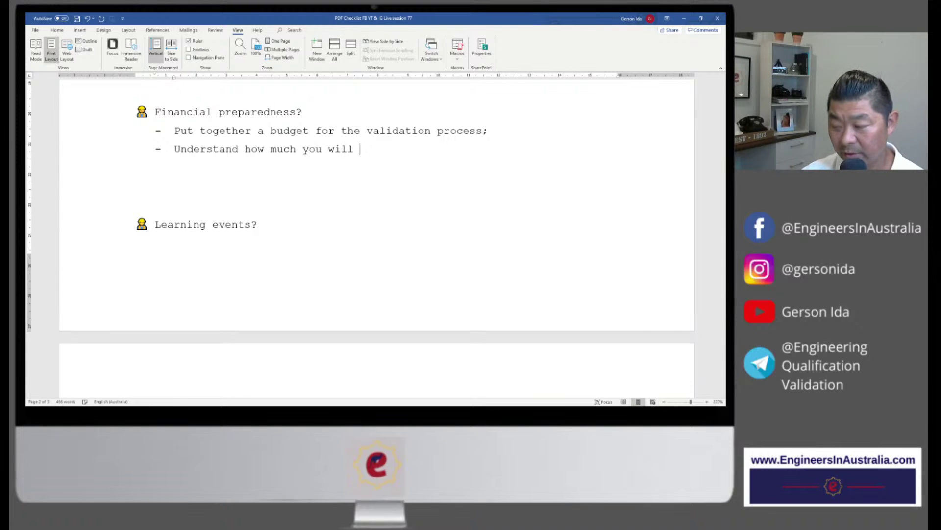
type("need to s")
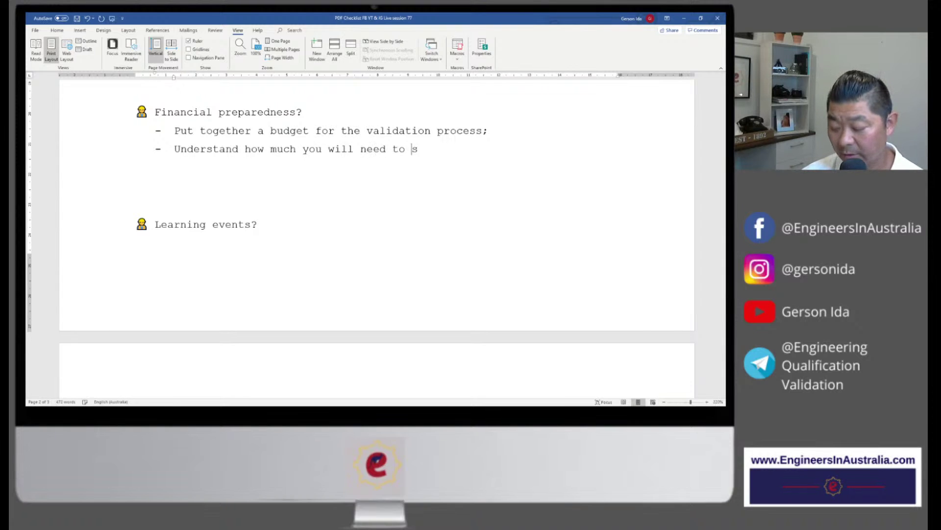
type("pend on ")
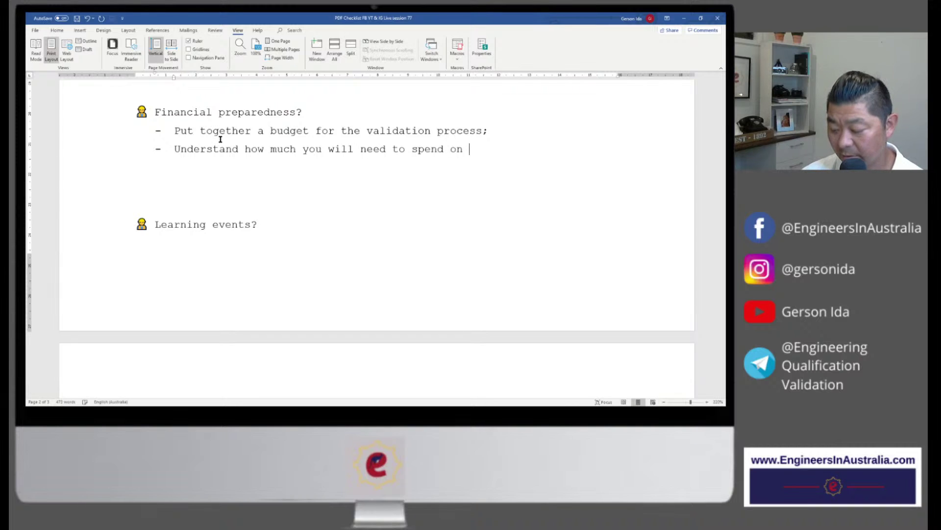
type("English test")
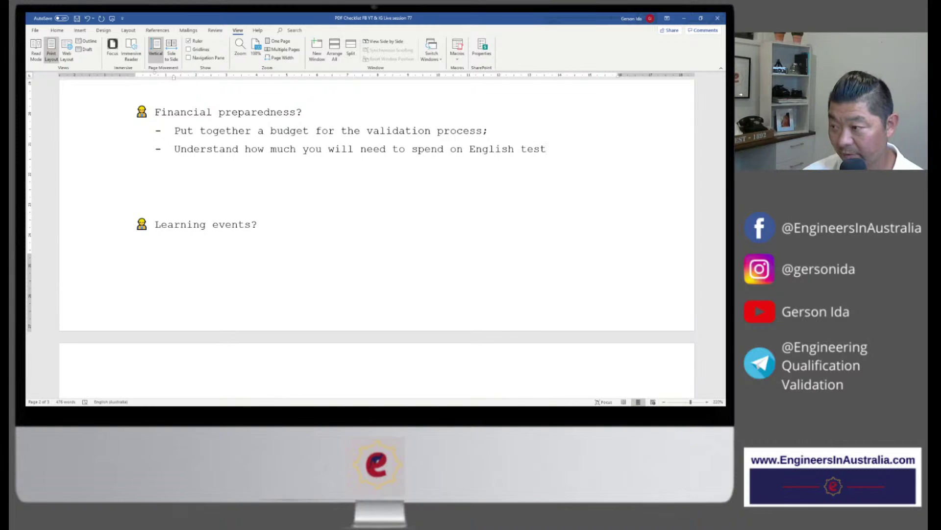
type("(s)")
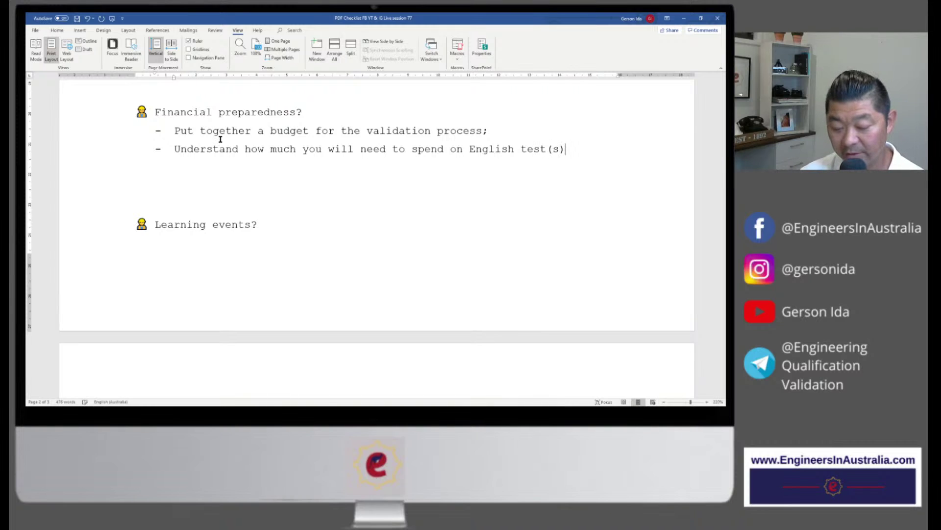
type(", ")
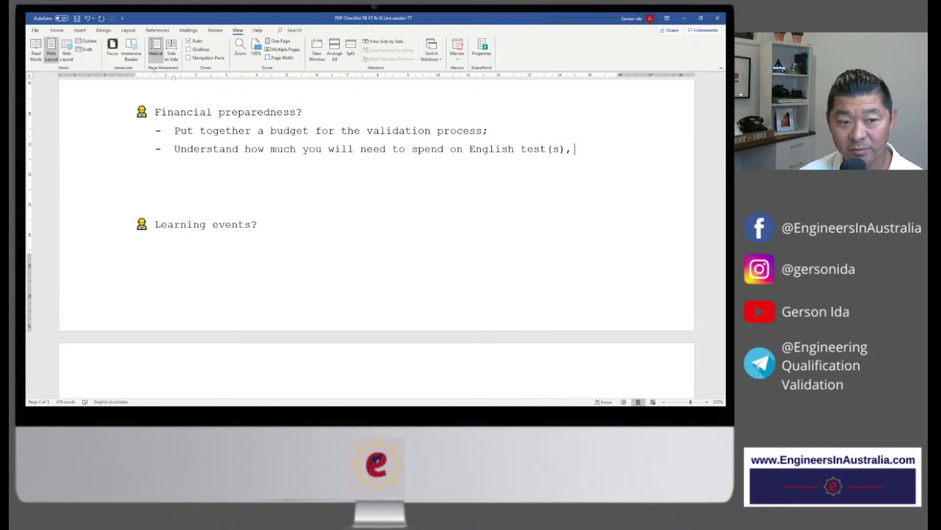
Continue the second Financial preparedness bullet with "translations, courses (if you need to improve your English level),".
type("translatio")
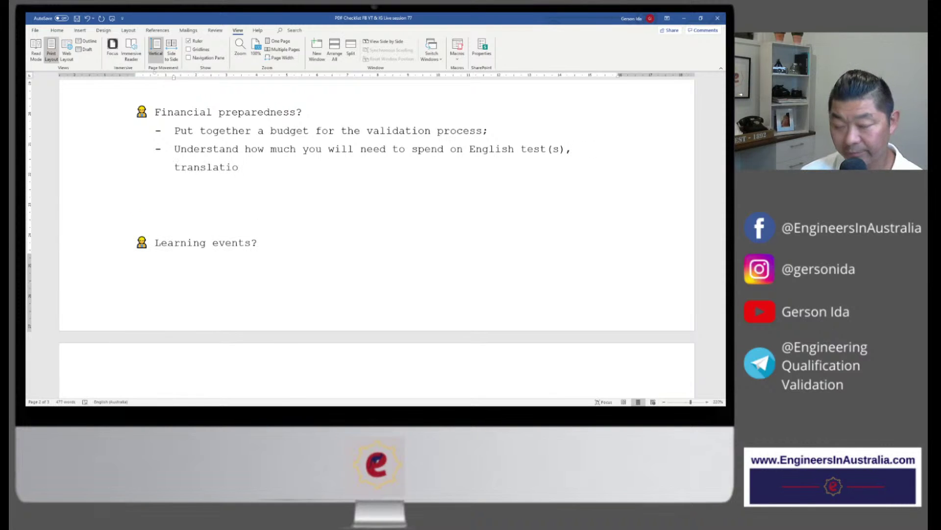
type("n")
type("cour")
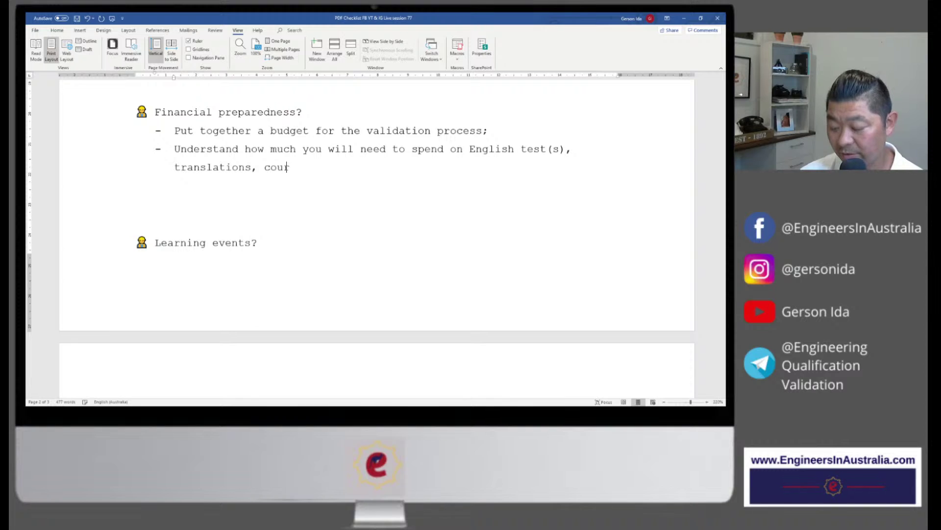
type("ses (if you ")
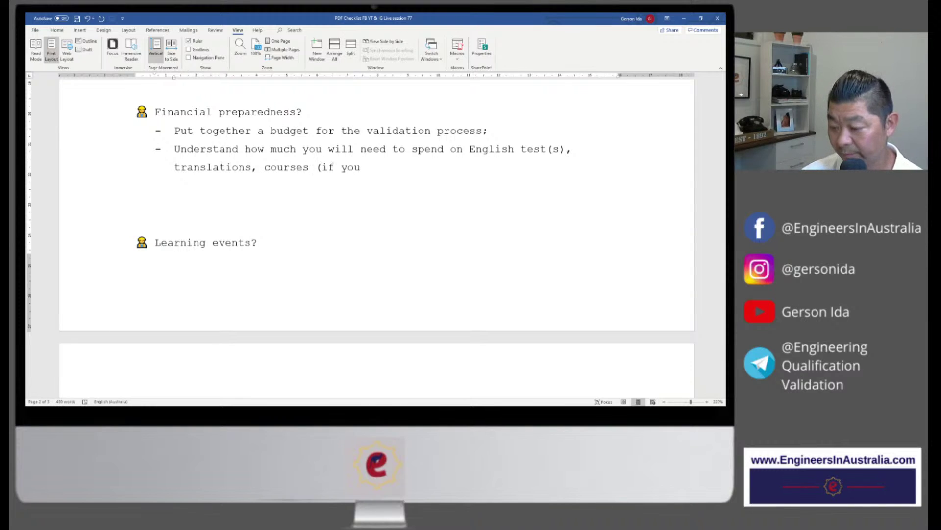
type("need to impr")
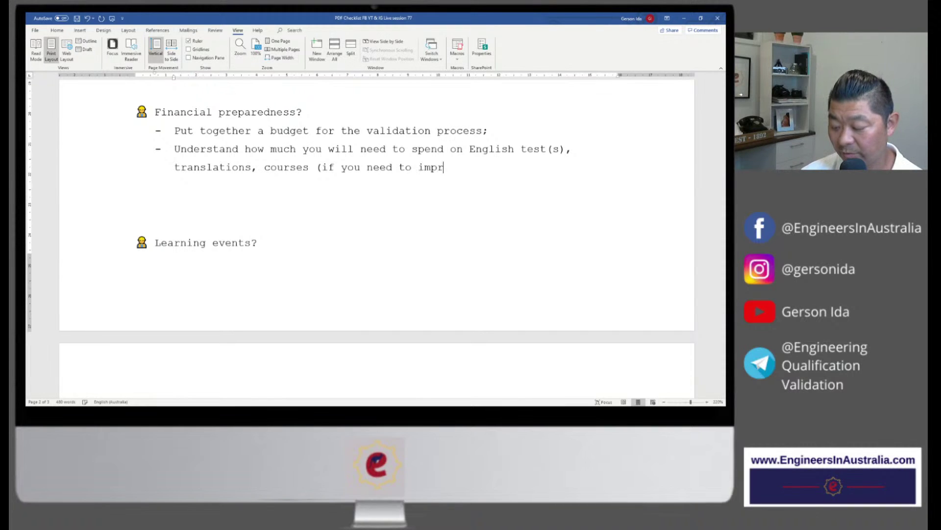
type("ove your Eng")
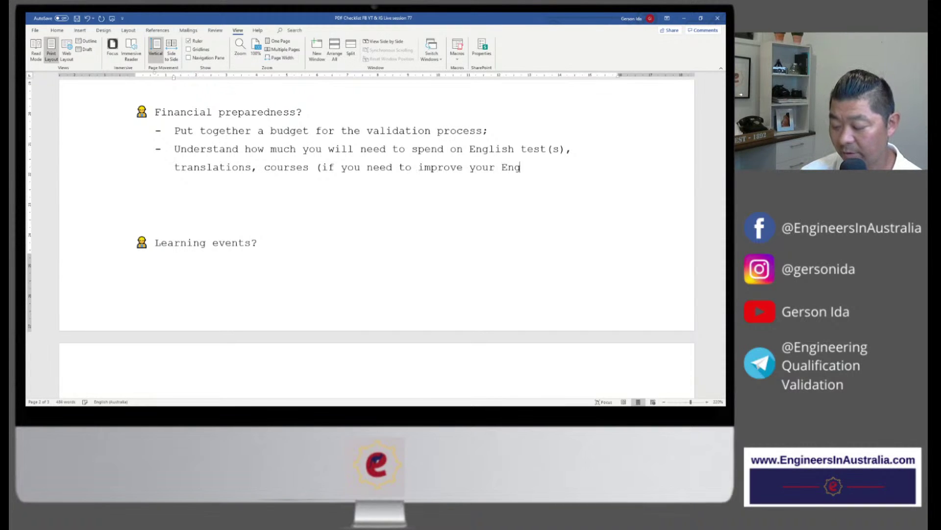
type("lish level")
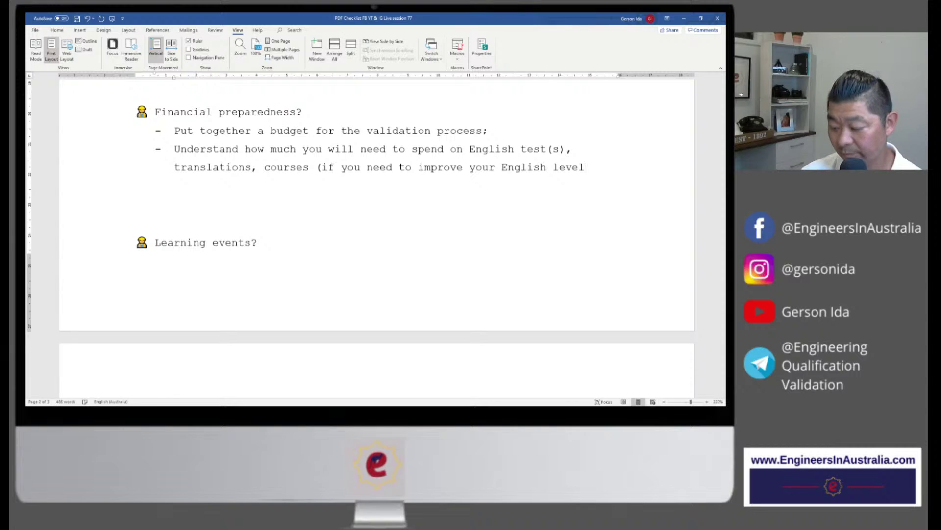
type("),")
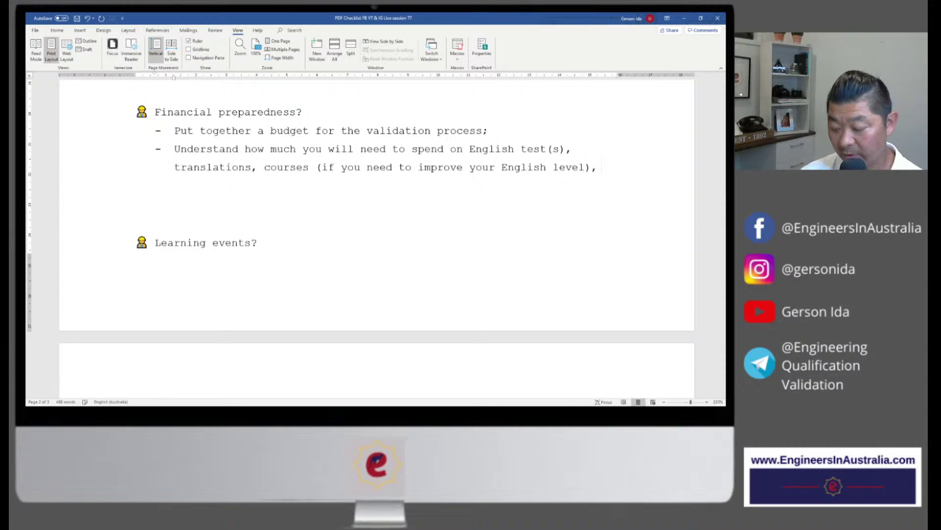
Extend the spending bullet with "Visa fees, mentoring investment, extra time in Australia".
type(" Visa fee")
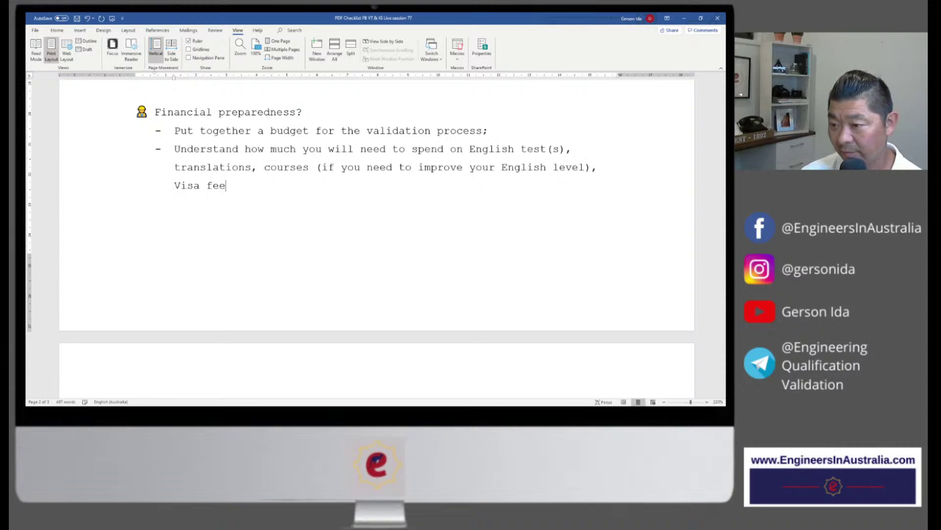
type("s, mentorin")
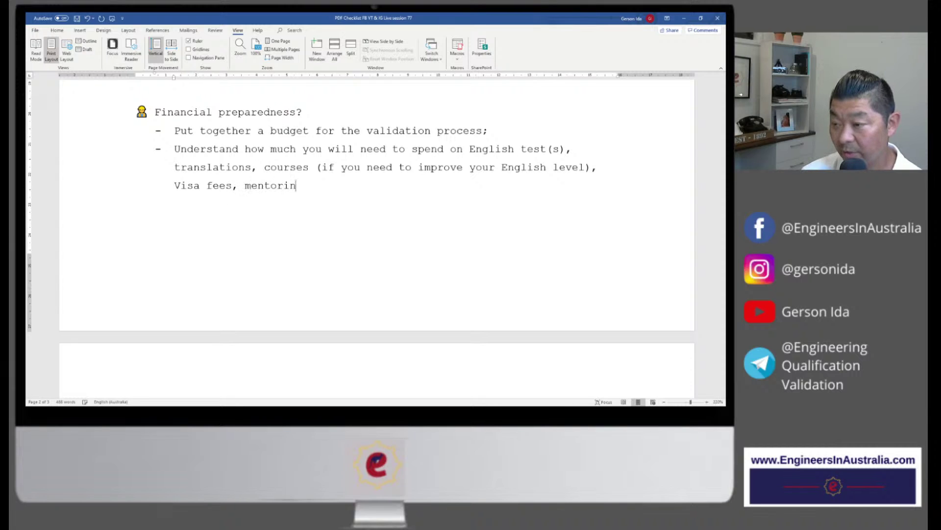
type("g investme")
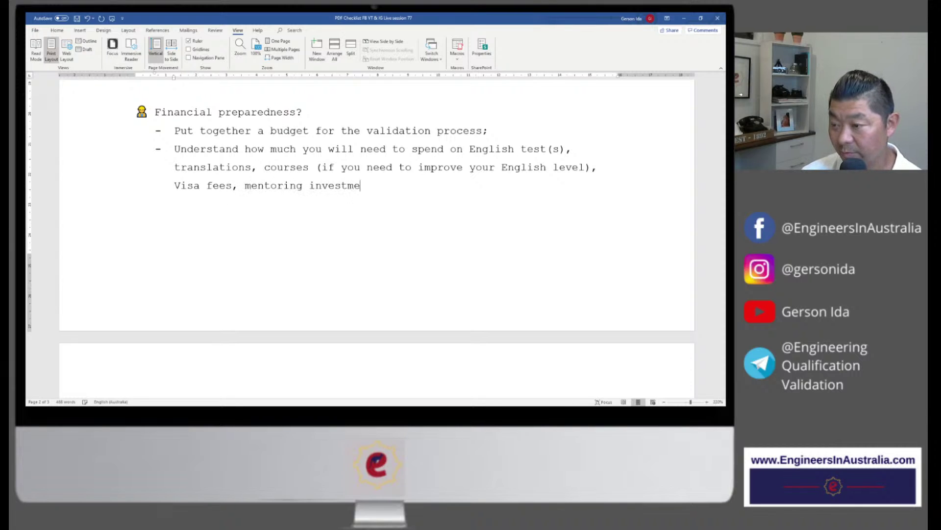
type("nt, ext")
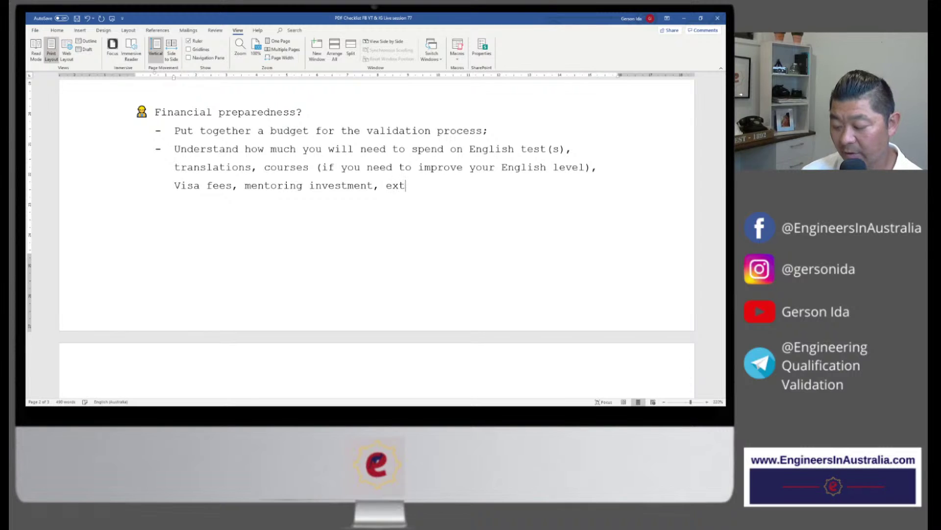
type("ra time i")
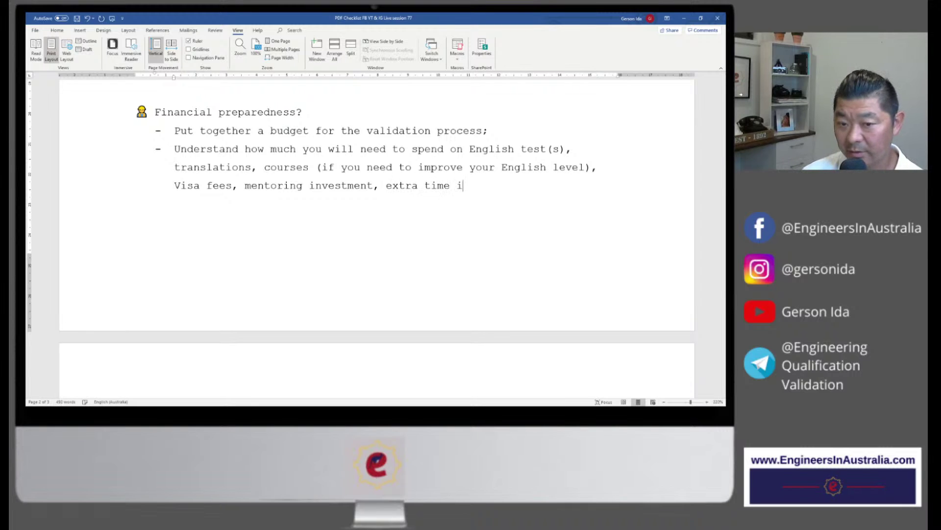
type("n Asutral")
key("BackSpace")
key("BackSpace")
key("BackSpace")
key("BackSpace")
key("BackSpace")
key("BackSpace")
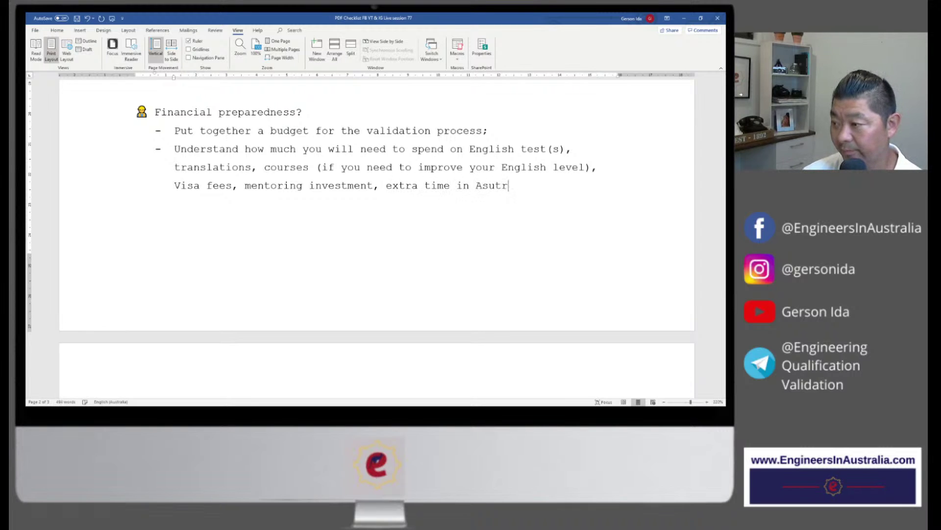
type("ustrali")
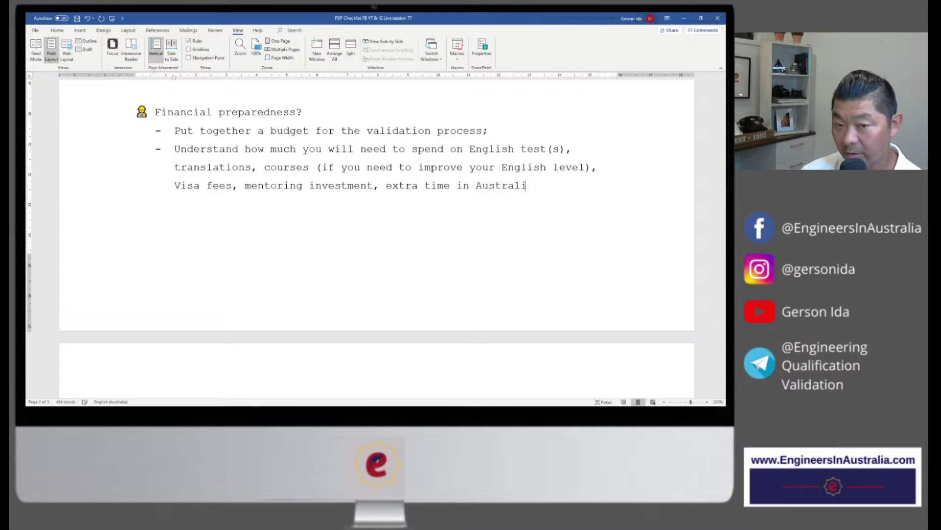
Finish the spending bullet with "(accommodation, food, leisure etc);" after the extra time in Australia.
type("a (ac")
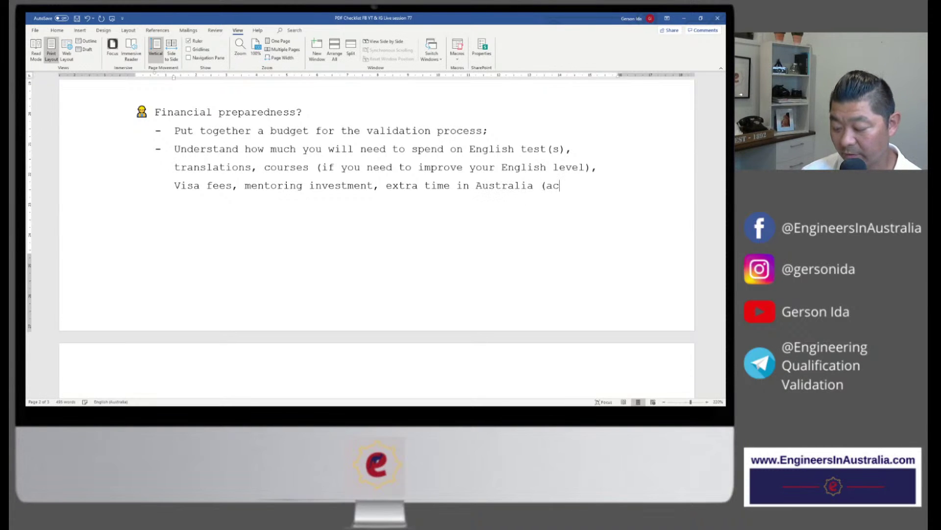
type("commodation")
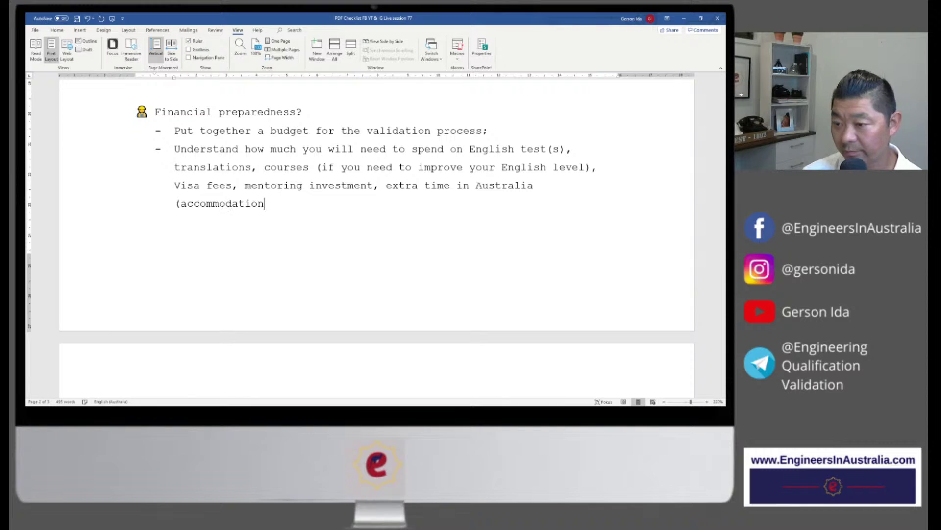
type(", food, ")
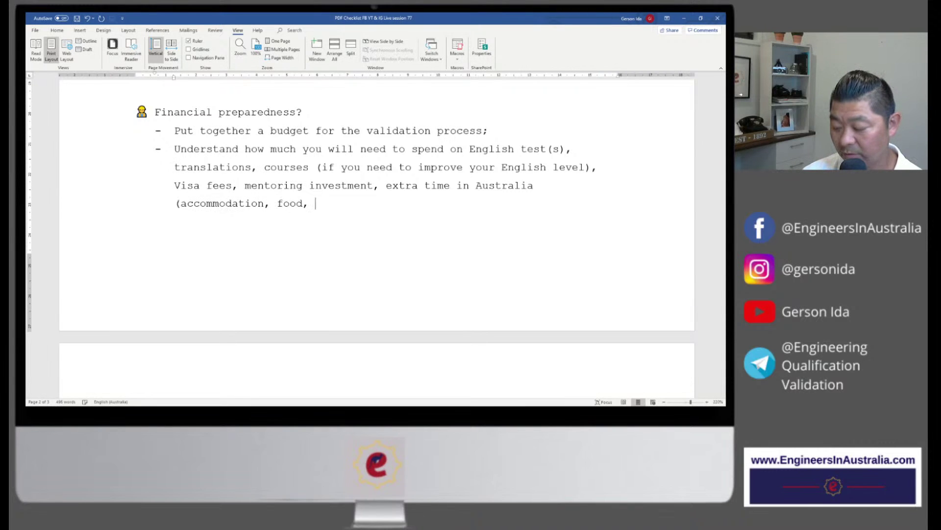
type("leisure")
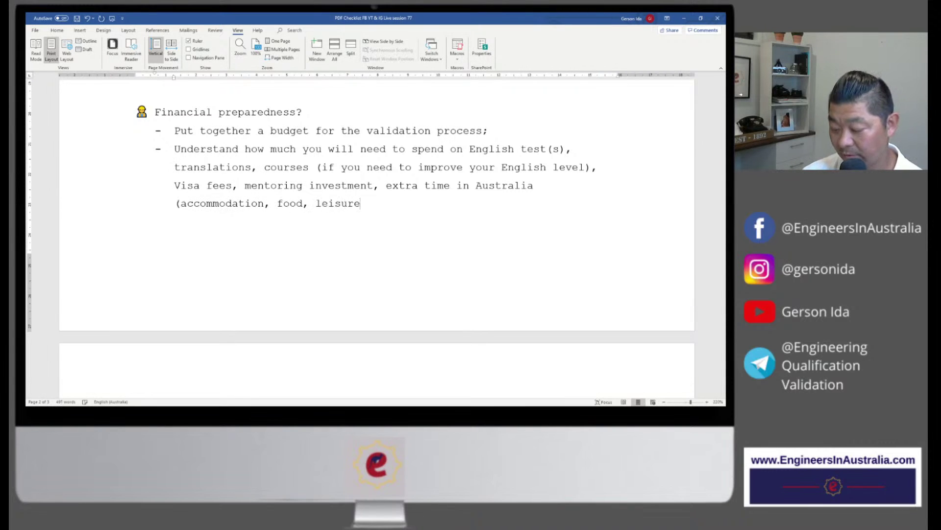
type(" etc);")
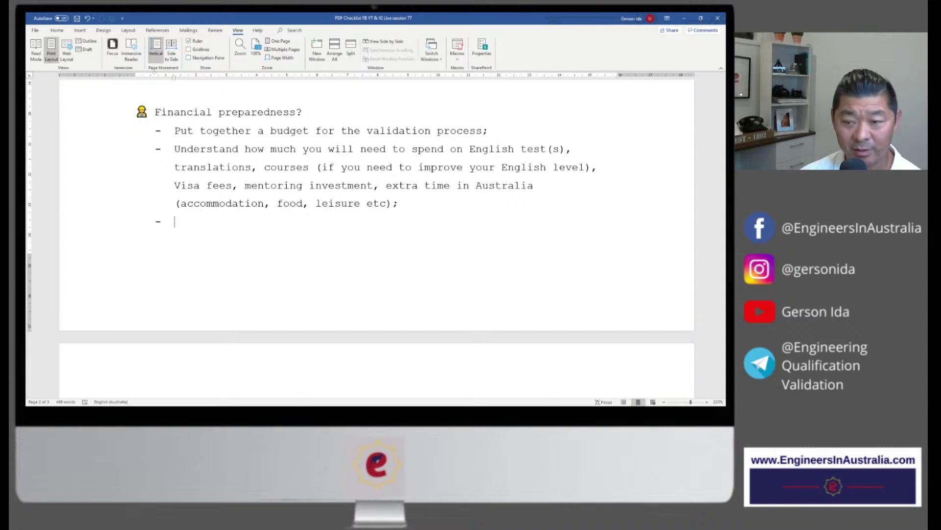
Add a third Financial preparedness bullet reading "List the things that can consume your money and prioritise them.".
type("Li")
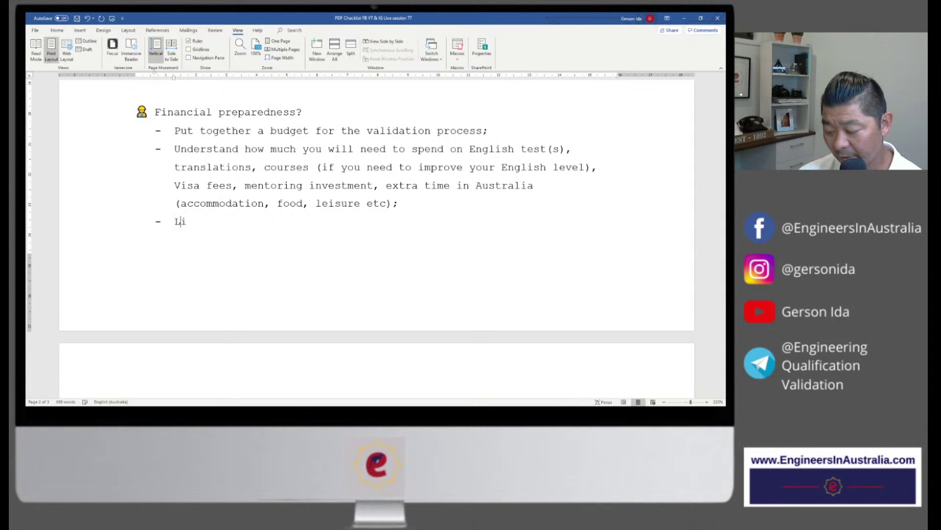
type("st the thi")
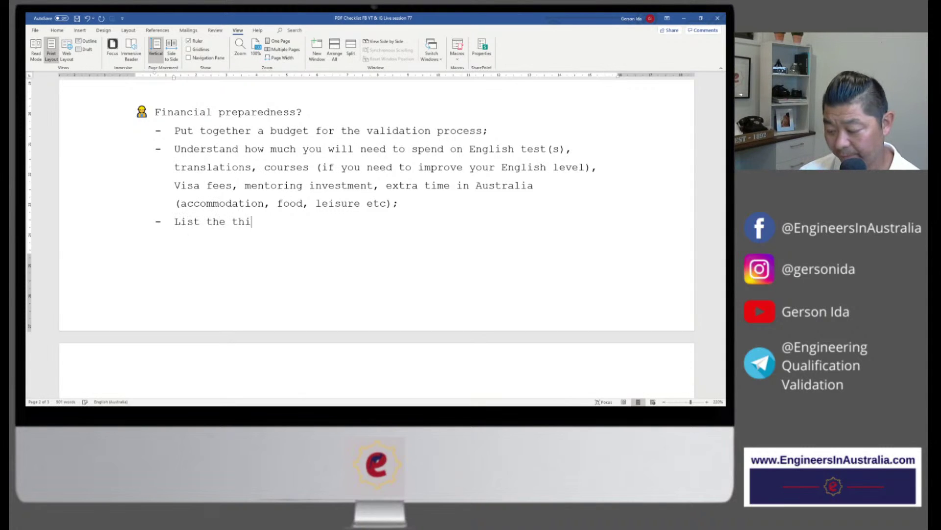
type("ngs that can consume")
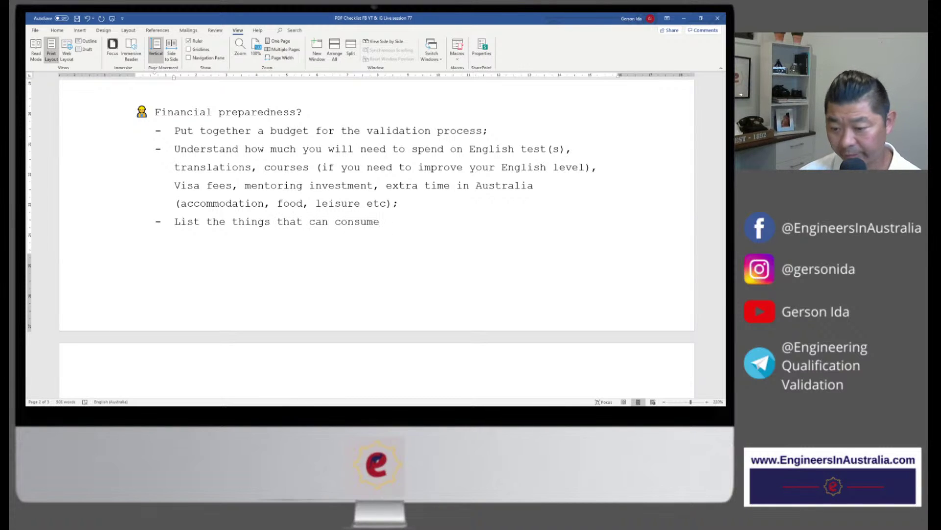
type(" your money")
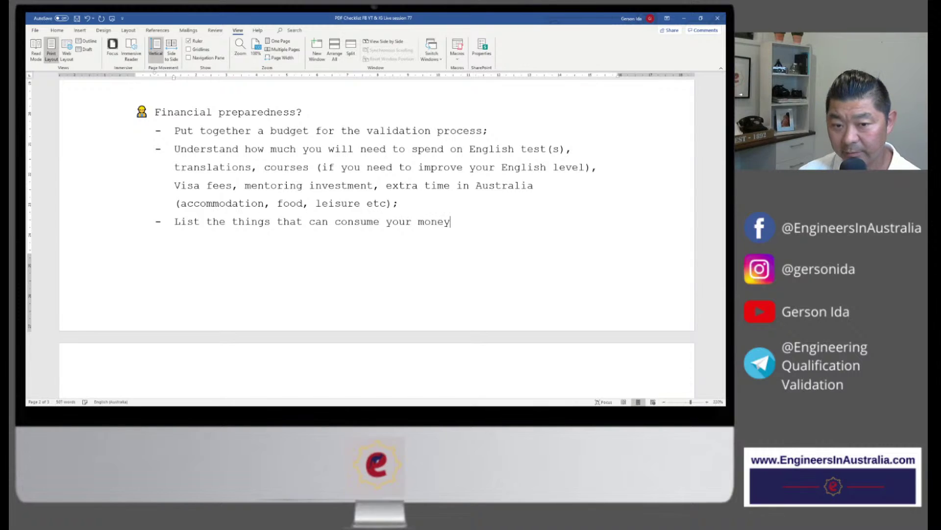
type(" and prior")
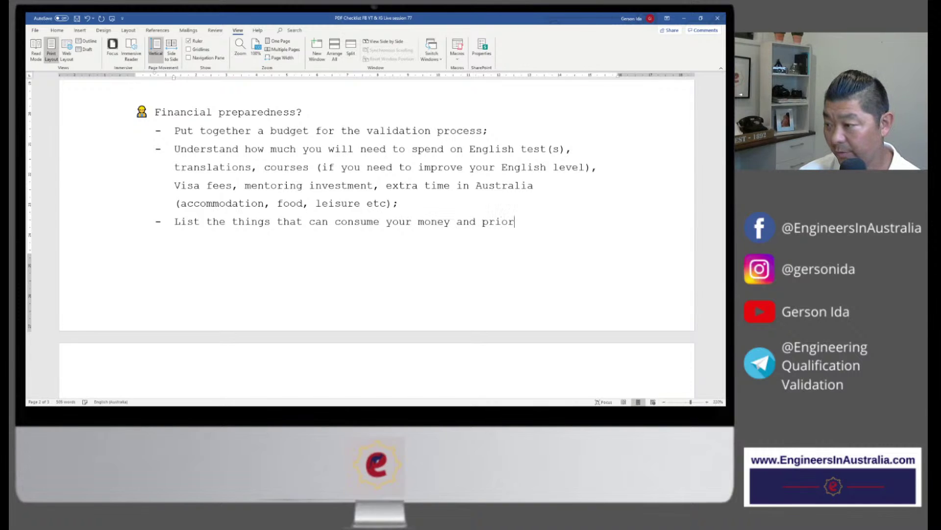
type("itise t")
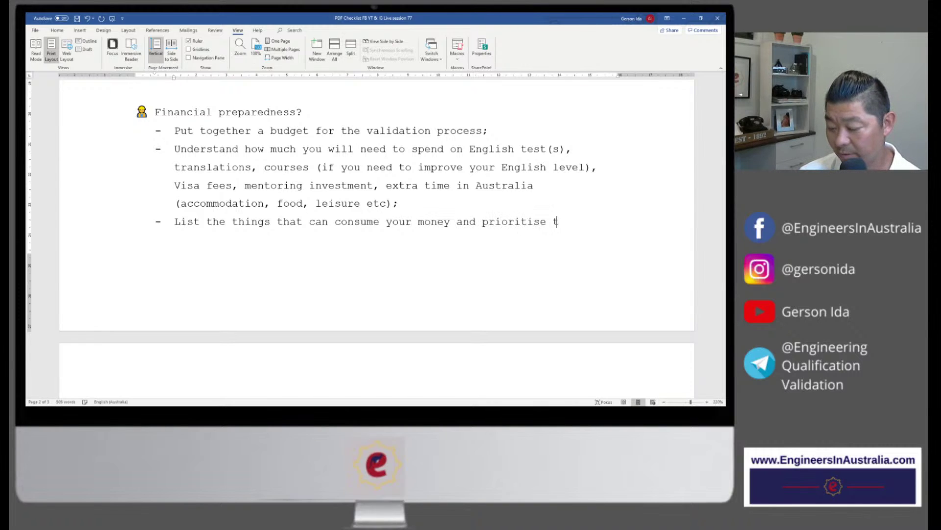
type("hem.")
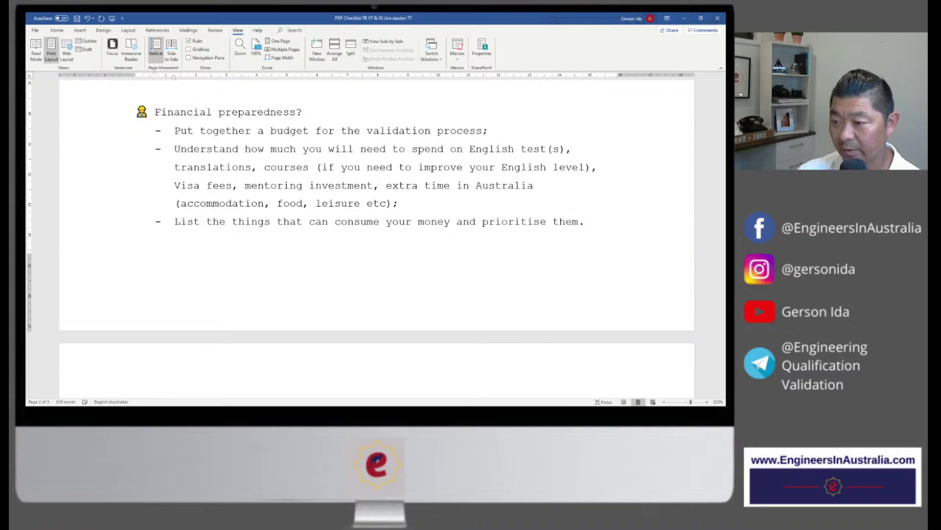
Remove the surplus blank lines above the Learning events heading.
scroll(199, 130, "down", 5)
left_click(209, 123)
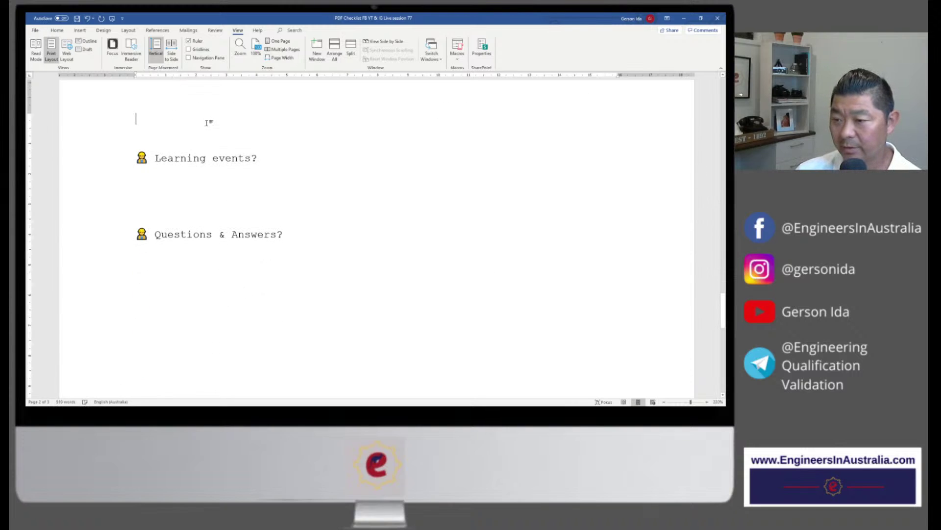
key("Delete")
key("Delete")
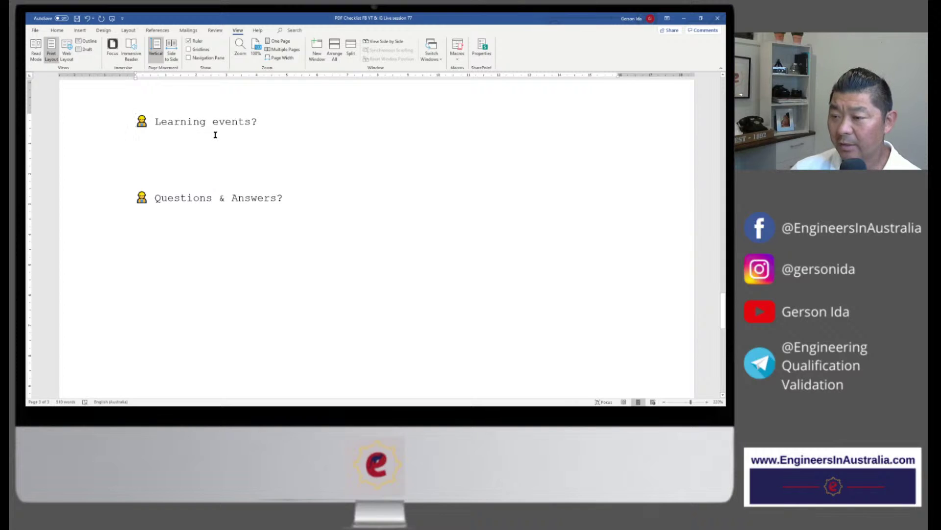
Start a dashed list under the Learning events heading with the text "List of your CPD".
left_click(217, 136)
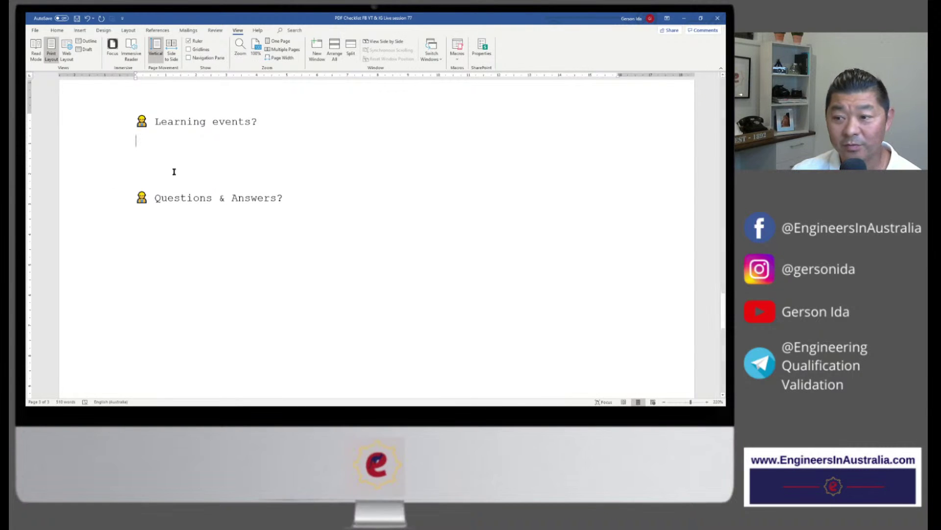
type("-")
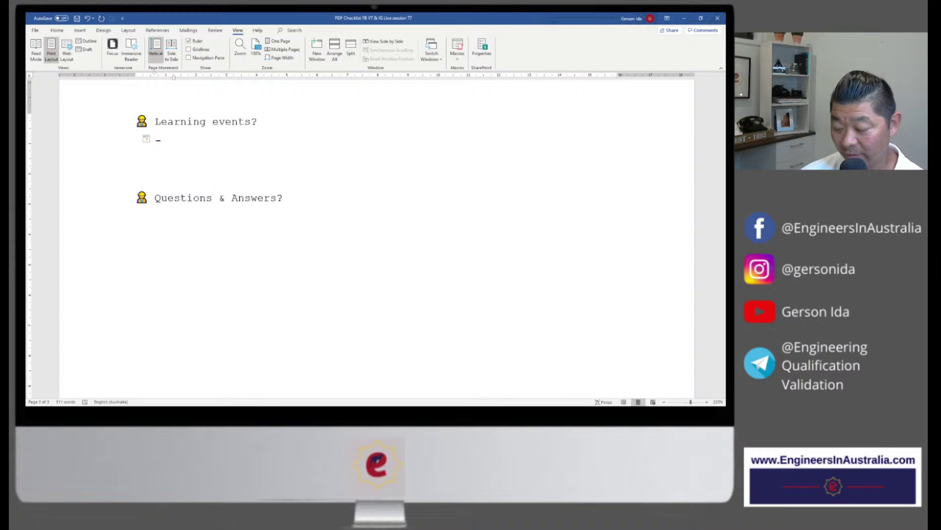
type("List iof")
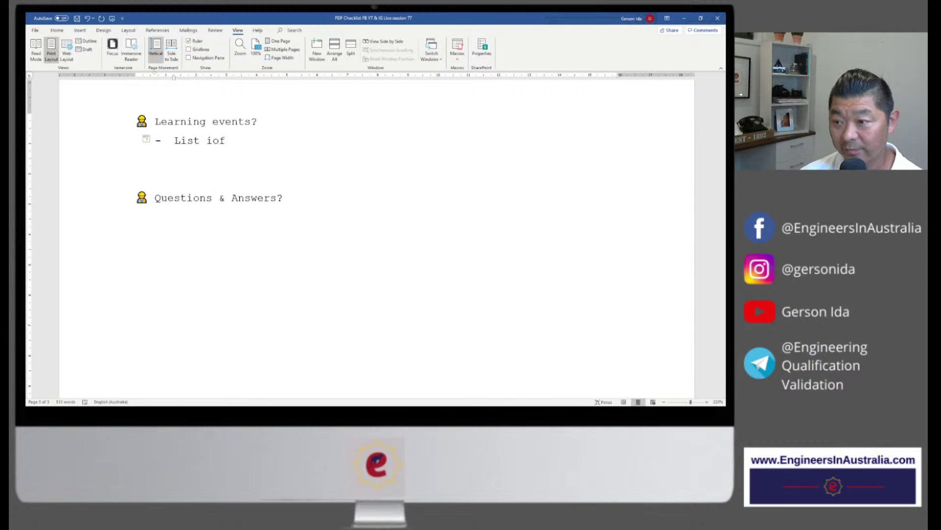
key("BackSpace")
key("BackSpace")
key("BackSpace")
type("of ")
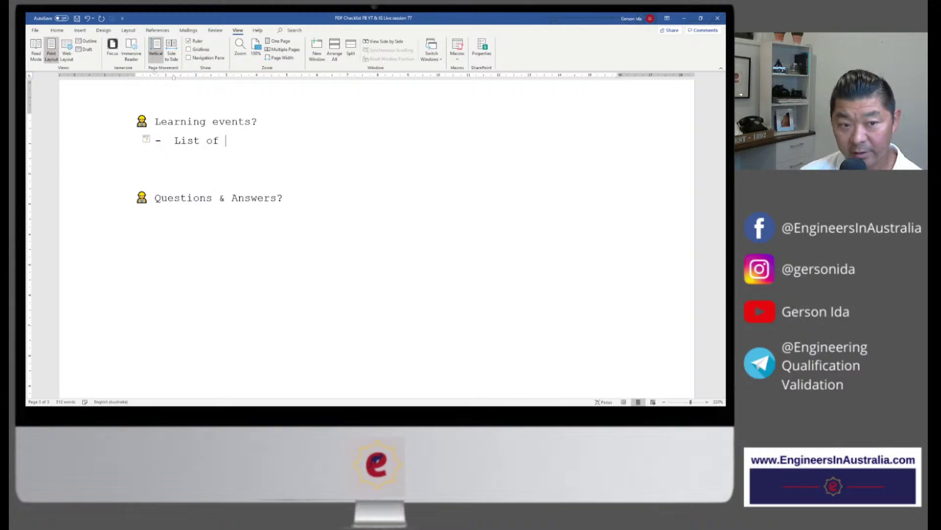
type("your CPD")
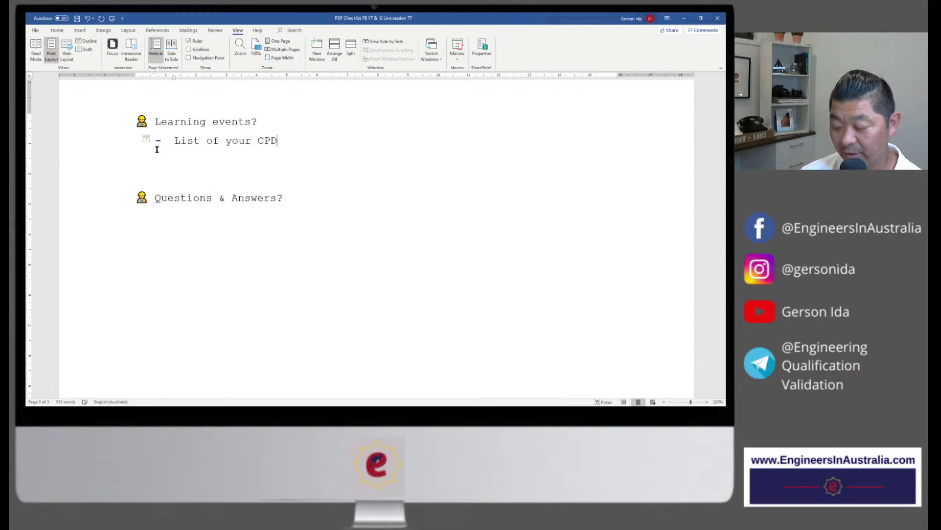
Complete the CPD bullet with "(Continuing Professional Development);" and open a new bullet below it.
type(" (Continui")
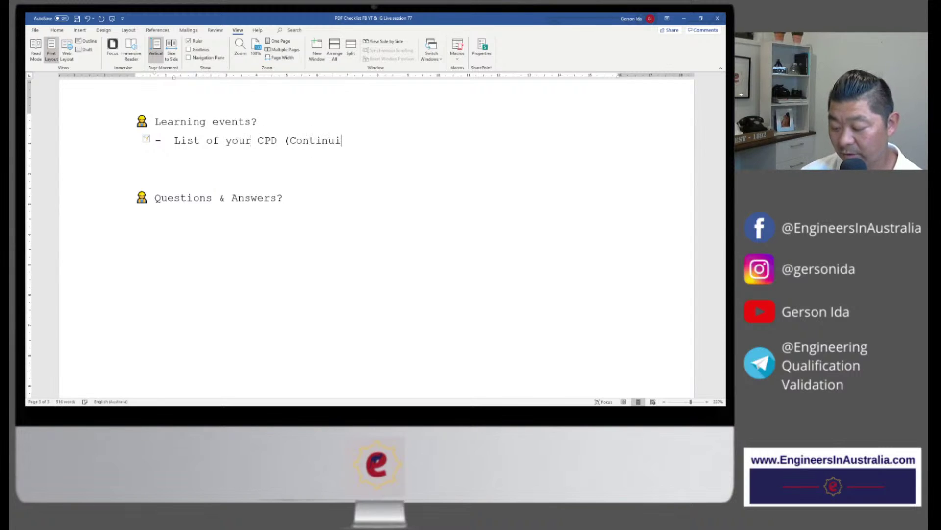
type("ng Professiona")
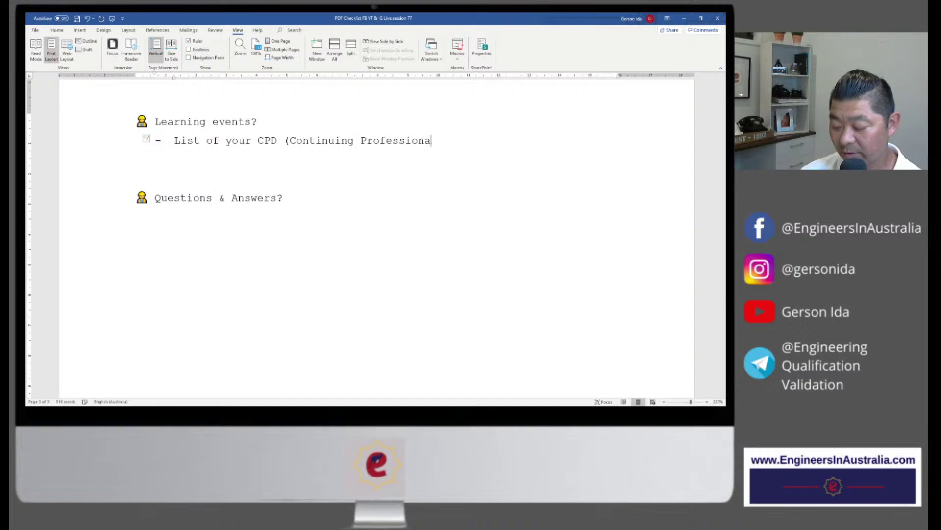
type("l Developmen")
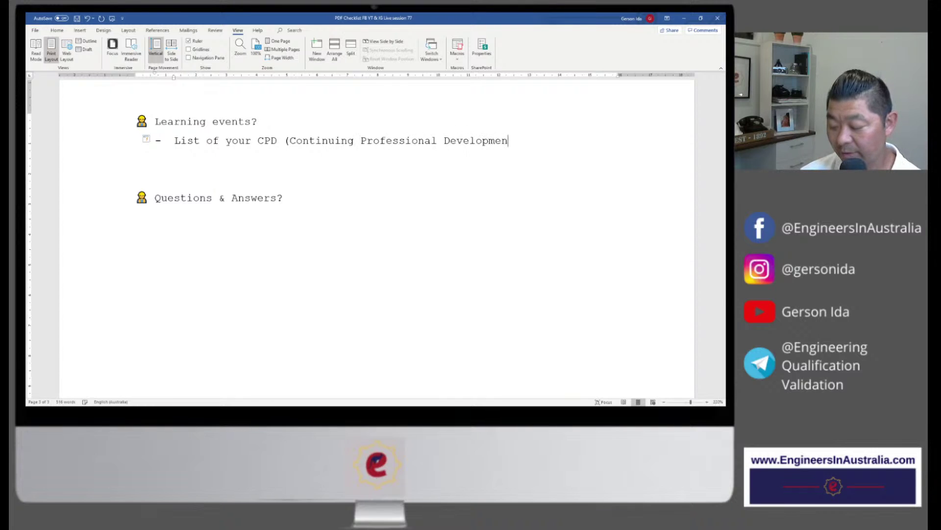
type("t)")
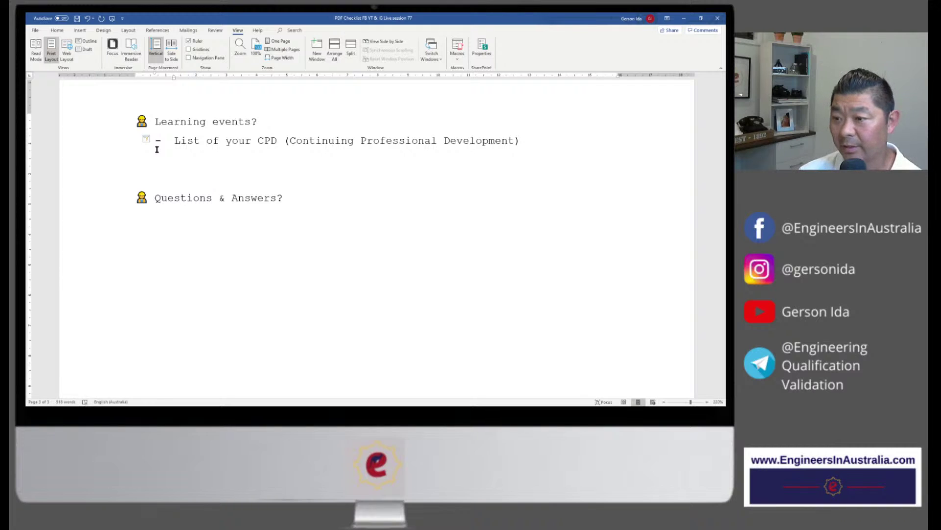
type(";")
key("Return")
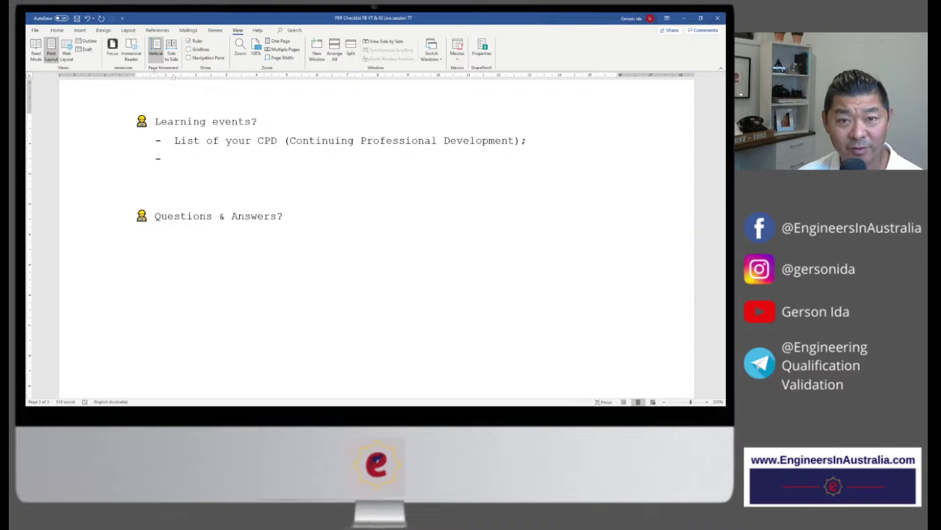
Write the second Learning events bullet as "Learning events that have occurred after your graduation;" and open another bullet.
type("Lear")
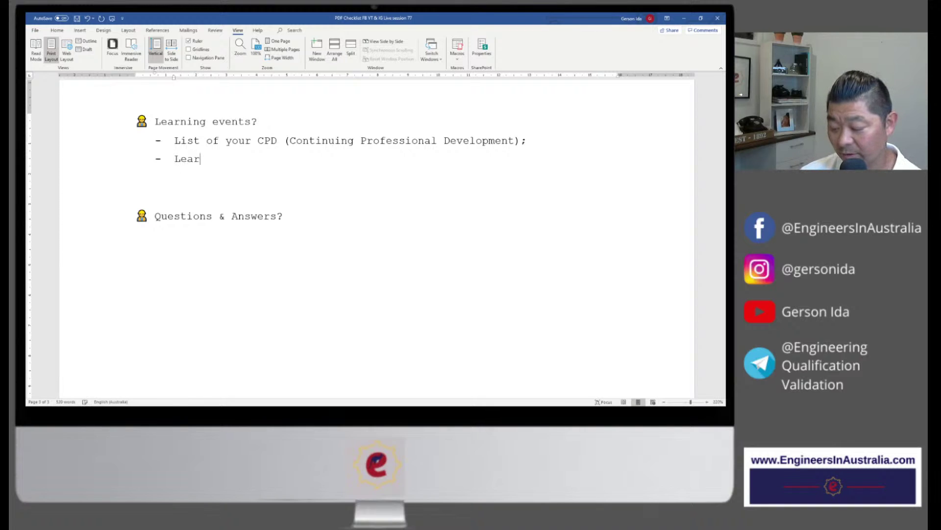
type("ning events")
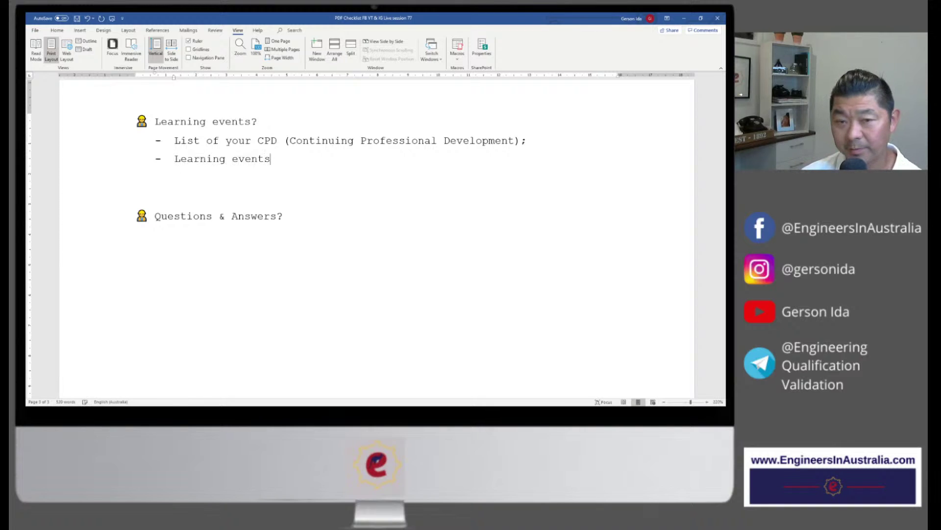
type(" that have ")
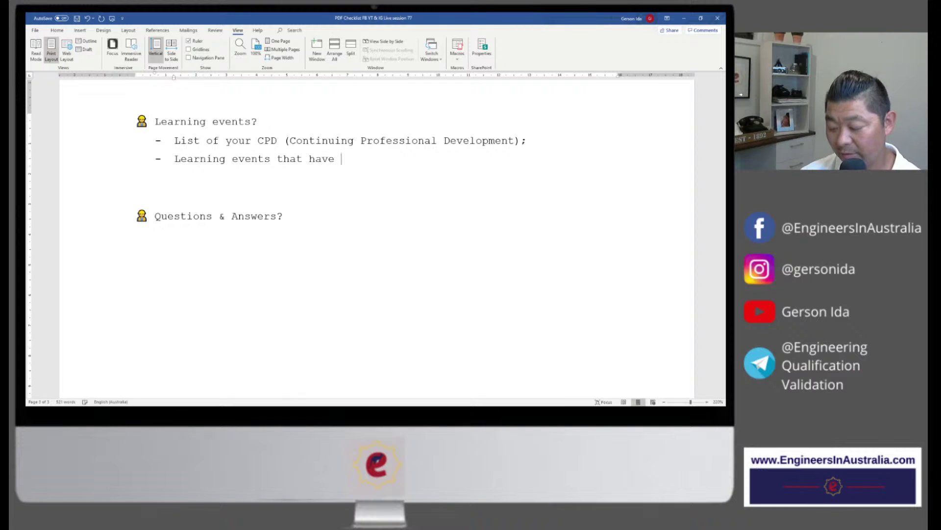
type("occurred af")
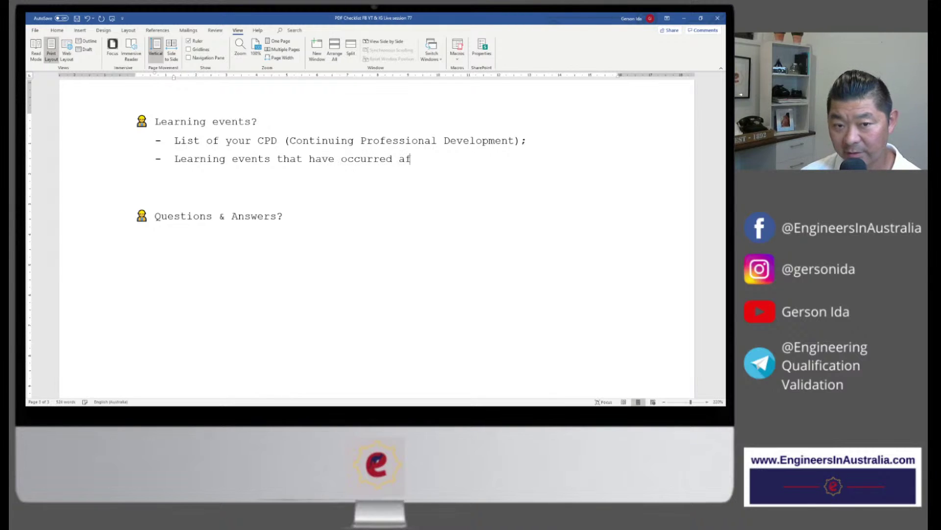
type("ter your gr")
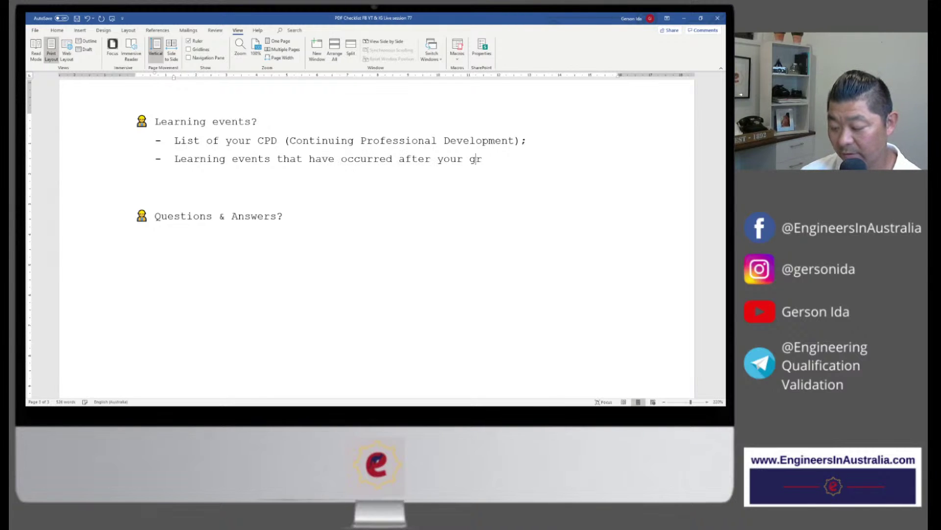
type("aduation;")
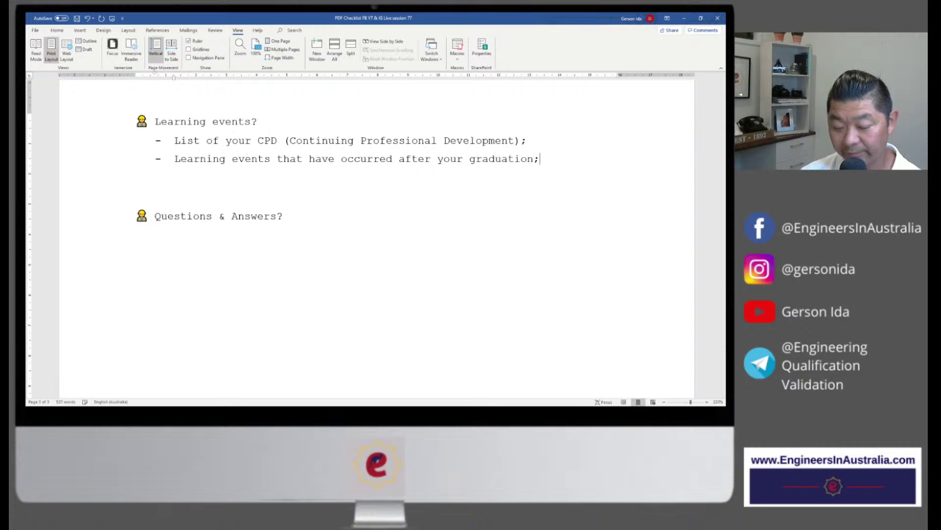
key("Return")
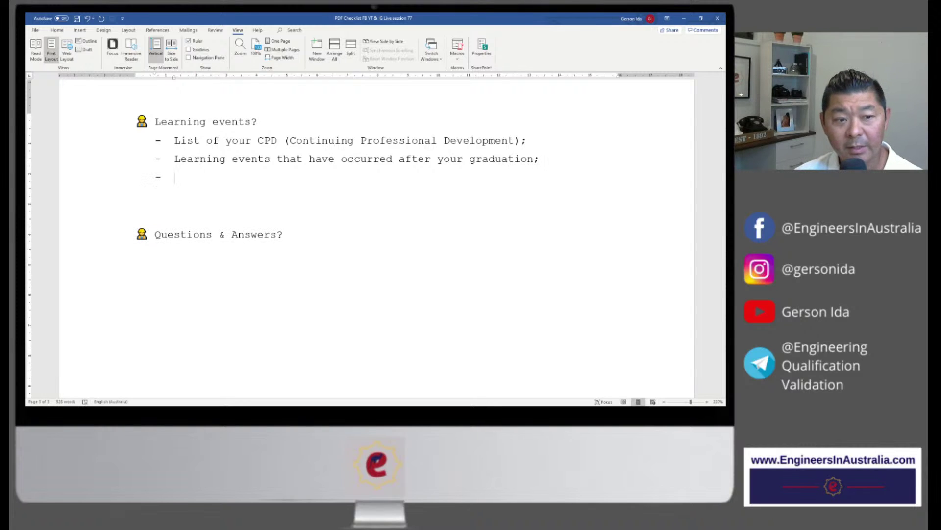
Write the third Learning events bullet as "Post-gratuation studies;" and begin a fourth bullet with "Cofneren".
type("P")
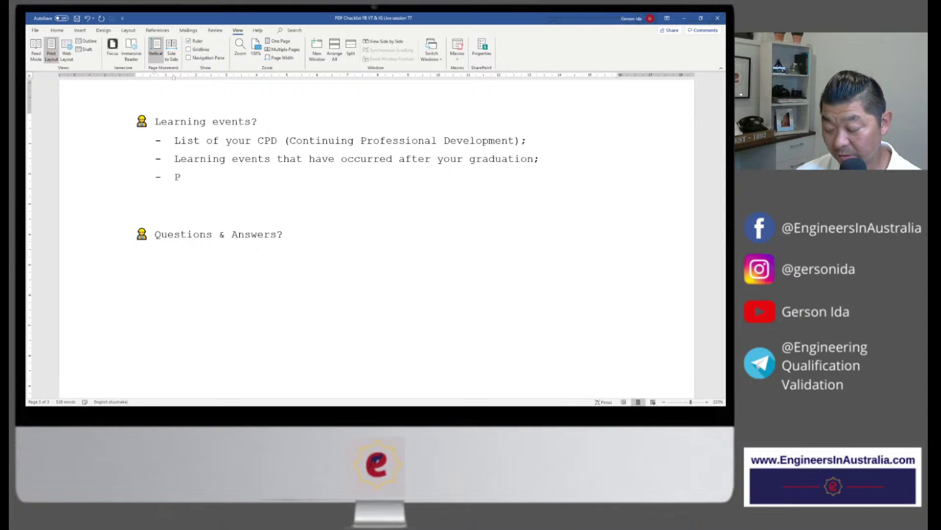
type("ost-gratu")
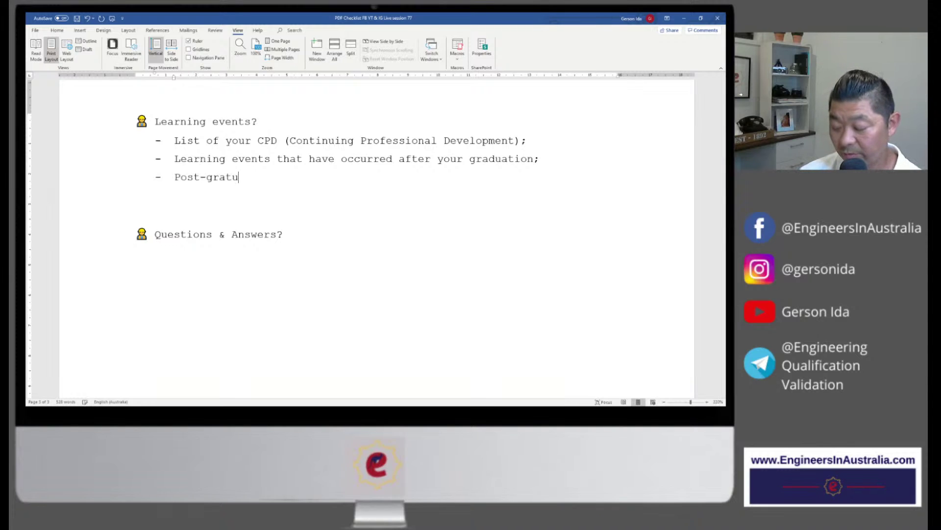
type("ation ")
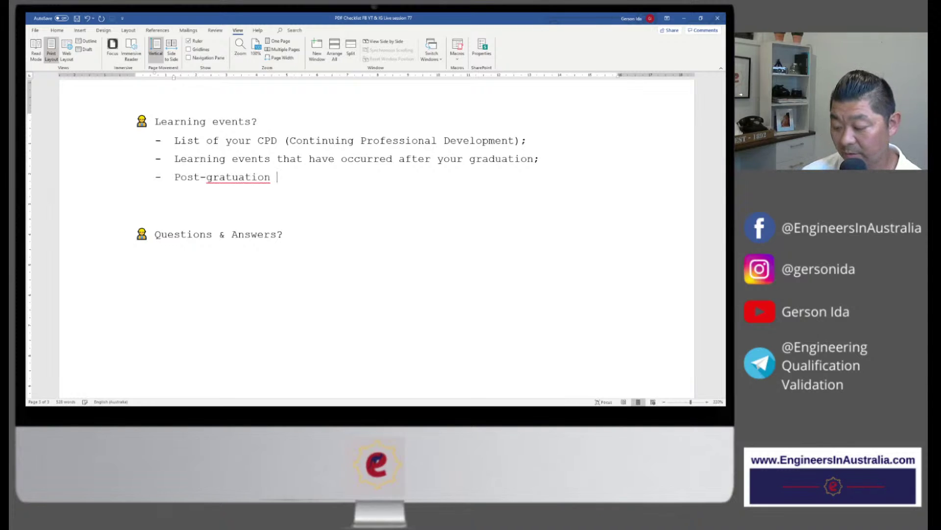
type("studies;")
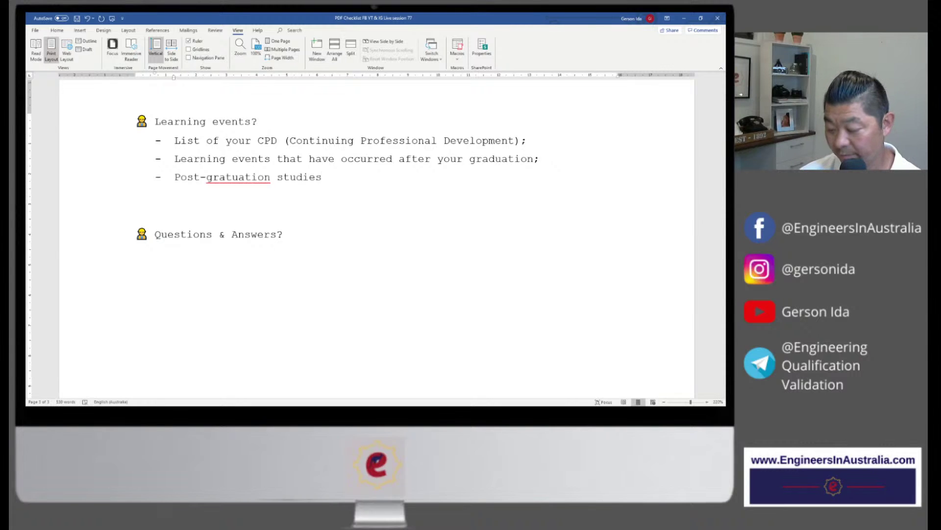
key("Return")
type("Cofneren")
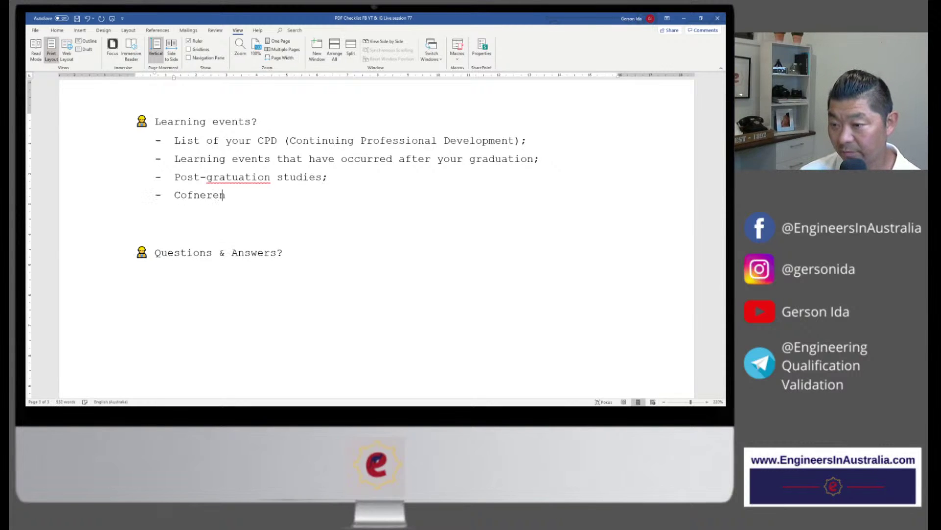